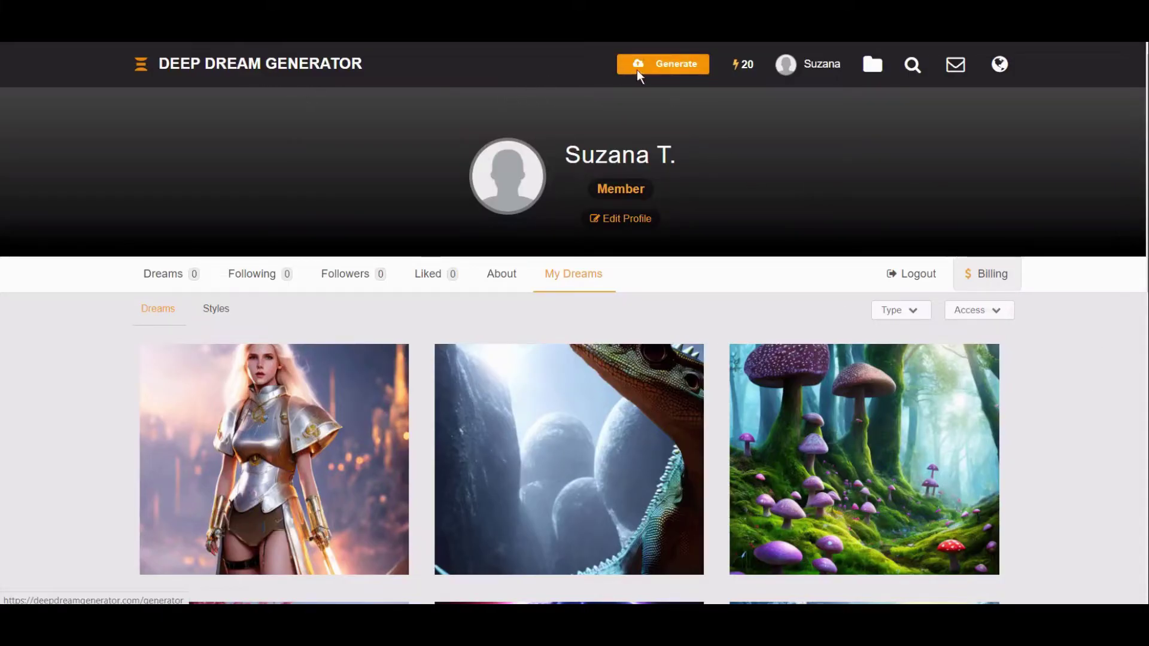
Step: Check the remaining compute energy (20), then go to the image generator page
left_click(742, 66)
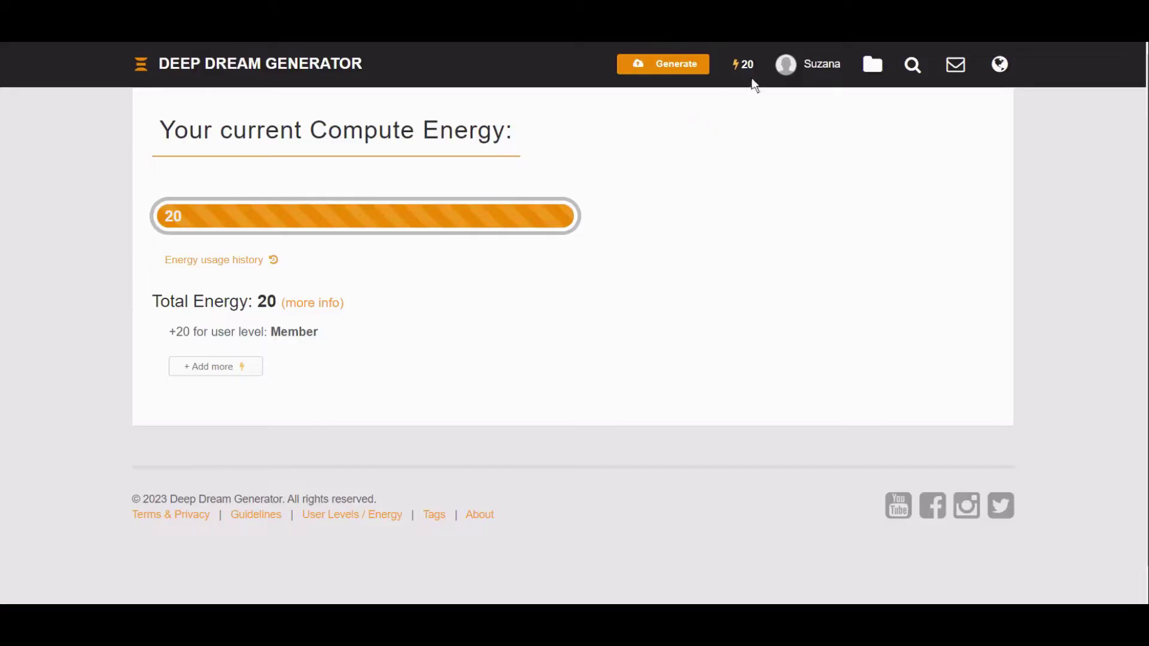
left_click(640, 67)
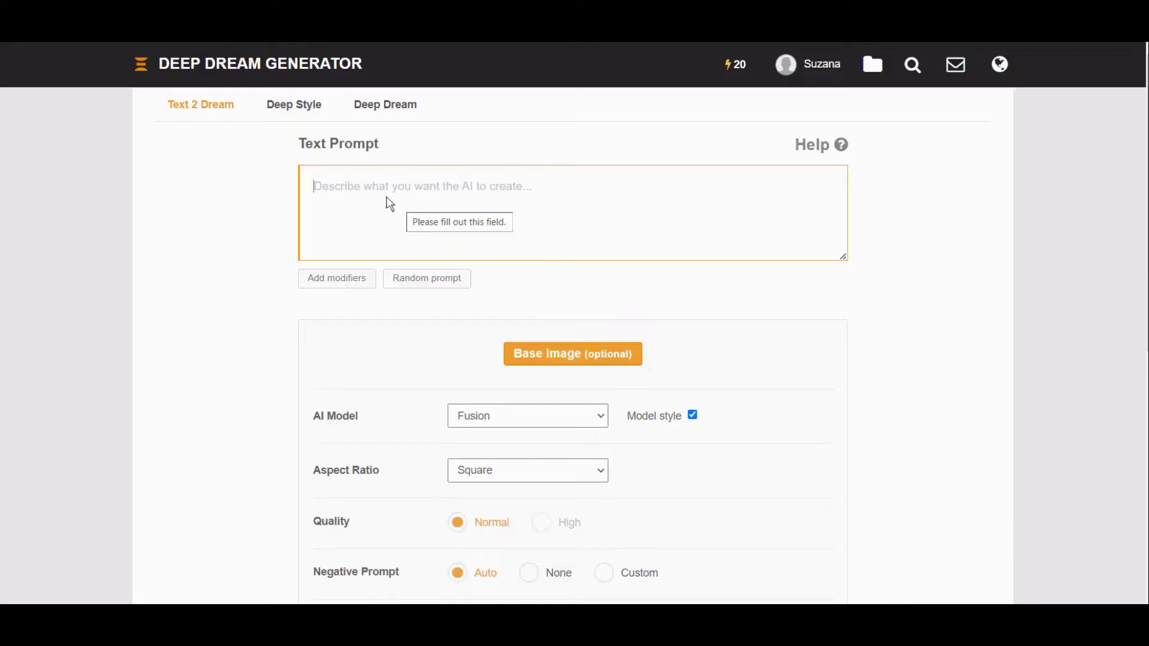
Step: Paste the blonde, hazel-eyed steampunk warrior cyborg castle prompt into the Text Prompt box
right_click(355, 192)
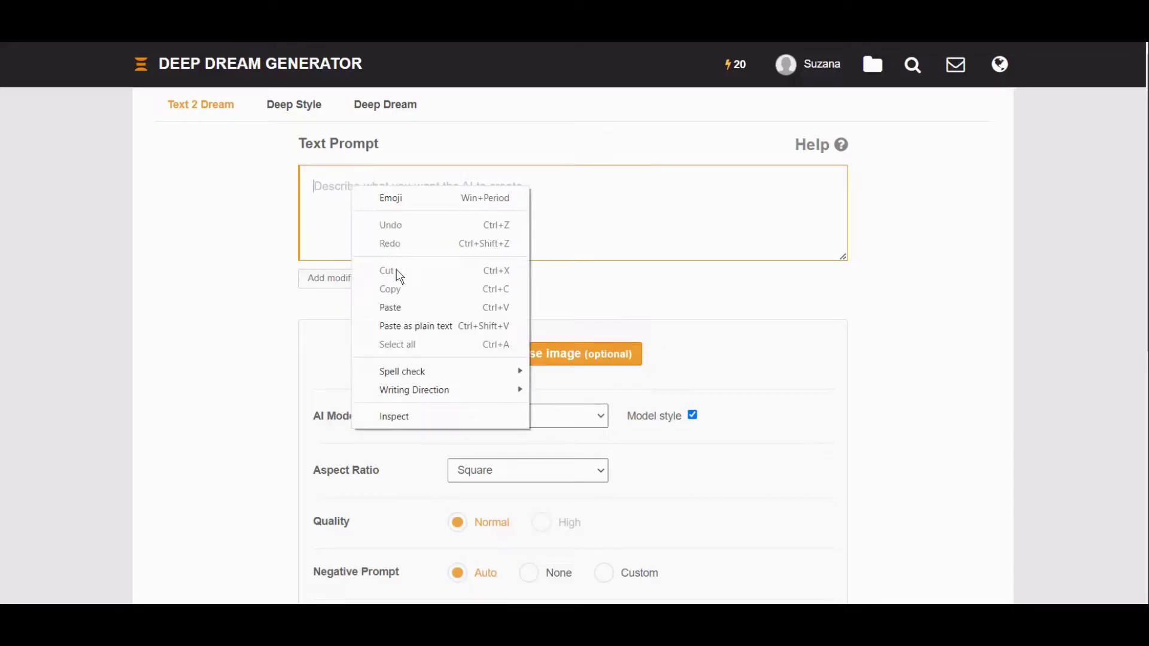
left_click(402, 308)
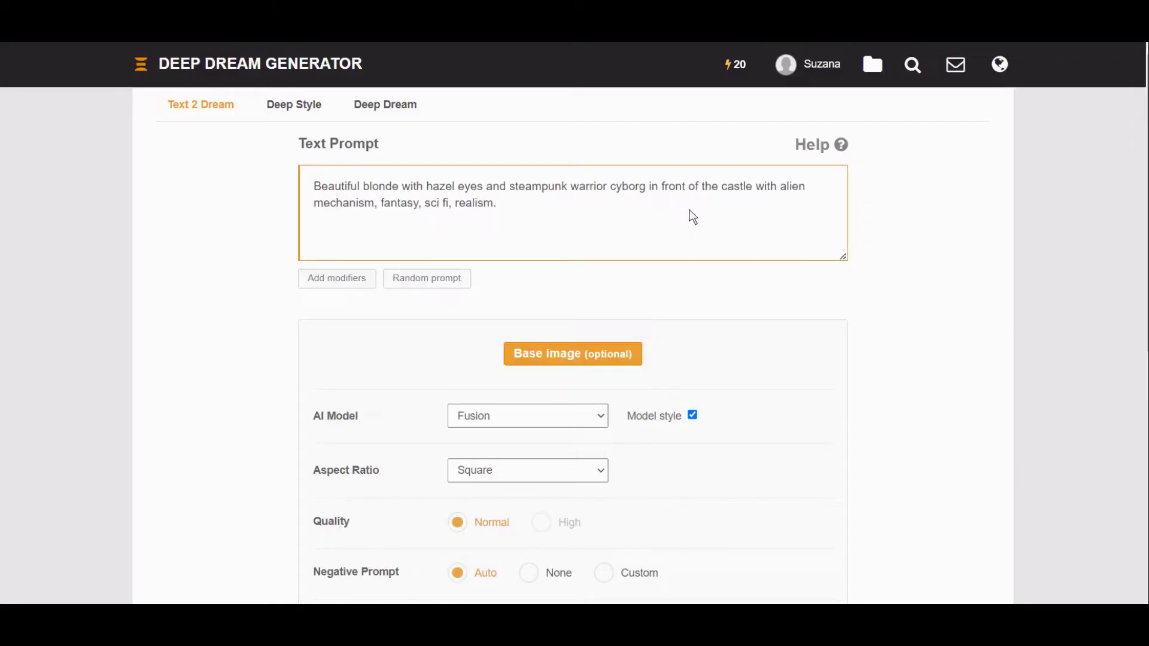
scroll(658, 212, "down", 1)
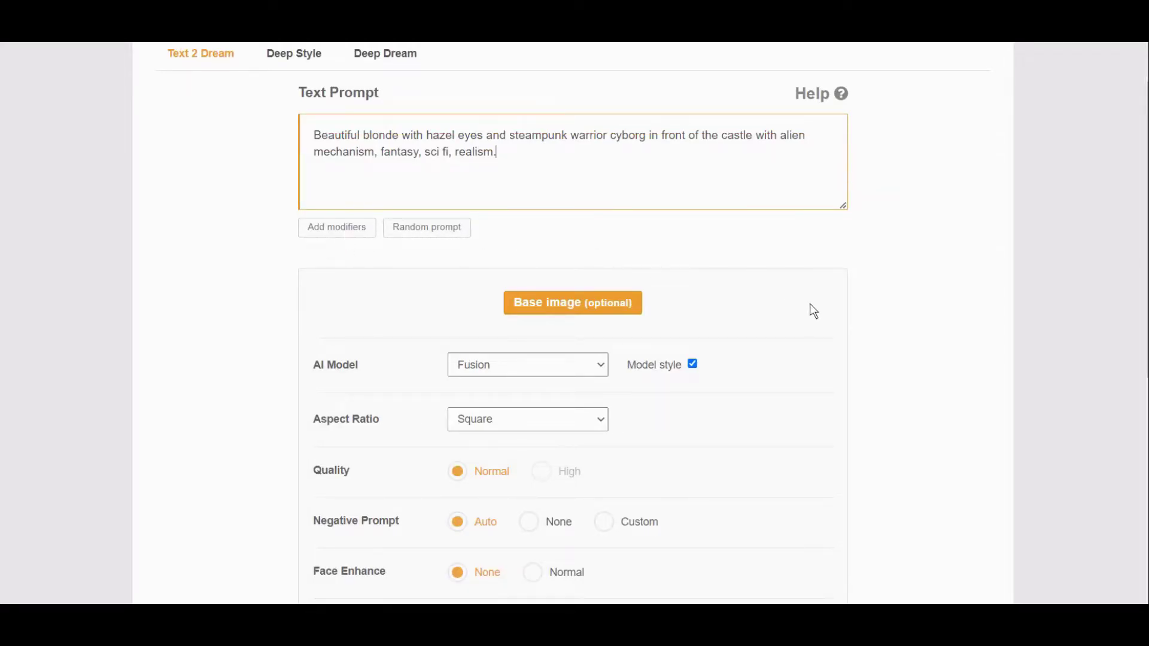
scroll(799, 320, "down", 1)
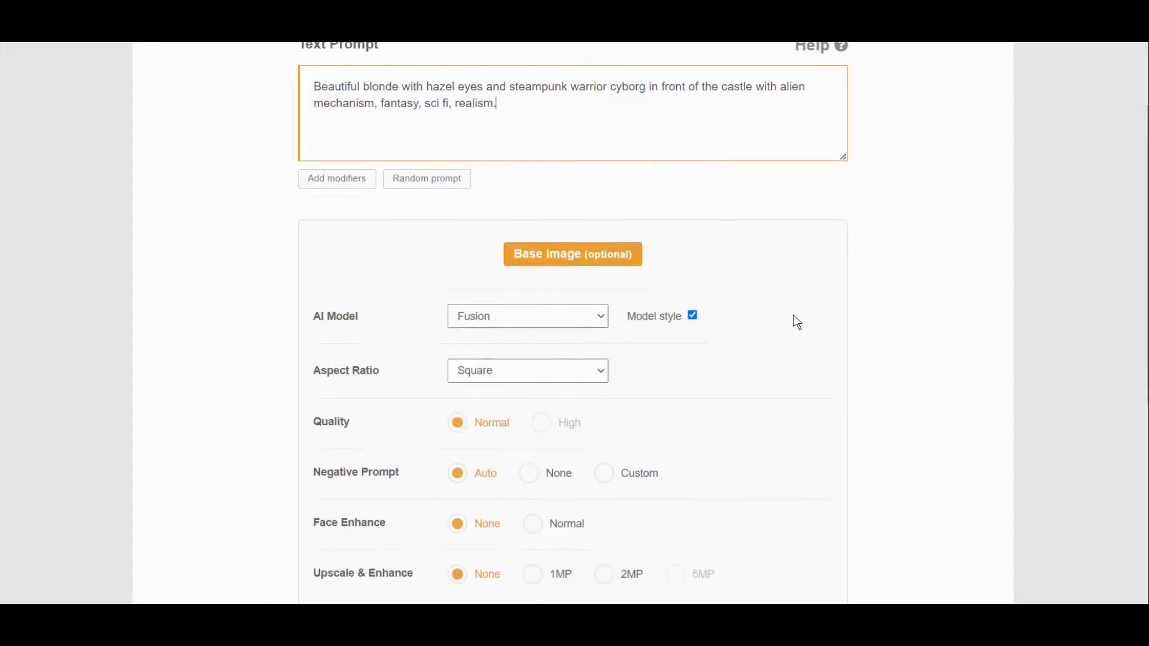
Step: Leave the base image empty, keep the Fusion model, and set the aspect ratio to Landscape
left_click(554, 253)
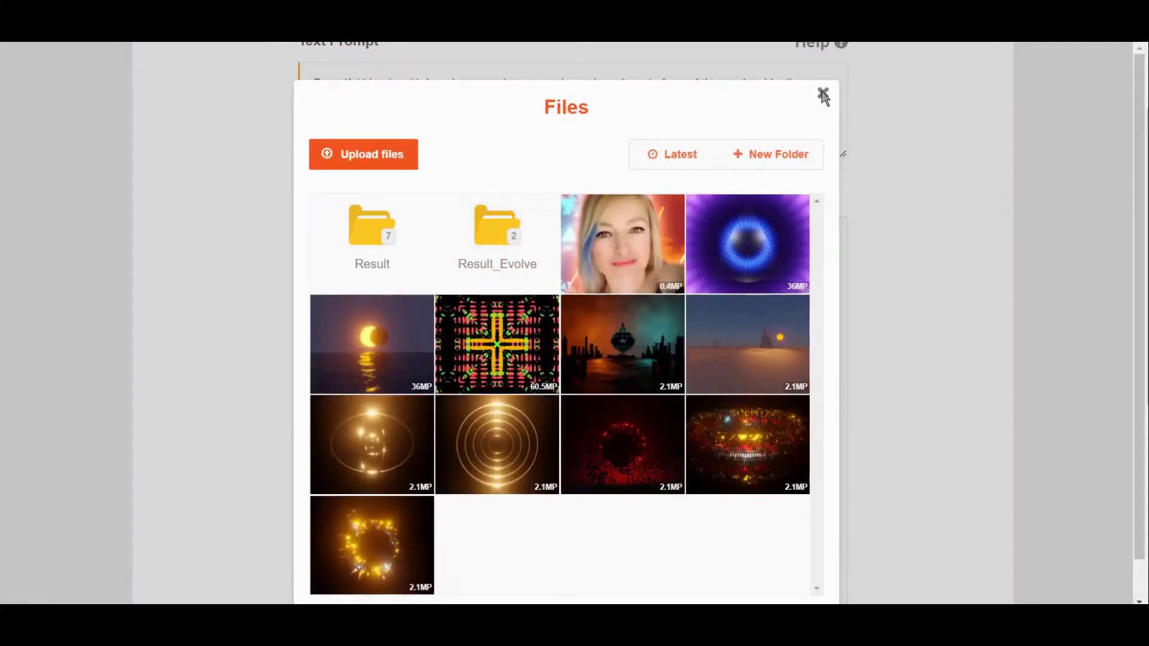
left_click(823, 94)
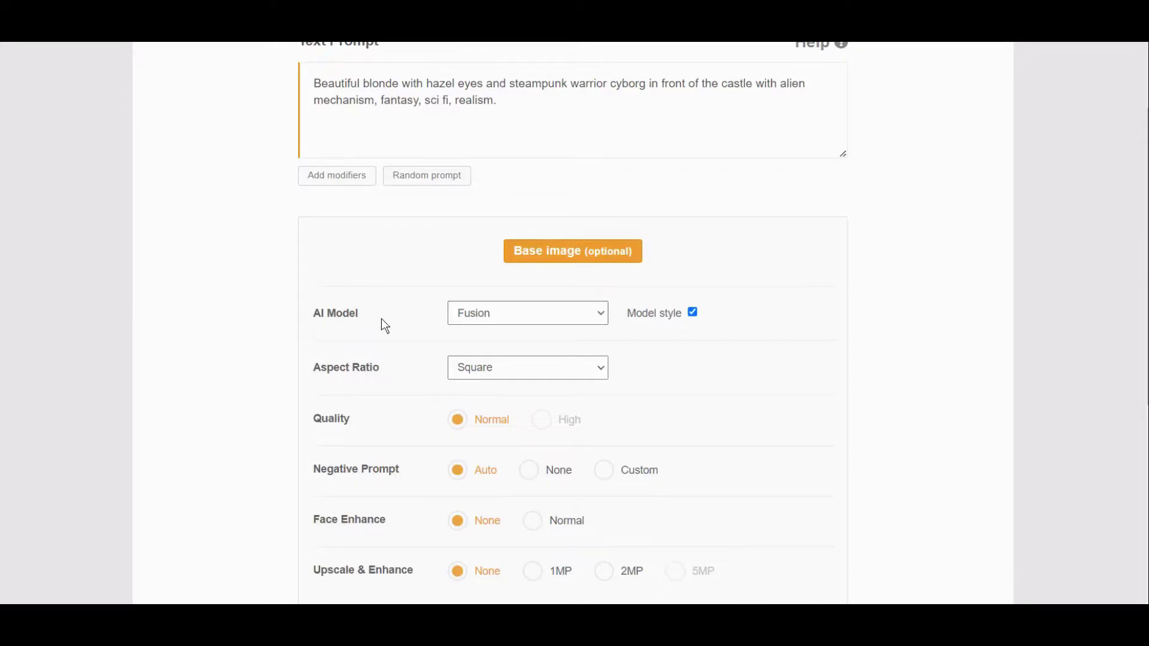
left_click(604, 315)
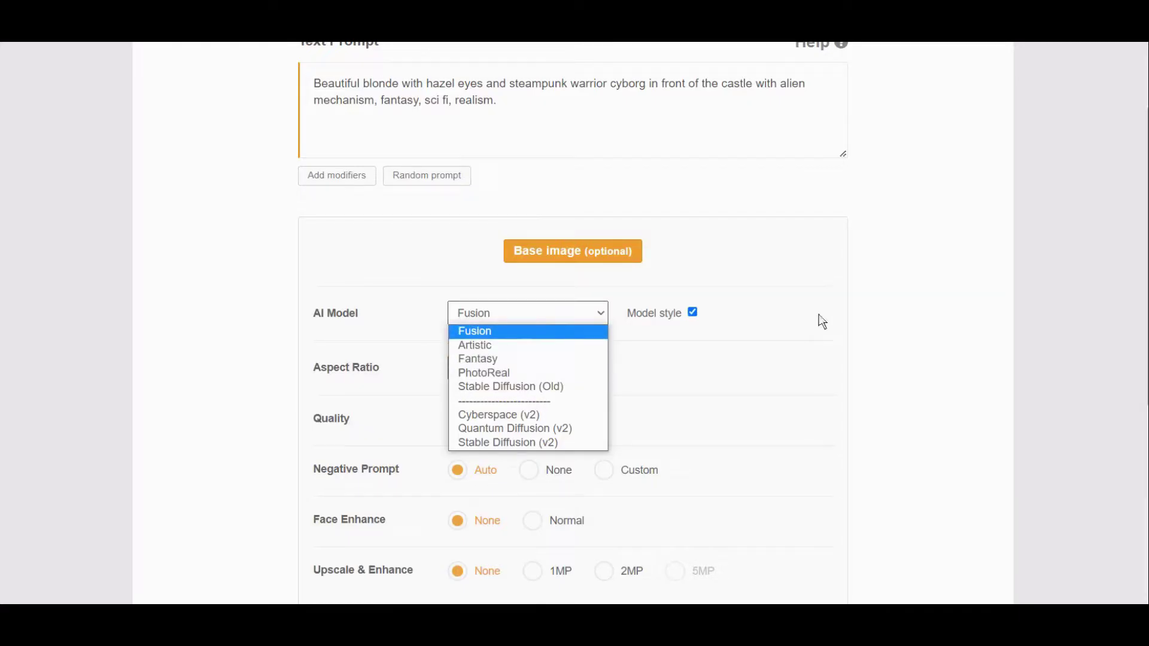
left_click(892, 321)
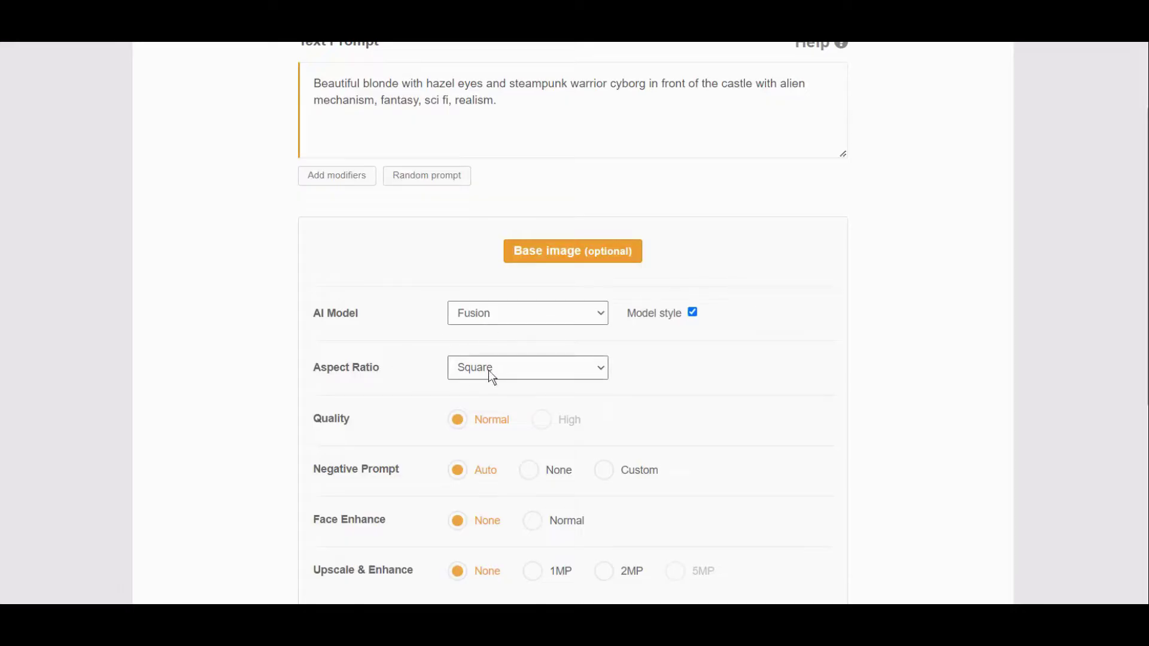
left_click(601, 368)
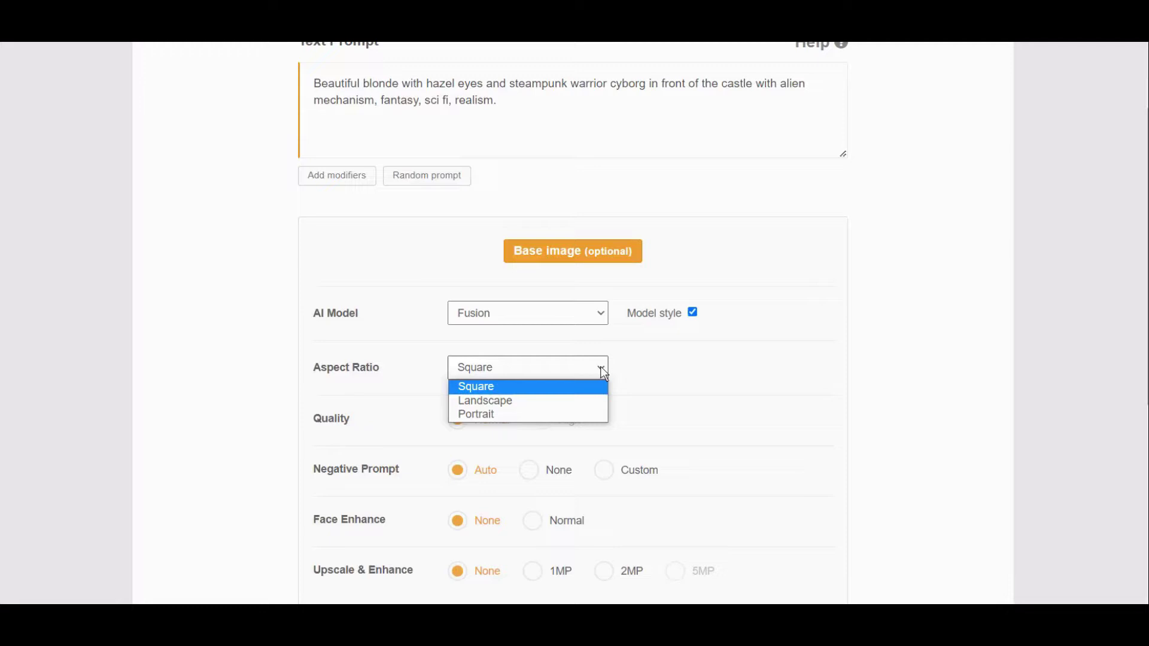
left_click(580, 402)
Step: Turn on Normal face enhancement
scroll(918, 398, "down", 5)
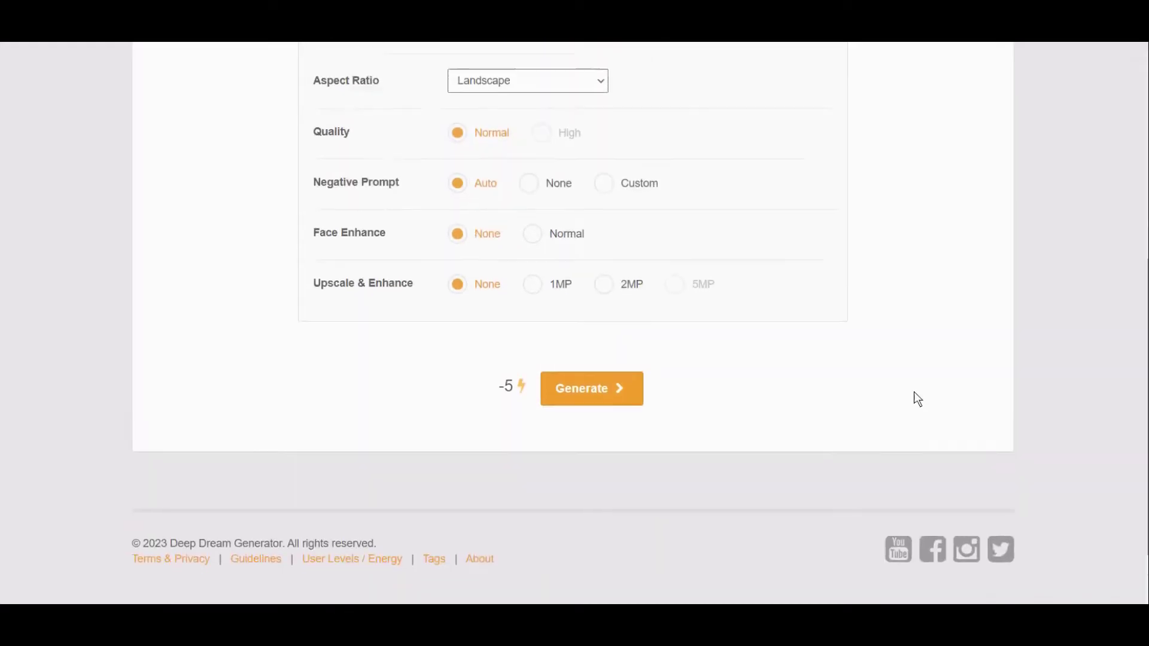
scroll(916, 399, "up", 4)
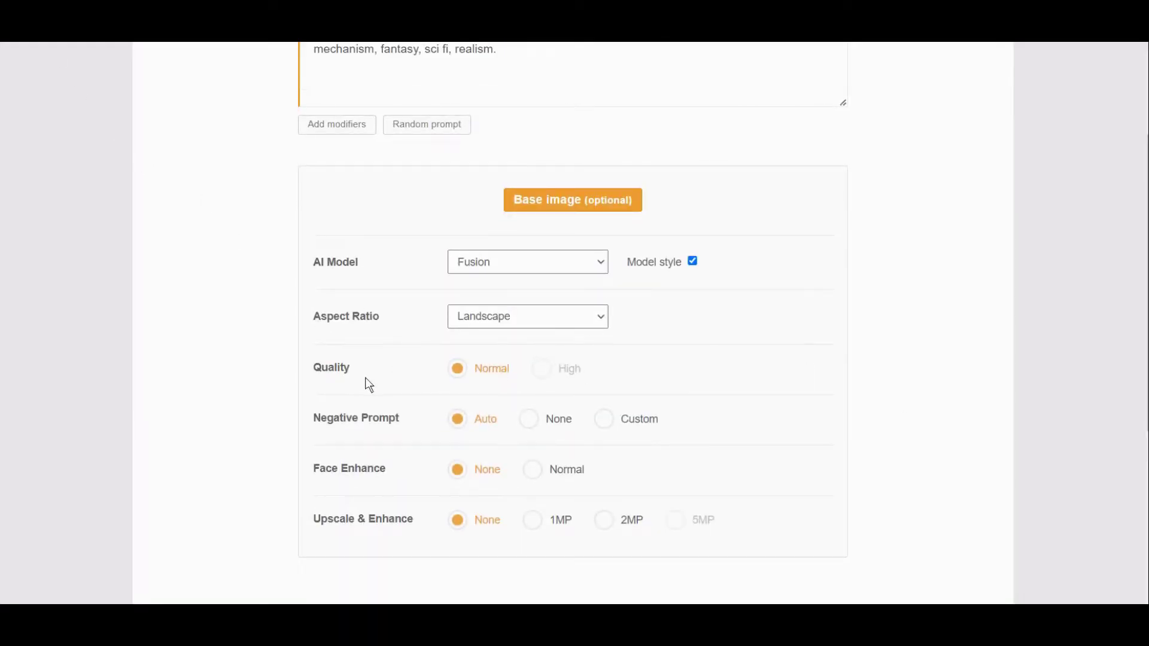
scroll(441, 432, "down", 2)
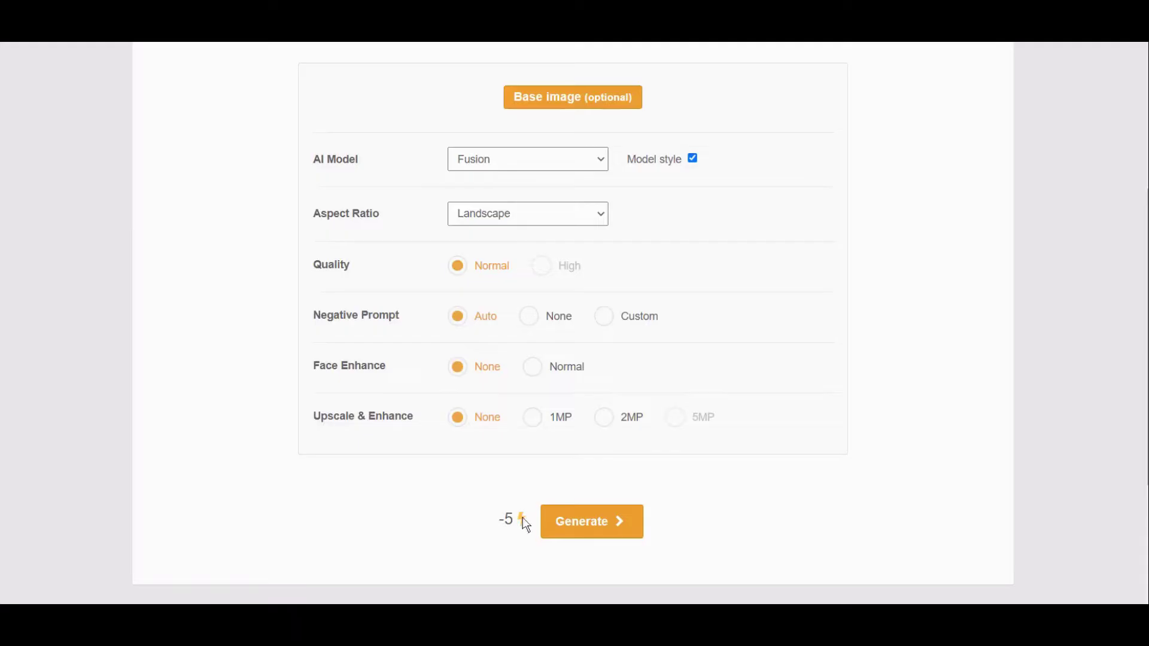
left_click(538, 370)
Step: Try the negative prompt and quality options, leaving them at Auto and Normal
left_click(531, 318)
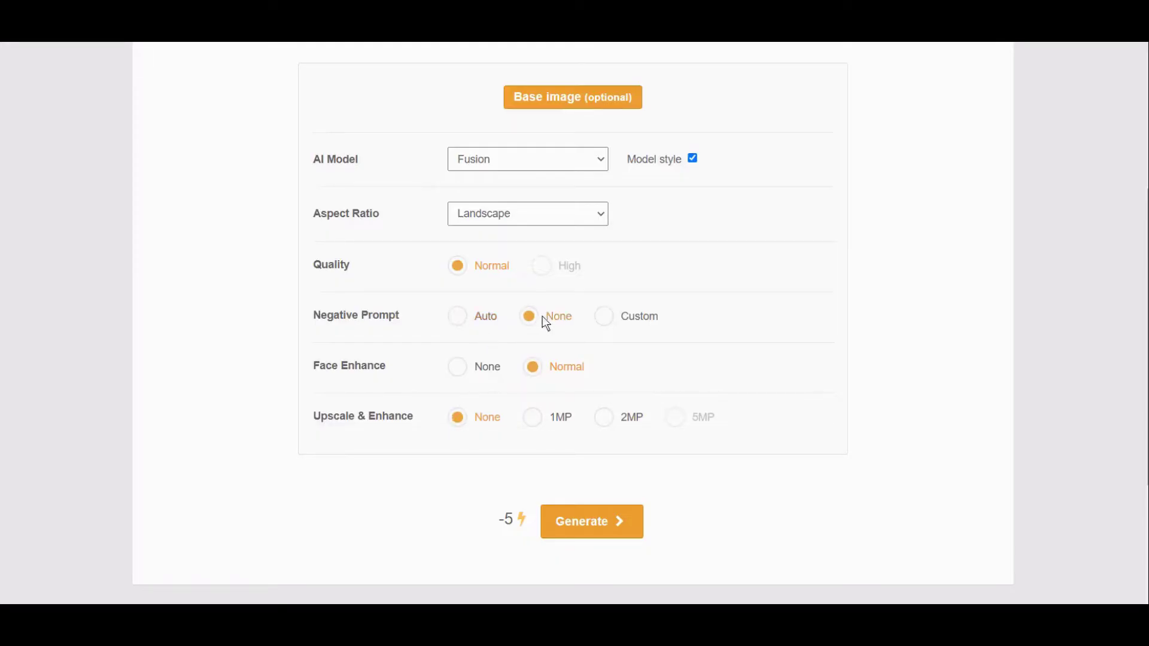
left_click(606, 320)
left_click(458, 318)
left_click(543, 267)
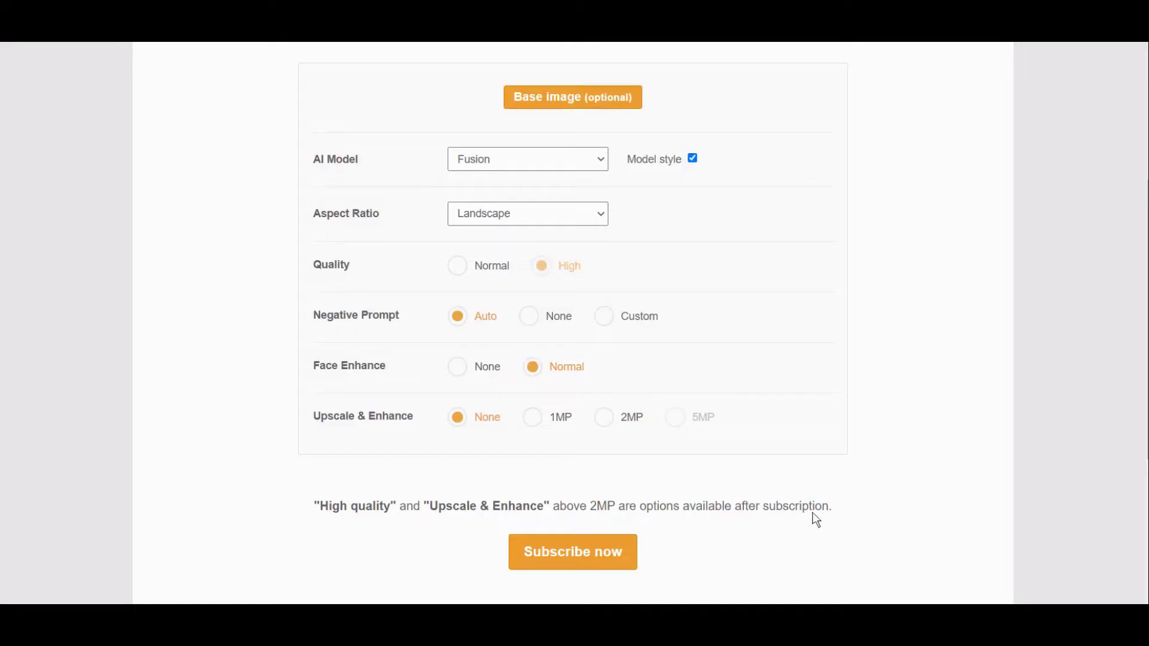
left_click(458, 267)
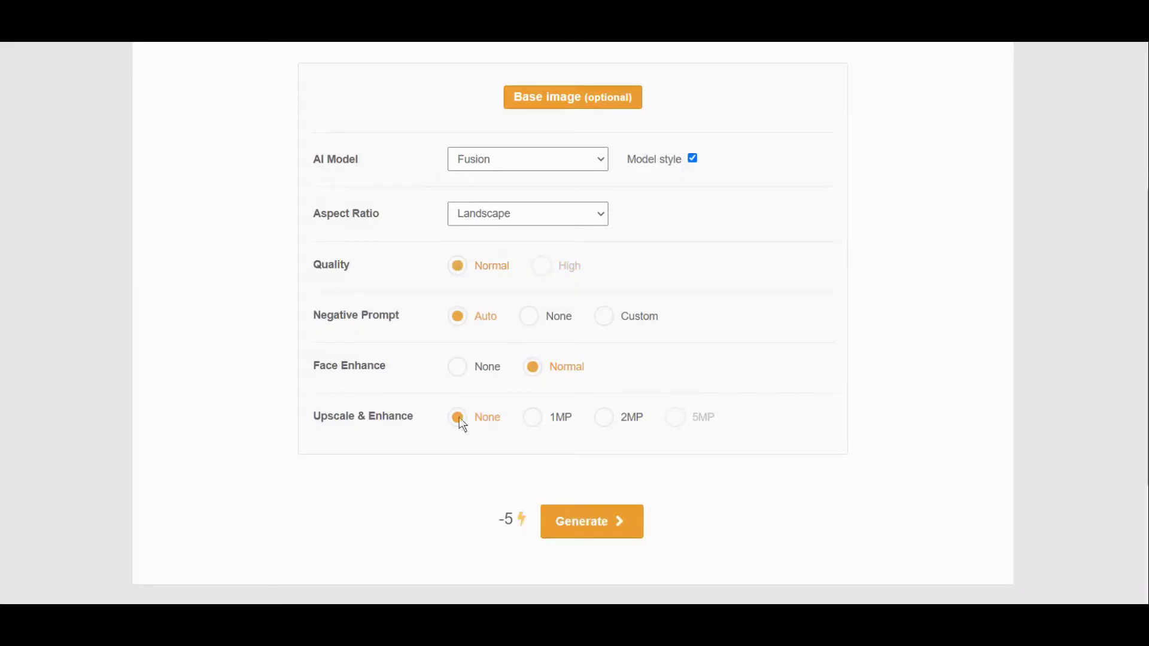
Step: Compare the 1MP, 2MP and 5MP upscaling costs, then leave upscaling off
left_click(533, 418)
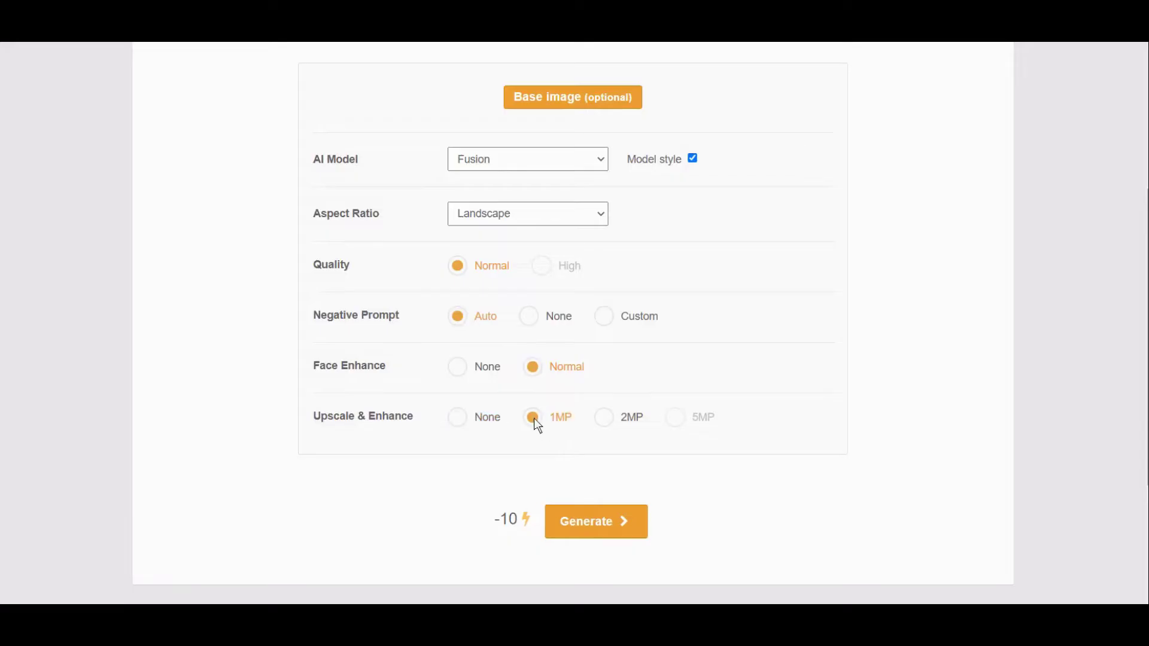
left_click(605, 419)
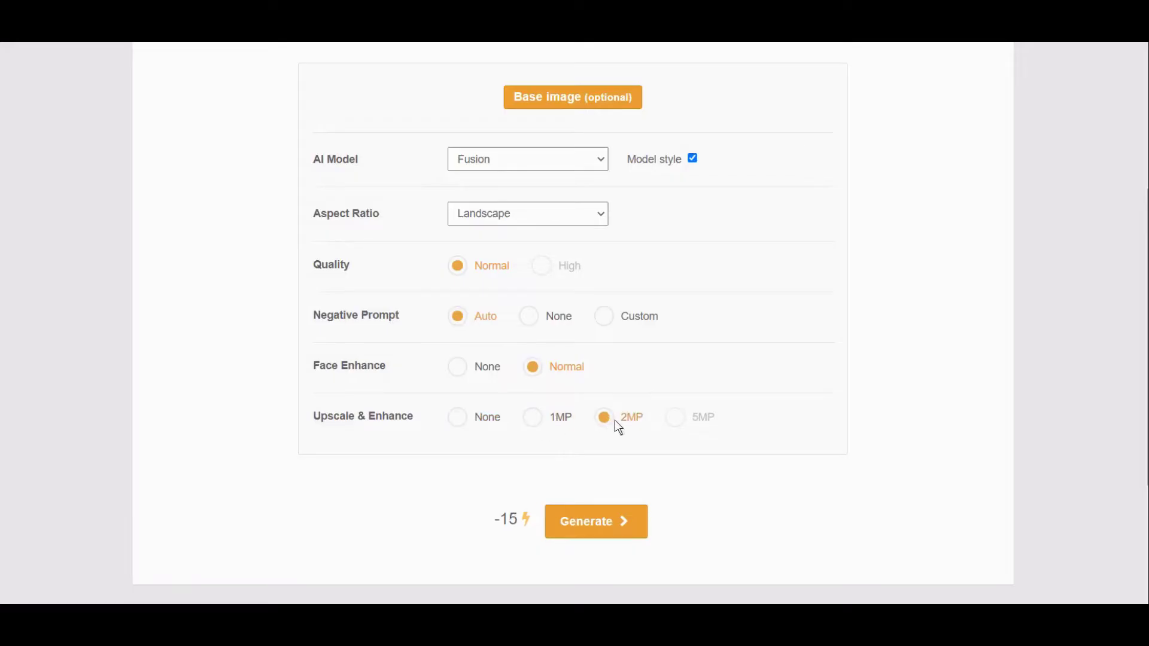
left_click(683, 426)
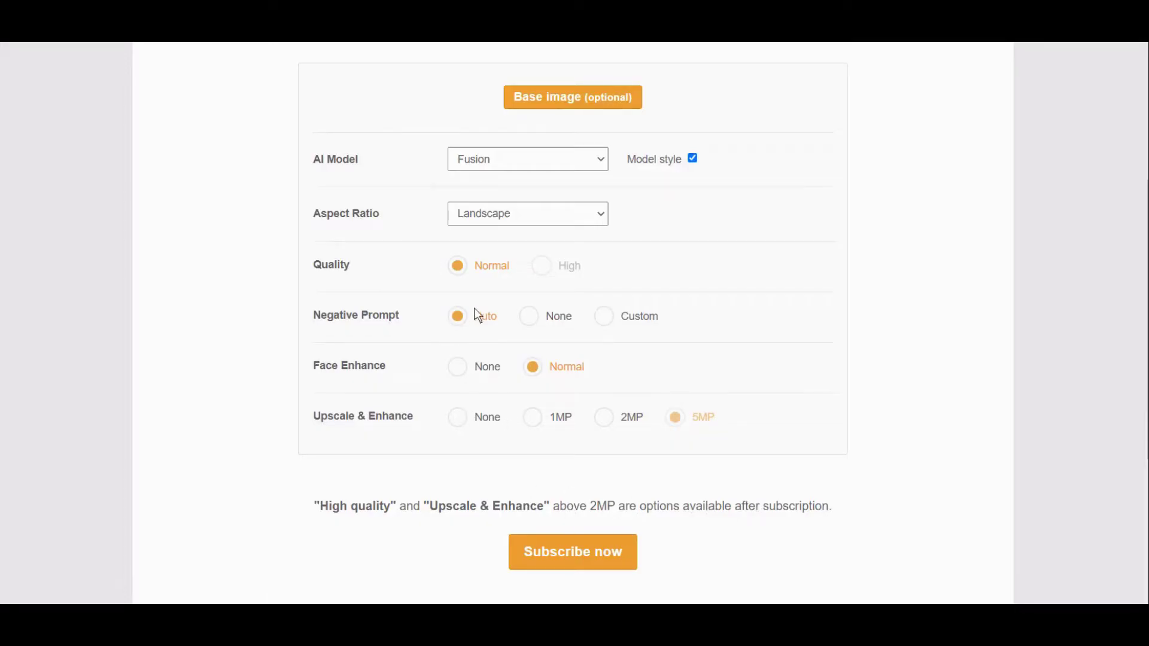
left_click(465, 421)
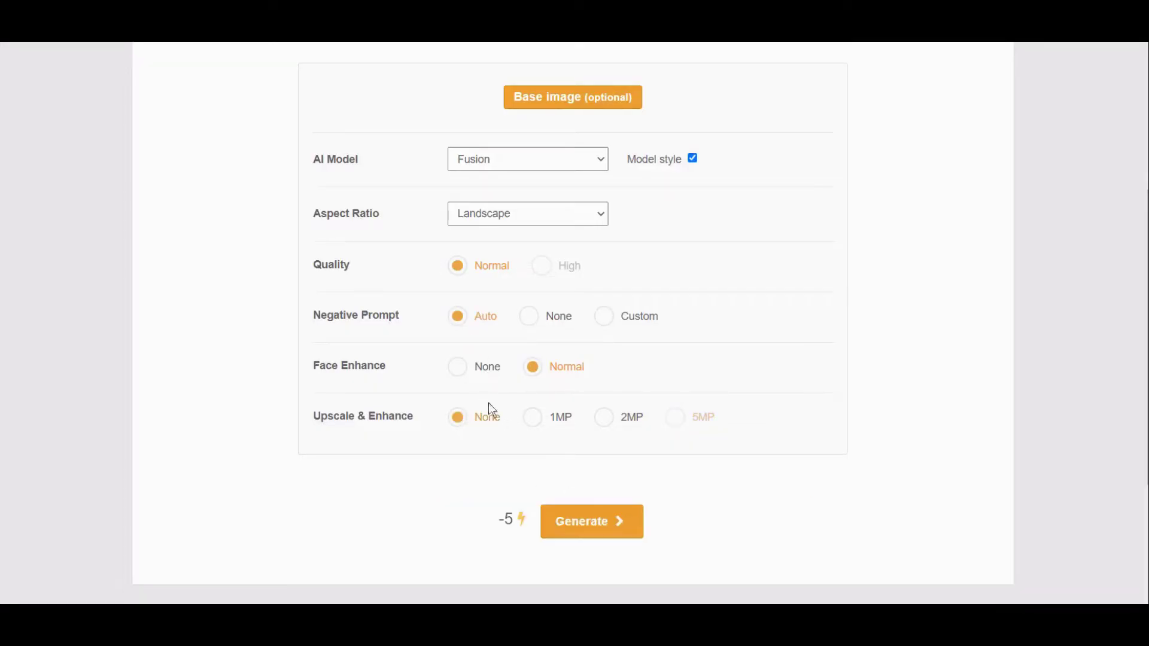
left_click(534, 422)
left_click(461, 424)
Step: Switch to the Deep Style tool and browse its default style images, with Starry Night preselected
scroll(768, 444, "up", 1)
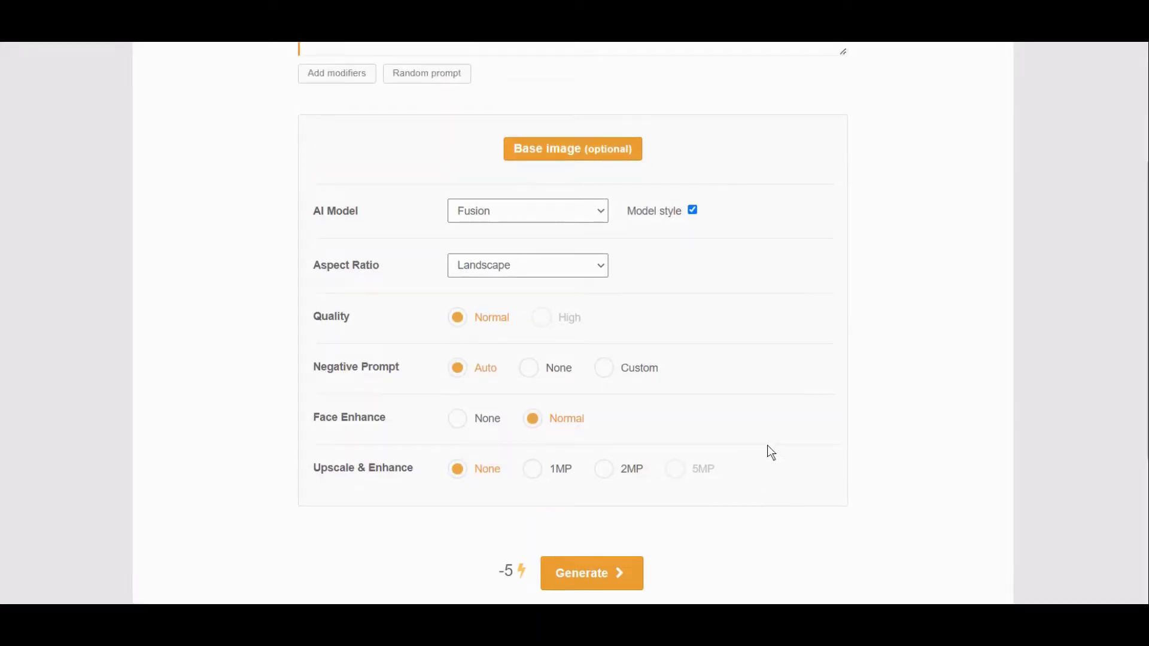
scroll(768, 453, "up", 4)
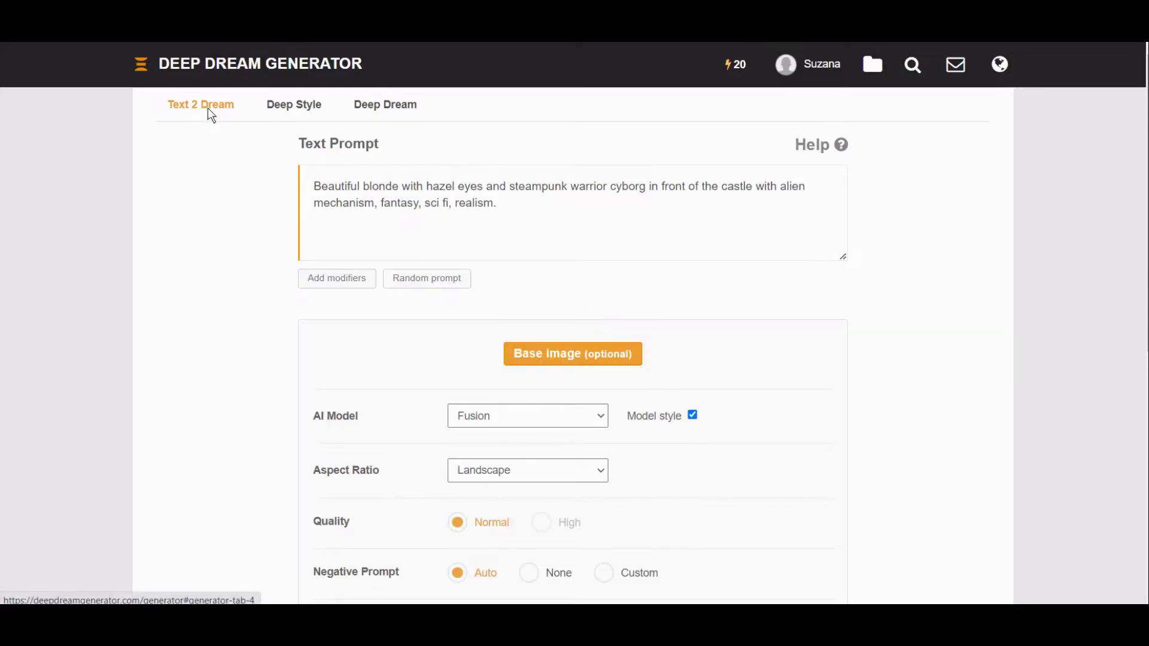
left_click(288, 115)
left_click(393, 110)
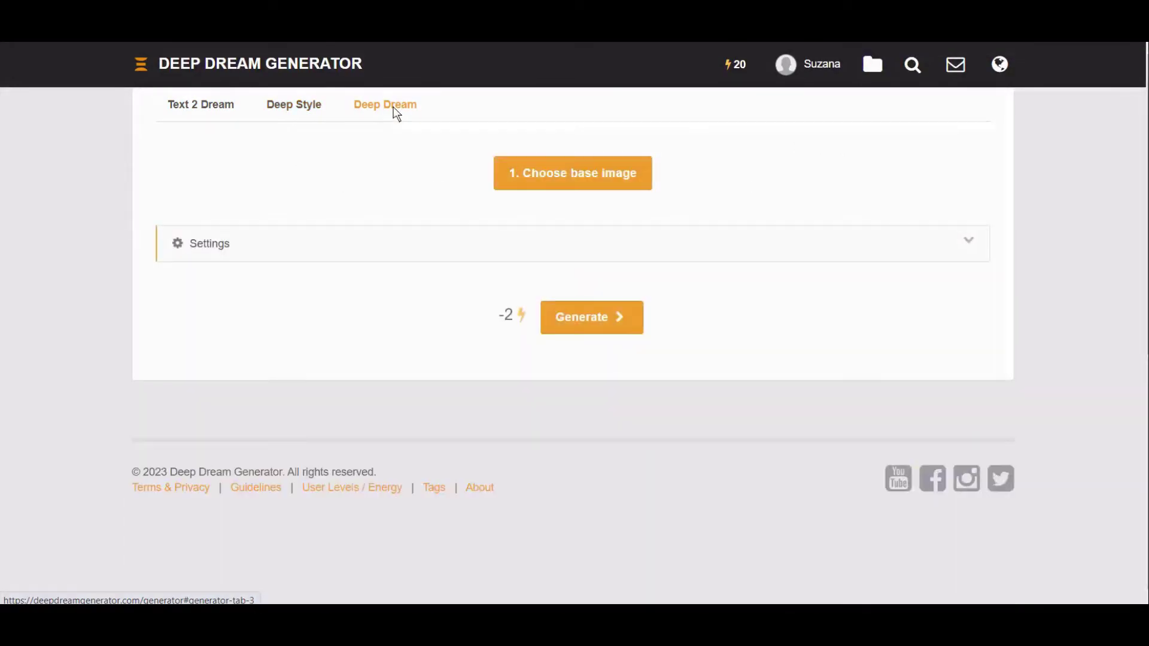
left_click(288, 108)
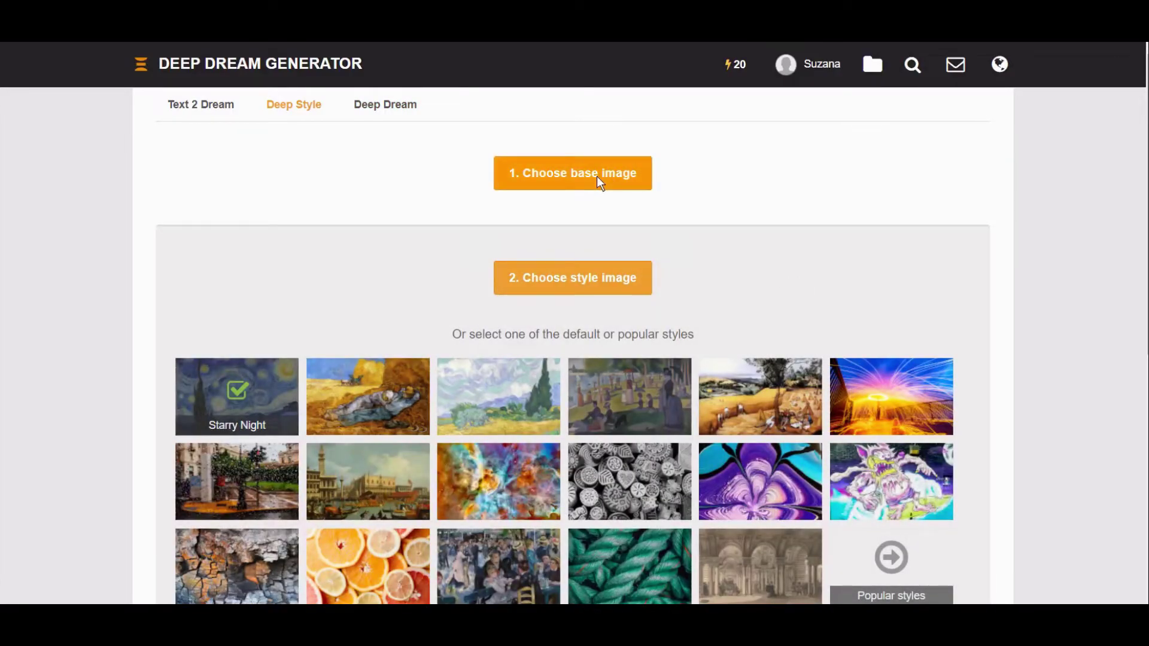
scroll(598, 419, "down", 1)
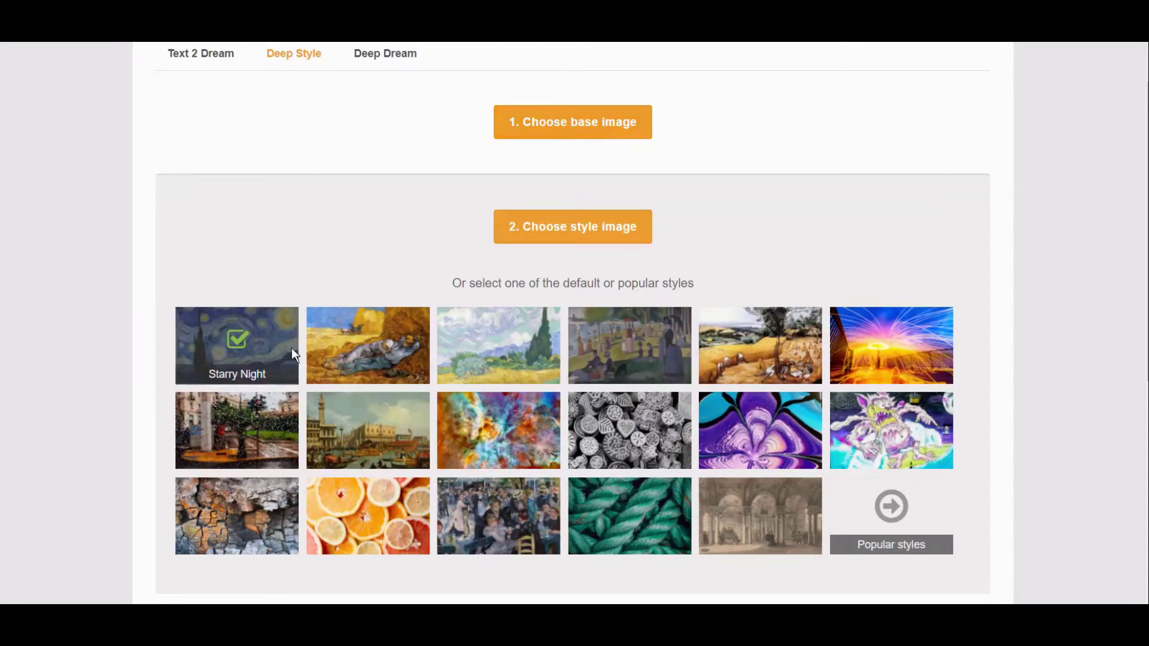
scroll(468, 354, "down", 2)
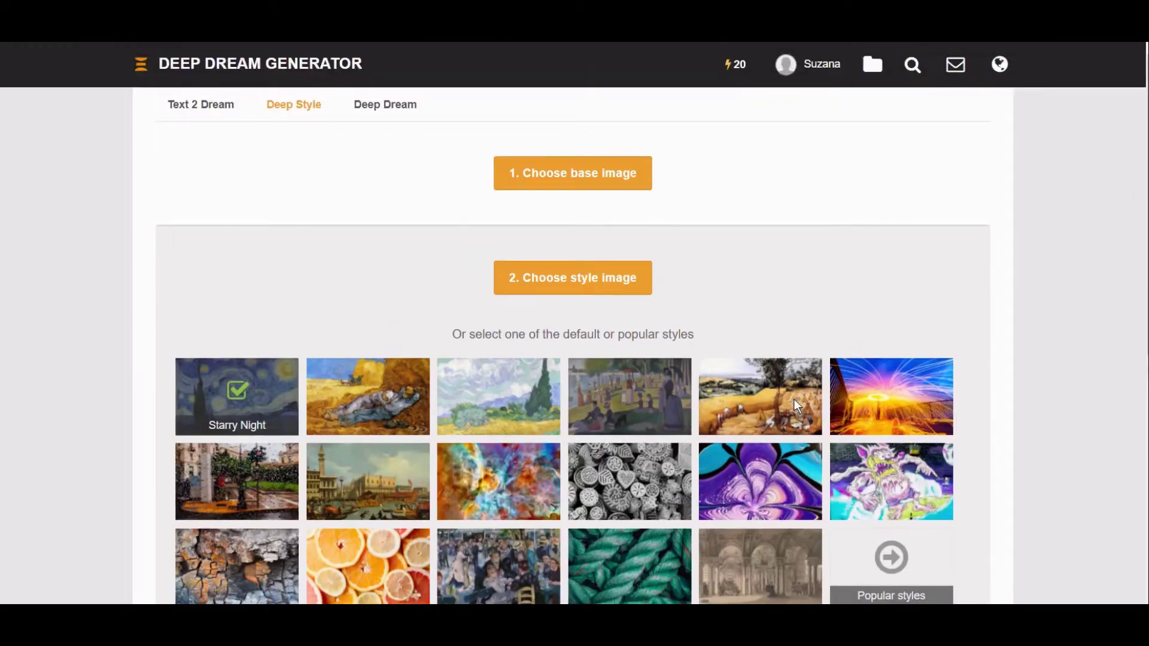
Step: Generate the landscape steampunk castle image from the Text 2 Dream prompt
left_click(209, 105)
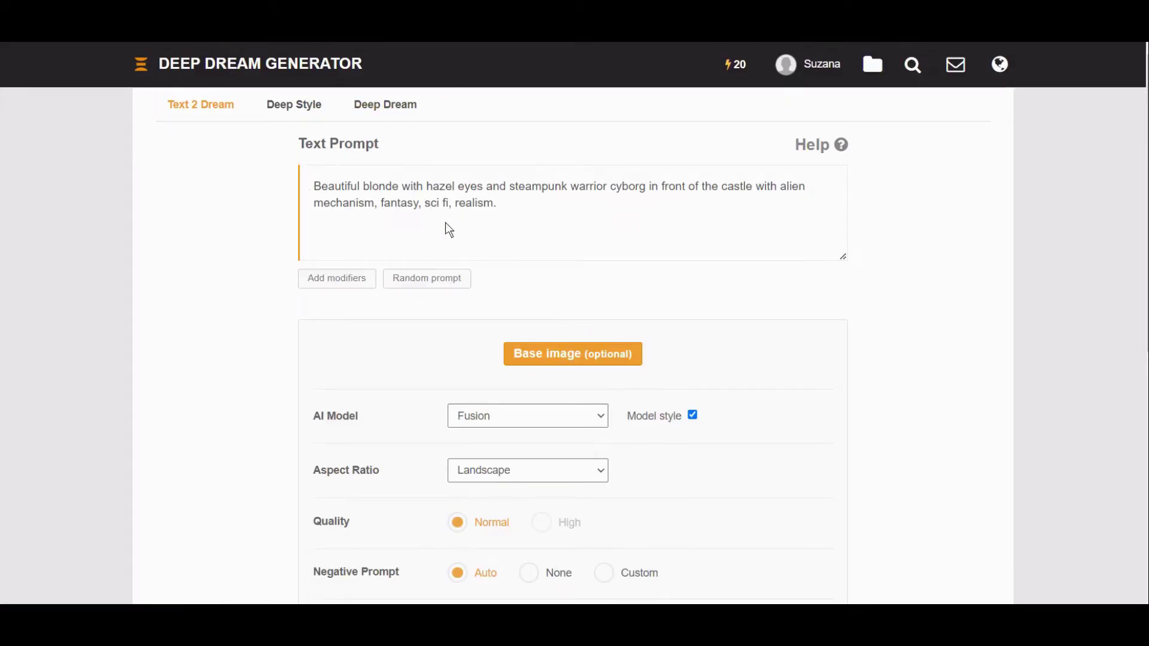
scroll(641, 245, "down", 6)
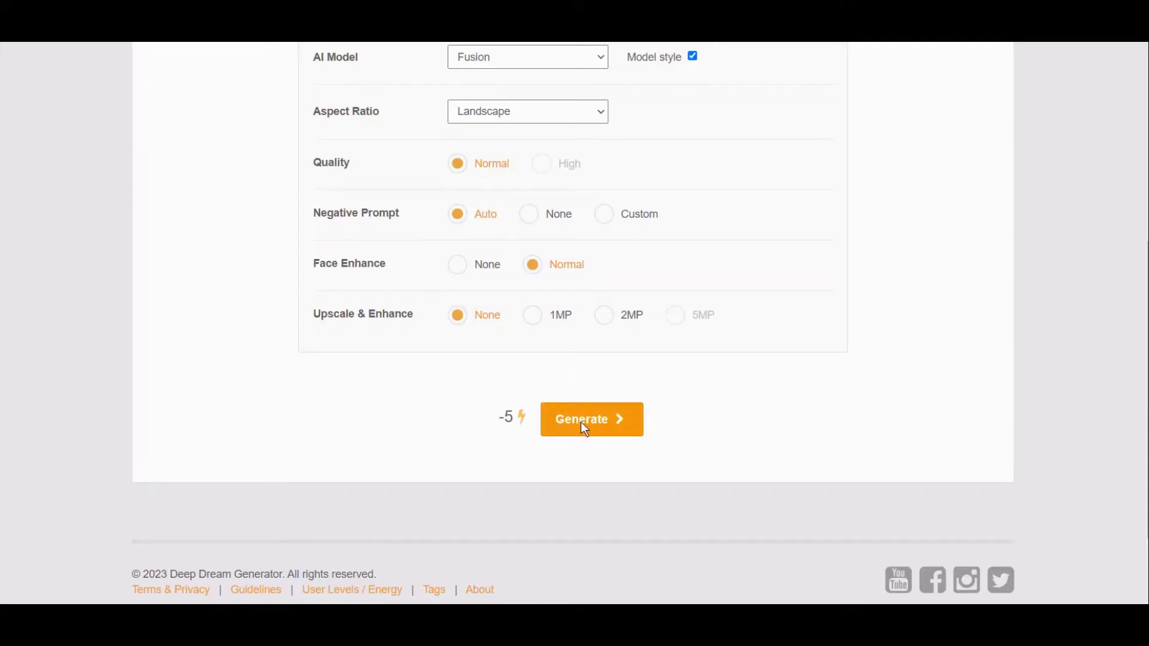
left_click(585, 424)
scroll(929, 431, "up", 4)
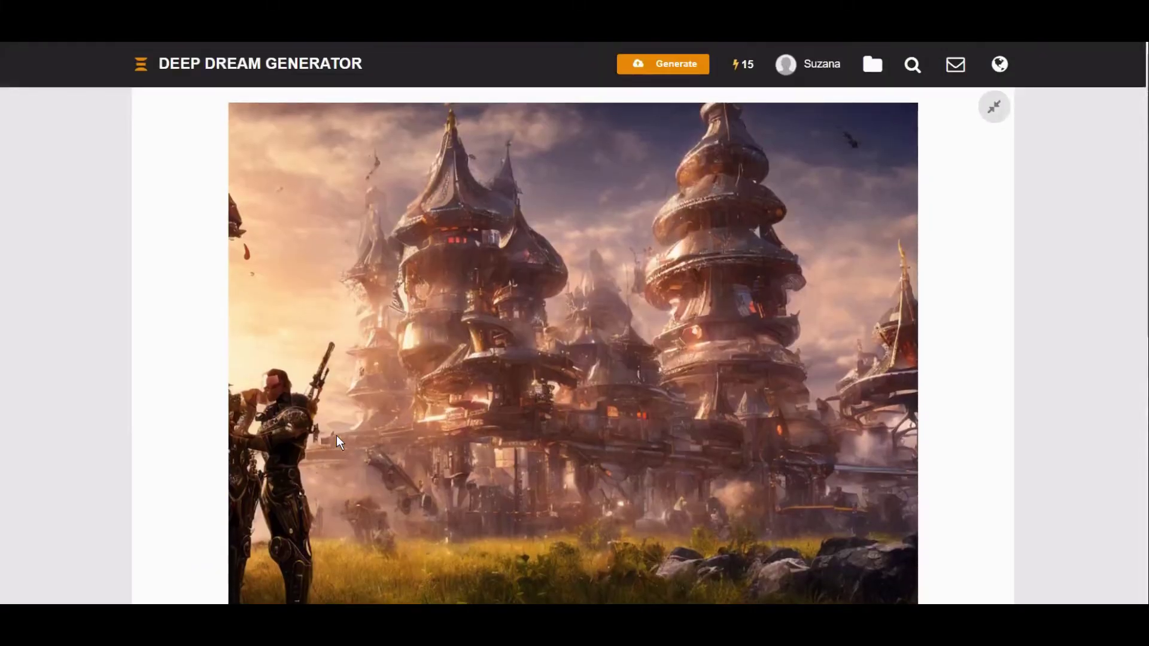
scroll(336, 436, "down", 3)
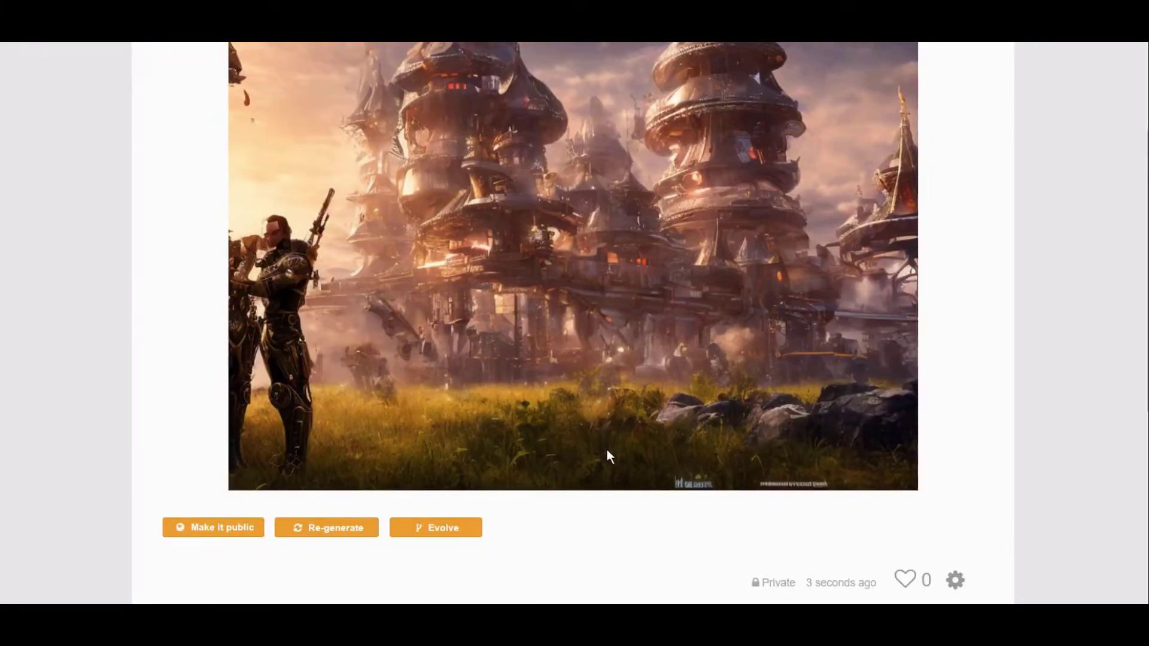
scroll(607, 451, "up", 3)
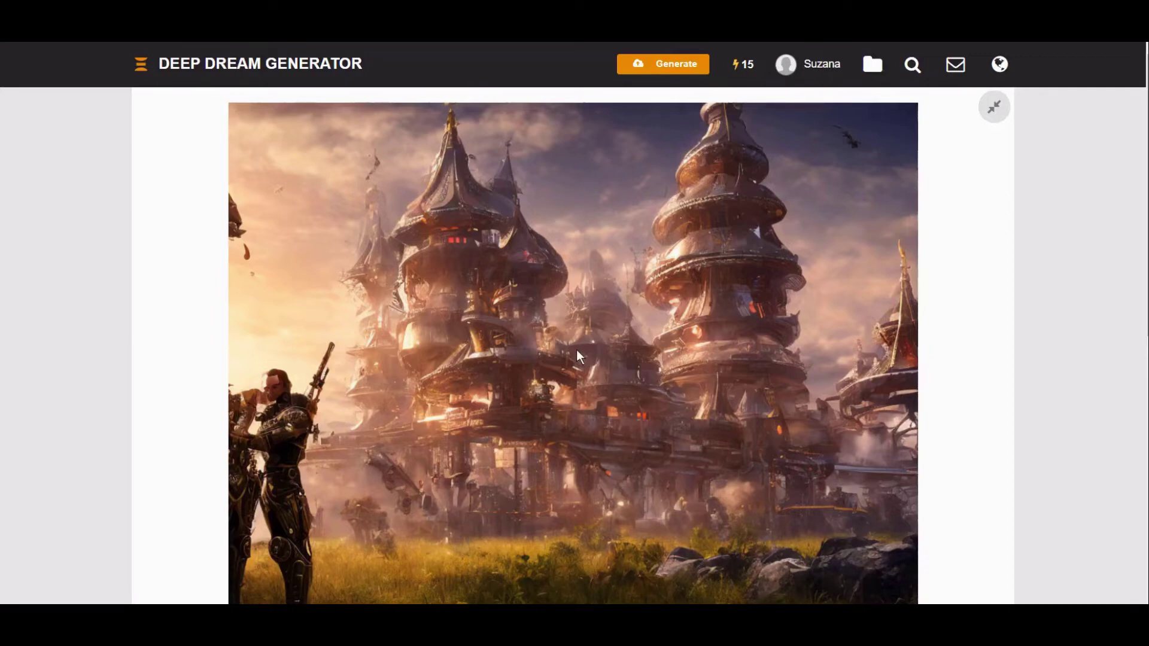
scroll(573, 358, "down", 3)
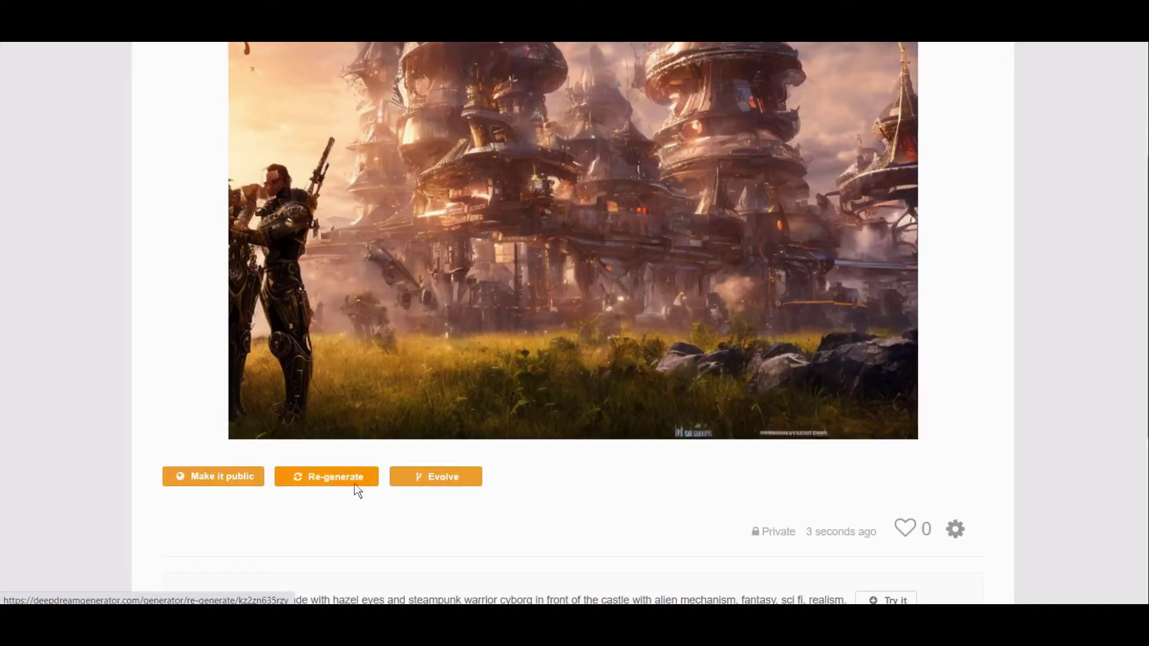
scroll(376, 279, "up", 1)
scroll(383, 278, "up", 3)
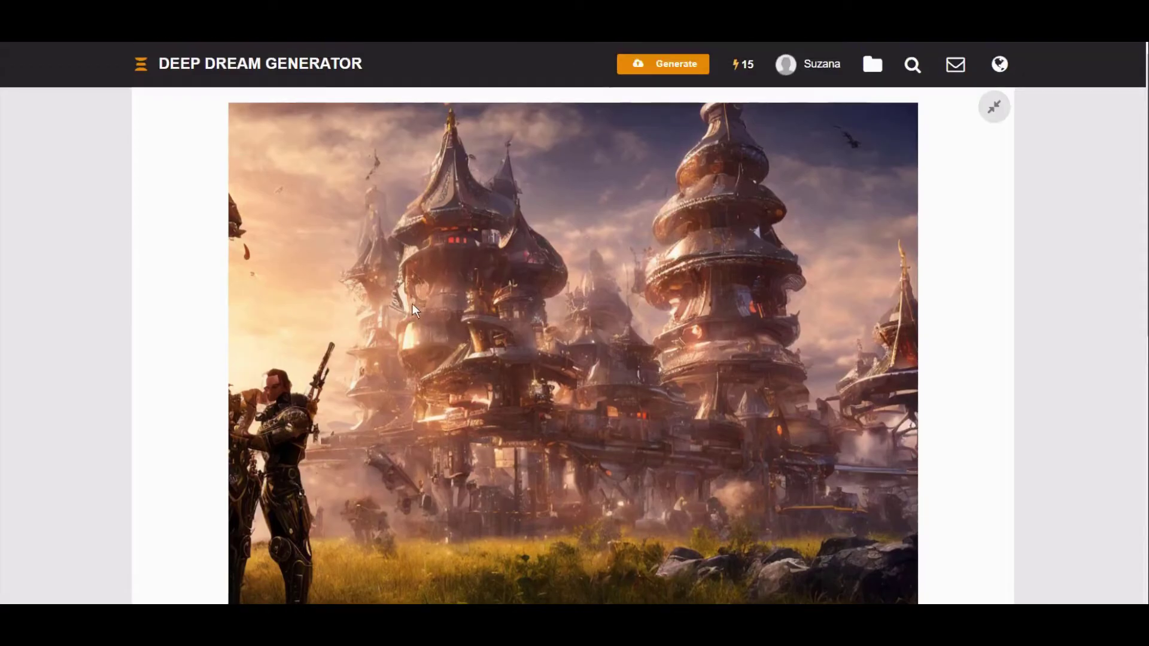
scroll(576, 411, "down", 3)
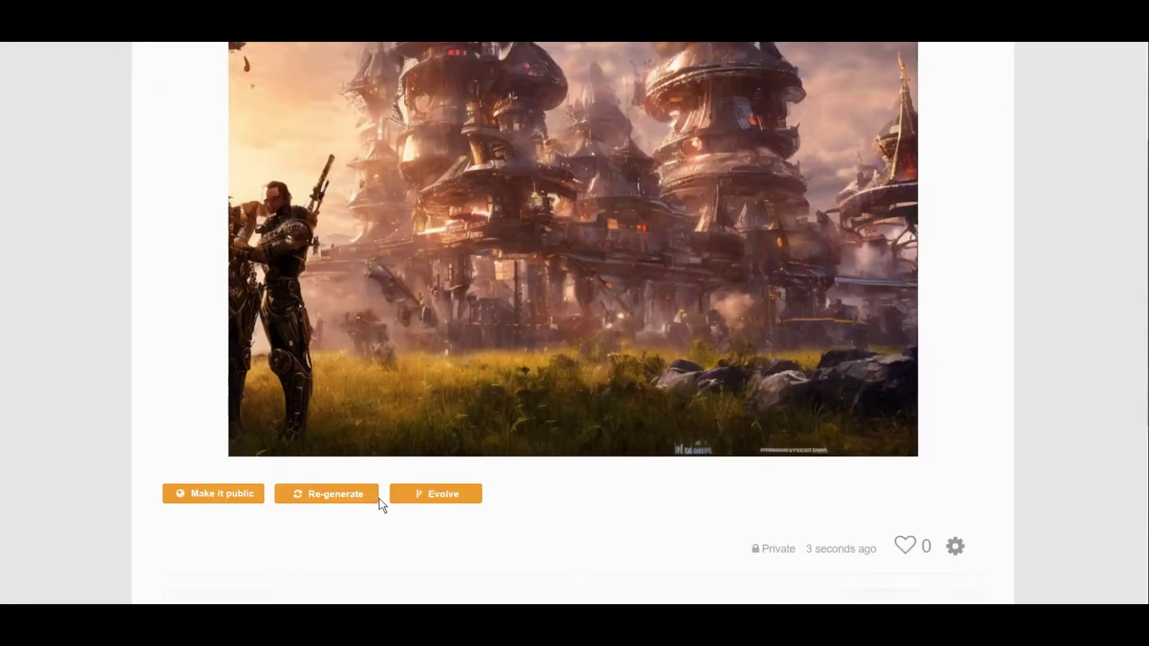
Step: Reopen the prompt with Re-generate and put commas after 'hazel eyes' and 'cyborg'
left_click(336, 482)
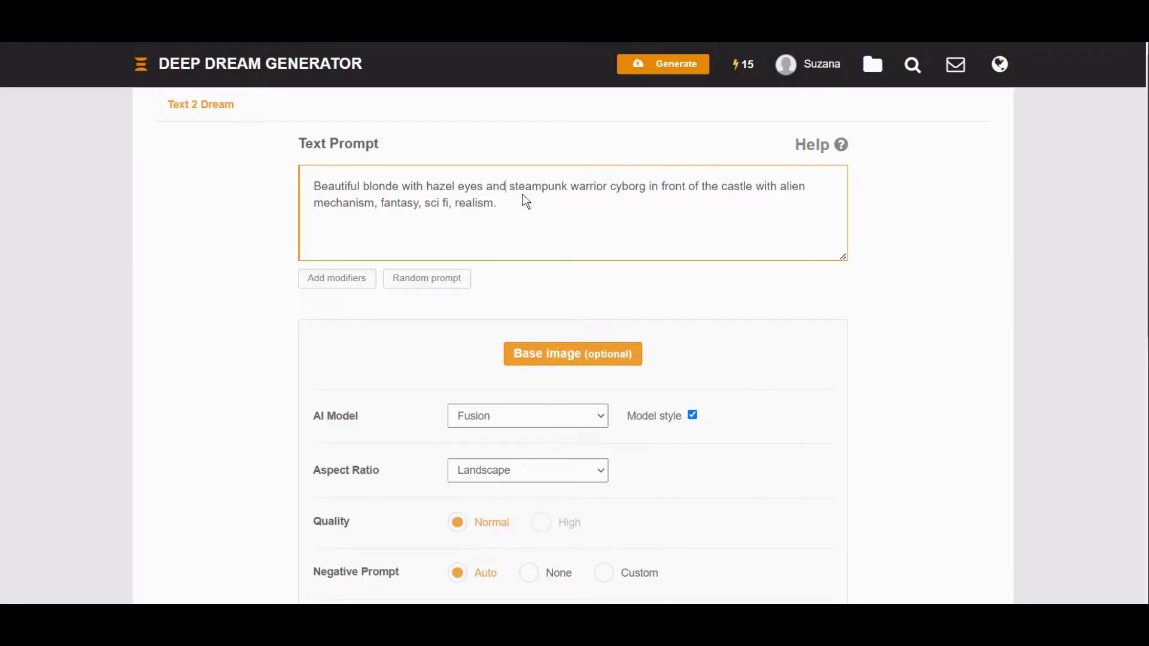
key("BackSpace")
key("BackSpace")
key("BackSpace")
key("BackSpace")
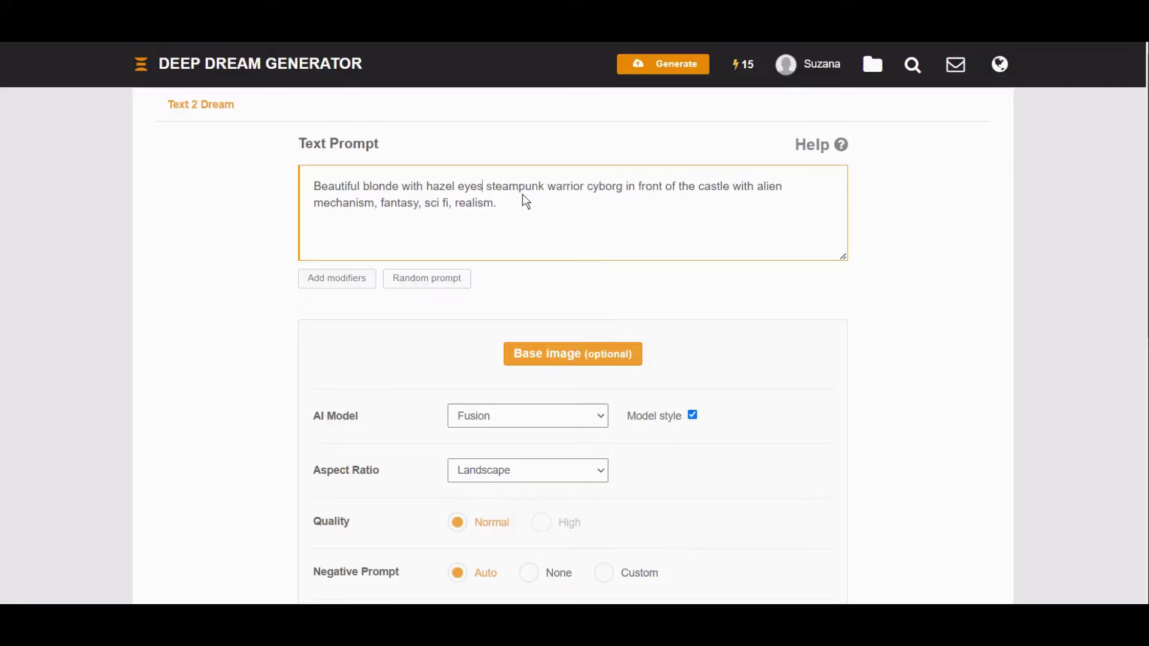
type(",")
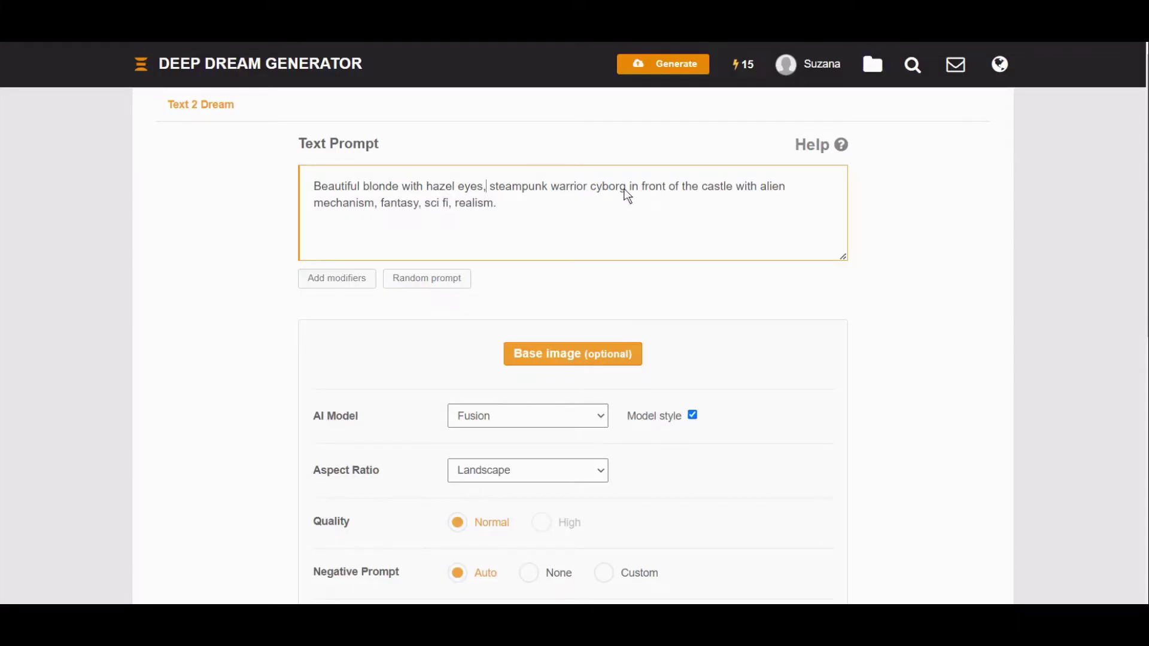
left_click(626, 191)
type(",")
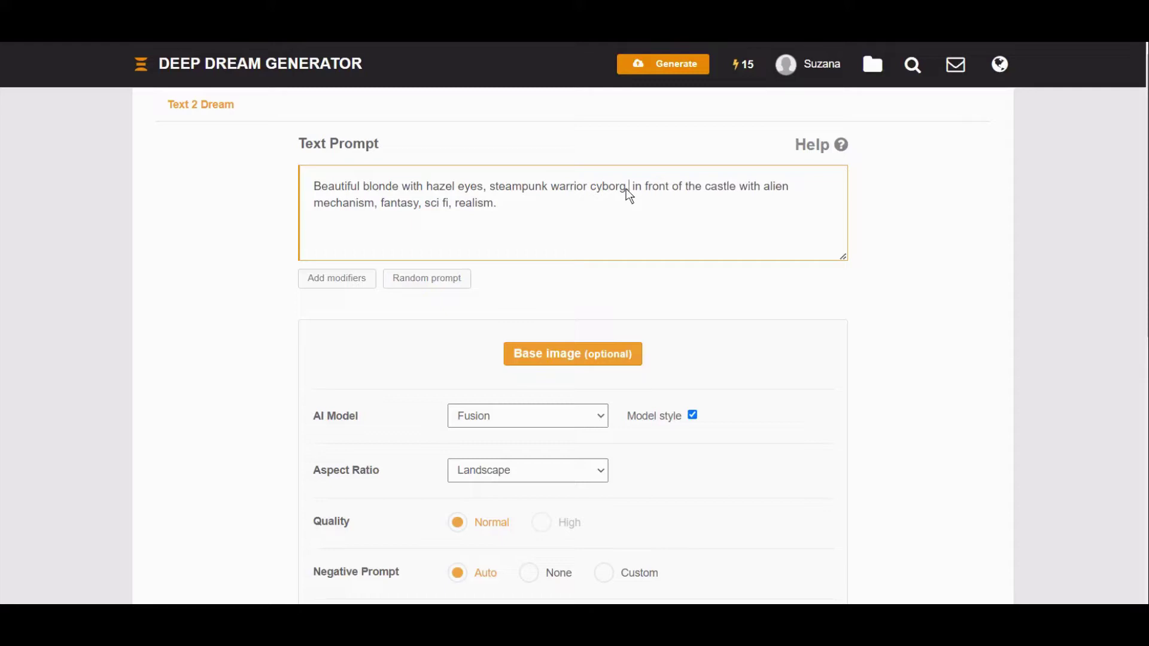
Step: Retype 'with' before 'alien mechanism' and review the form's 4-energy cost
left_click(764, 187)
key("BackSpace")
key("BackSpace")
key("BackSpace")
key("BackSpace")
type("with")
scroll(689, 293, "down", 3)
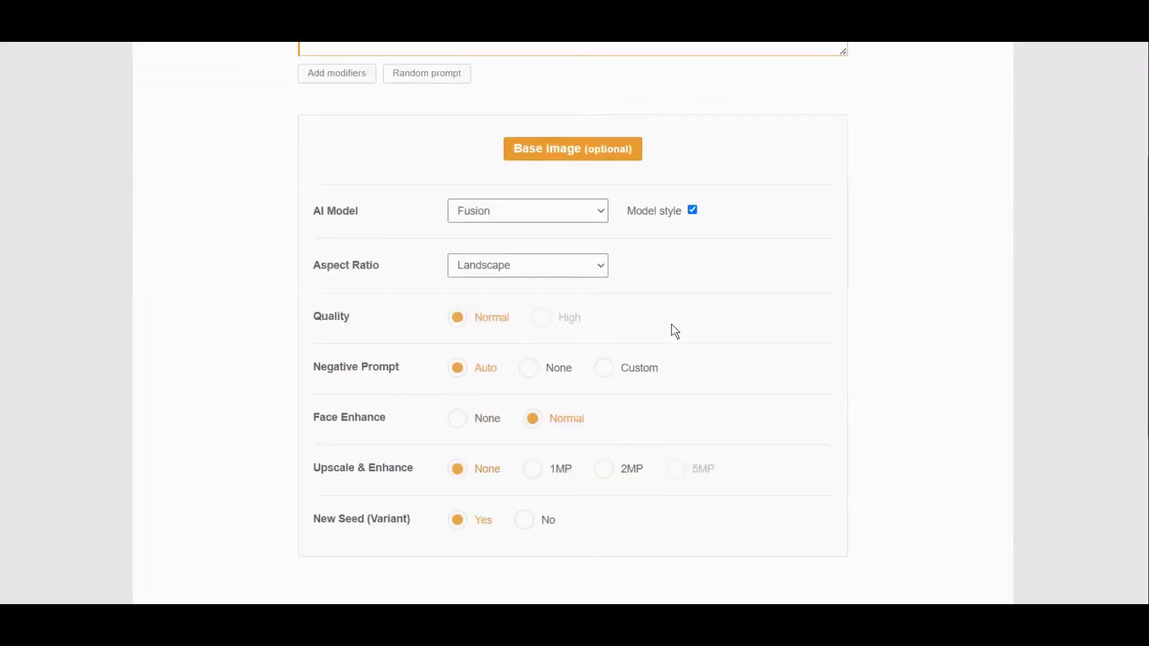
scroll(676, 331, "down", 5)
scroll(600, 326, "up", 2)
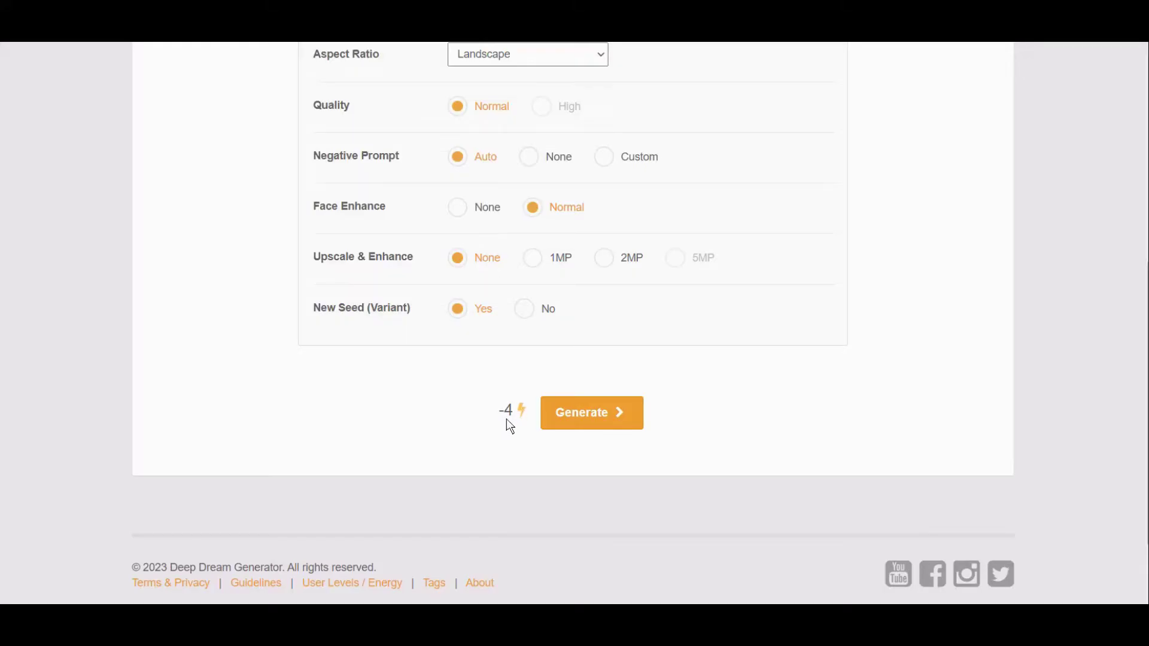
scroll(614, 461, "up", 3)
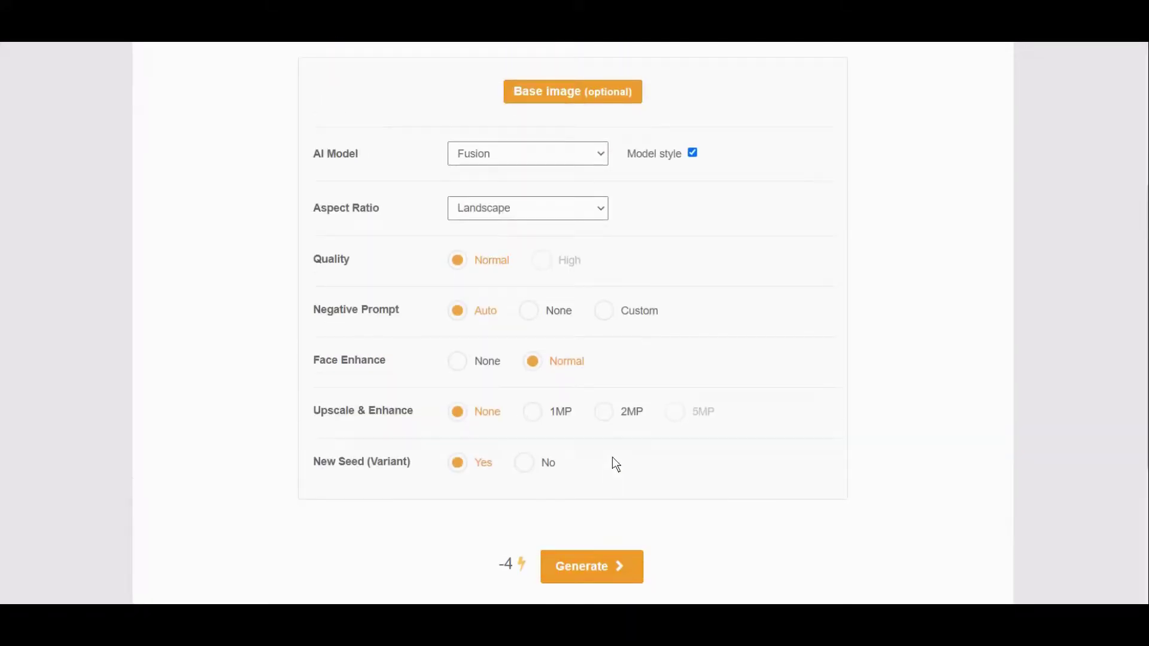
scroll(606, 472, "down", 1)
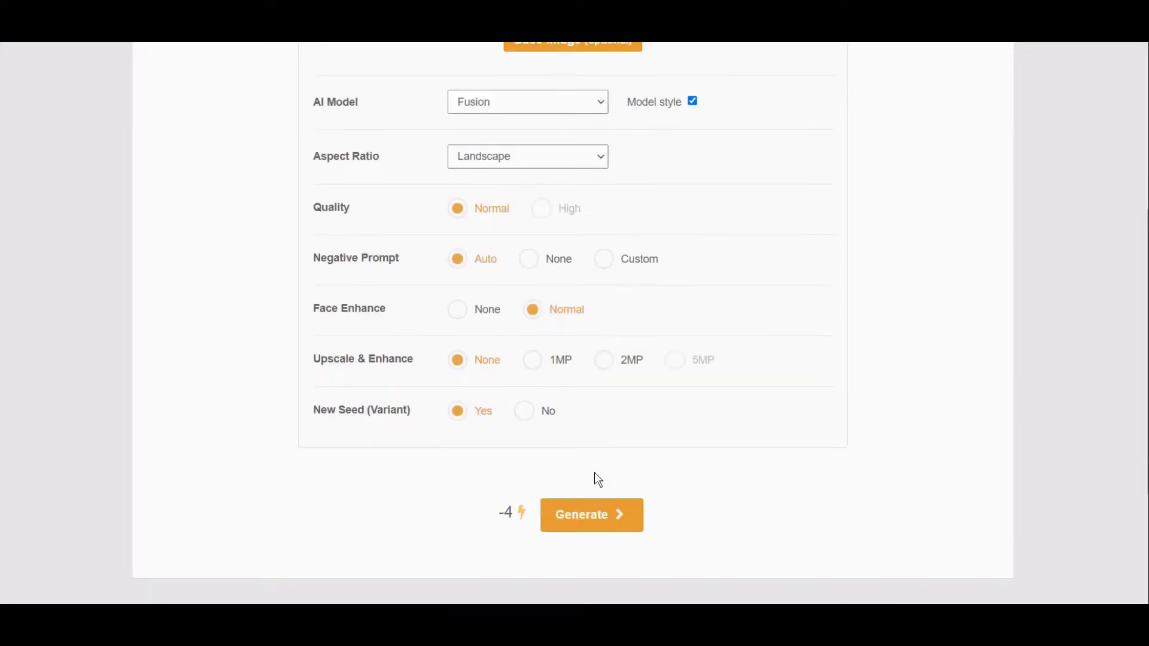
Step: Generate the edited prompt and inspect the blonde cyborg warrior with a glowing blue weapon
left_click(587, 515)
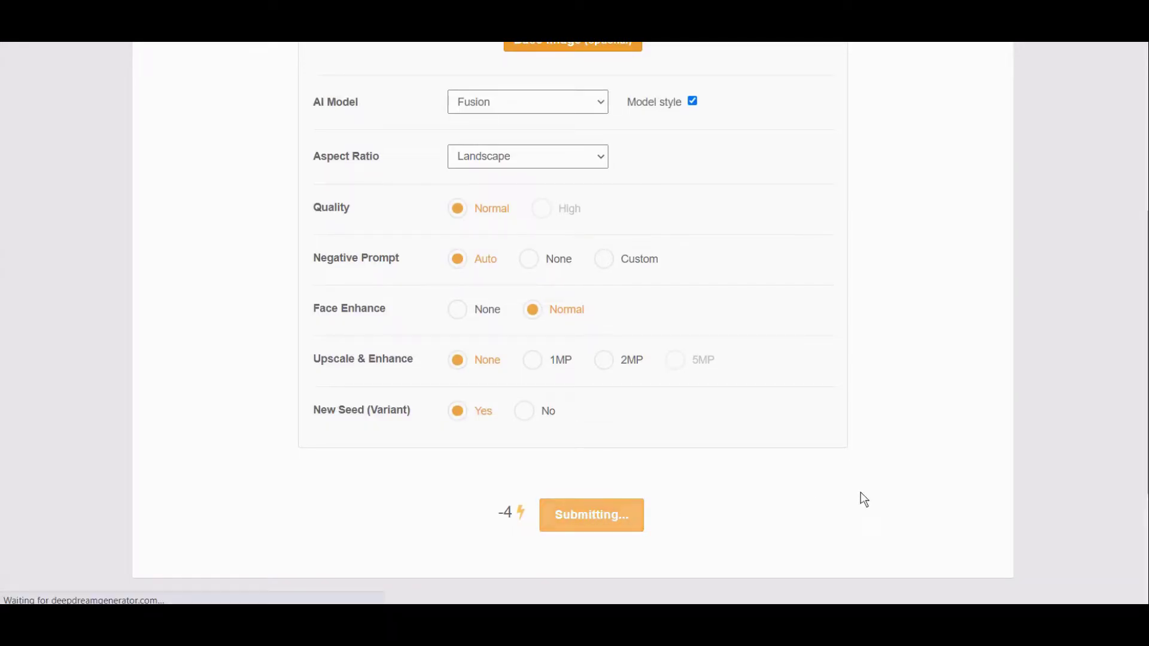
scroll(863, 500, "up", 1)
scroll(863, 500, "up", 4)
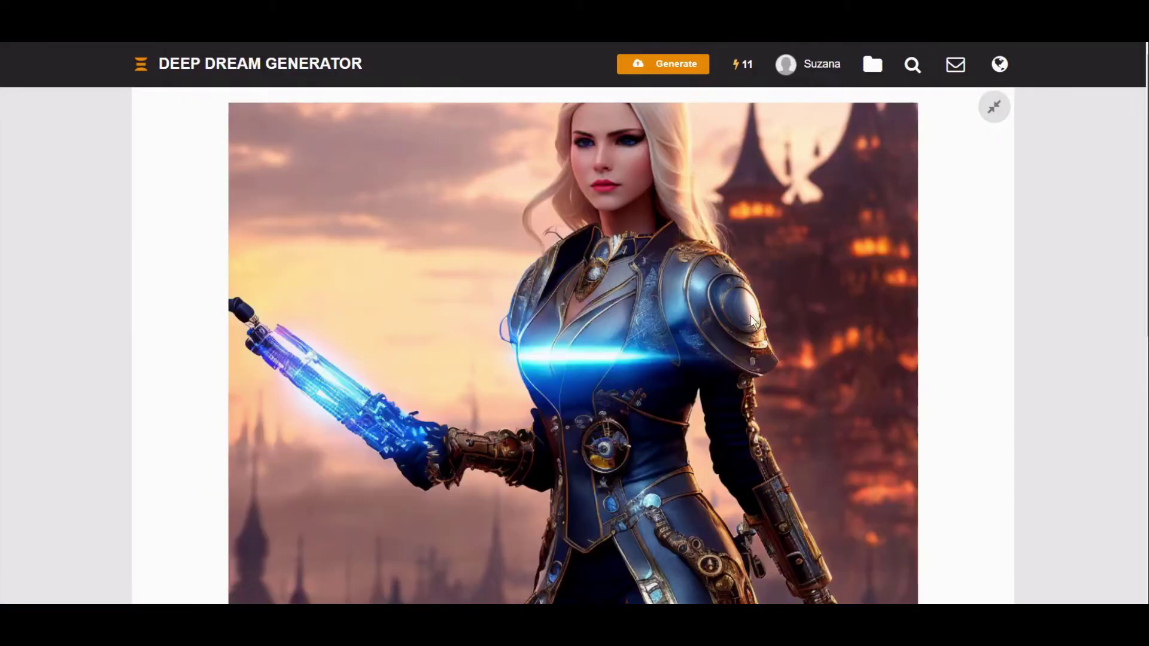
scroll(890, 384, "down", 3)
scroll(898, 403, "up", 3)
scroll(485, 483, "down", 2)
scroll(486, 479, "down", 8)
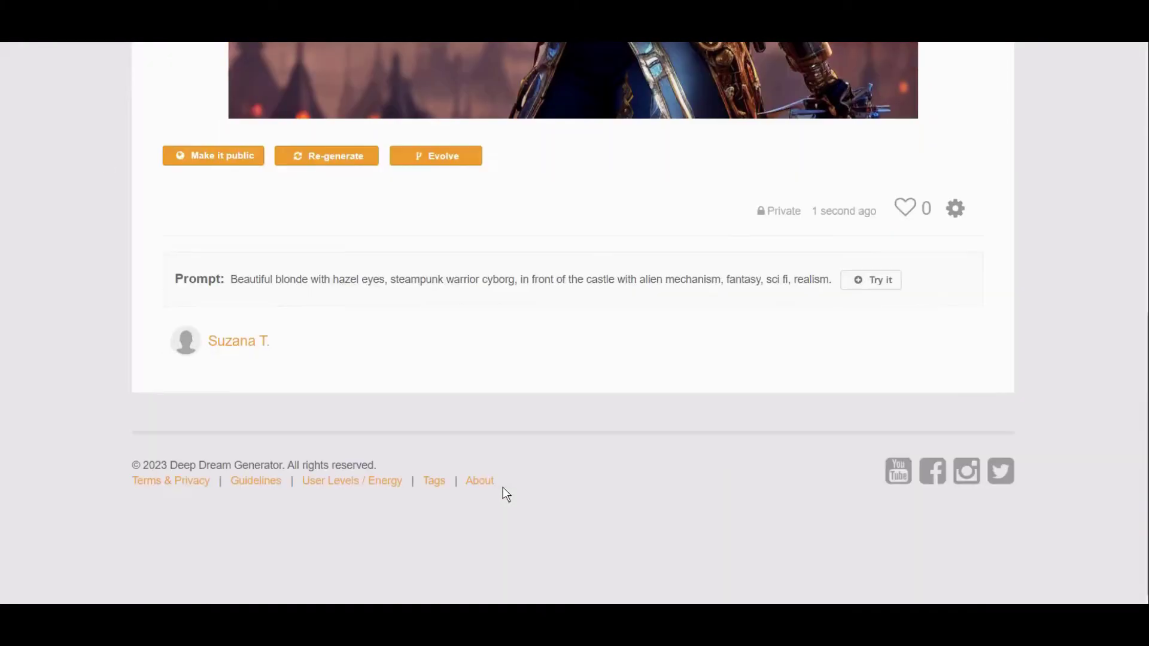
scroll(502, 489, "up", 2)
scroll(503, 487, "up", 9)
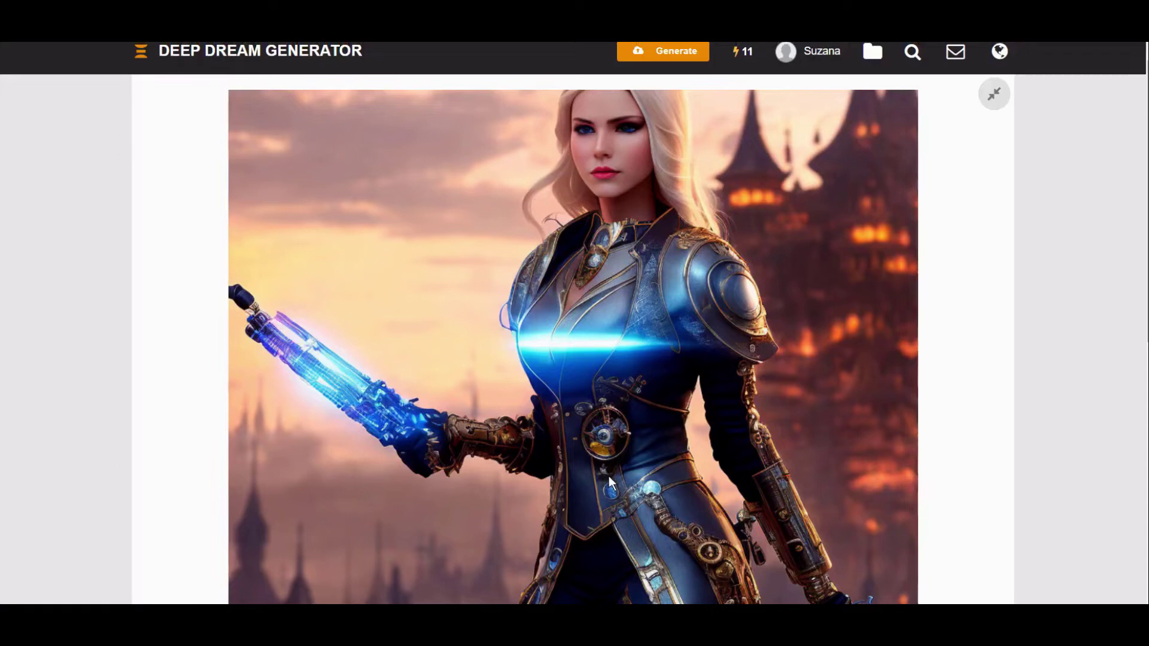
scroll(609, 477, "down", 5)
scroll(609, 479, "down", 3)
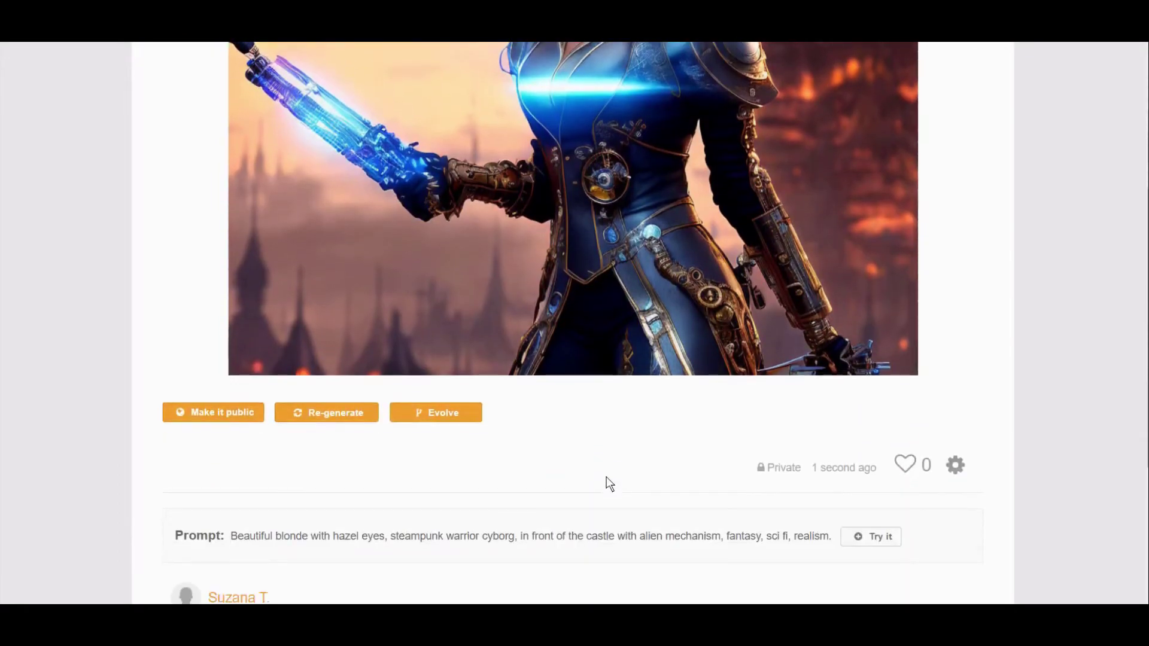
scroll(608, 479, "up", 10)
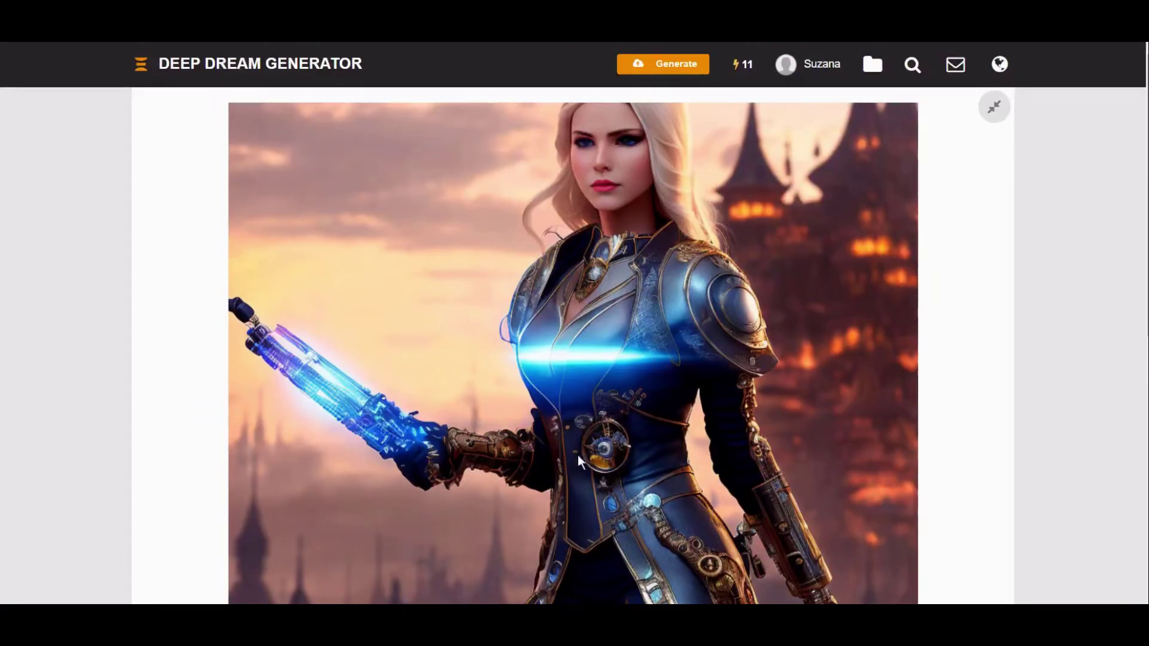
scroll(570, 394, "down", 1)
scroll(570, 395, "down", 2)
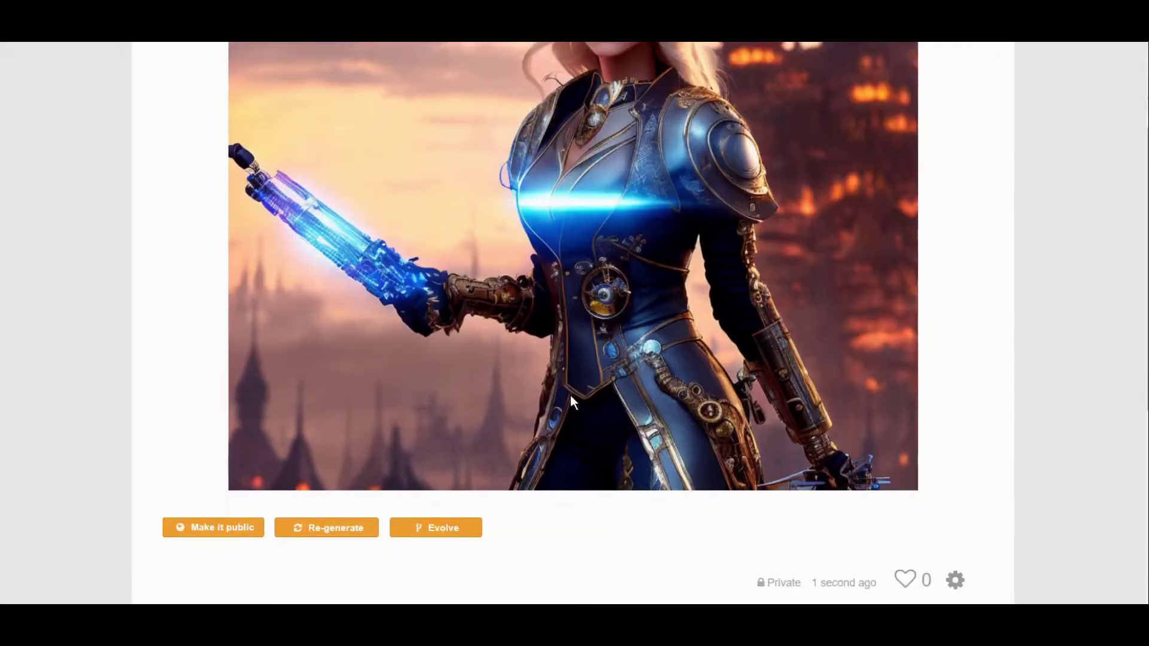
scroll(570, 395, "down", 2)
scroll(569, 398, "up", 1)
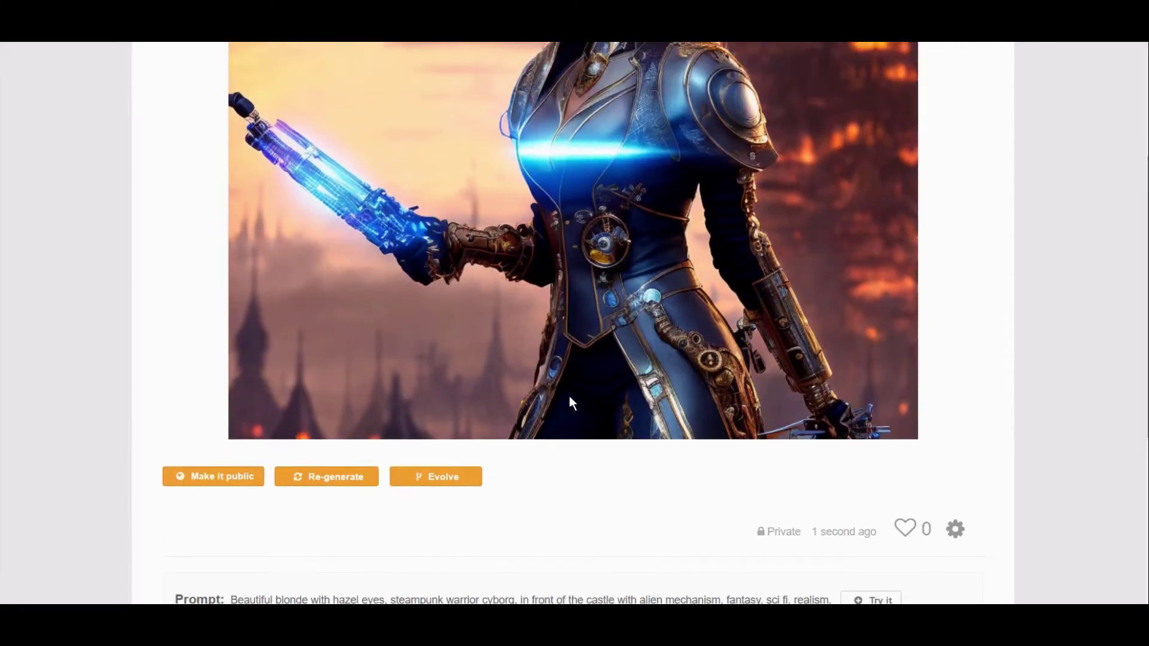
scroll(570, 397, "down", 2)
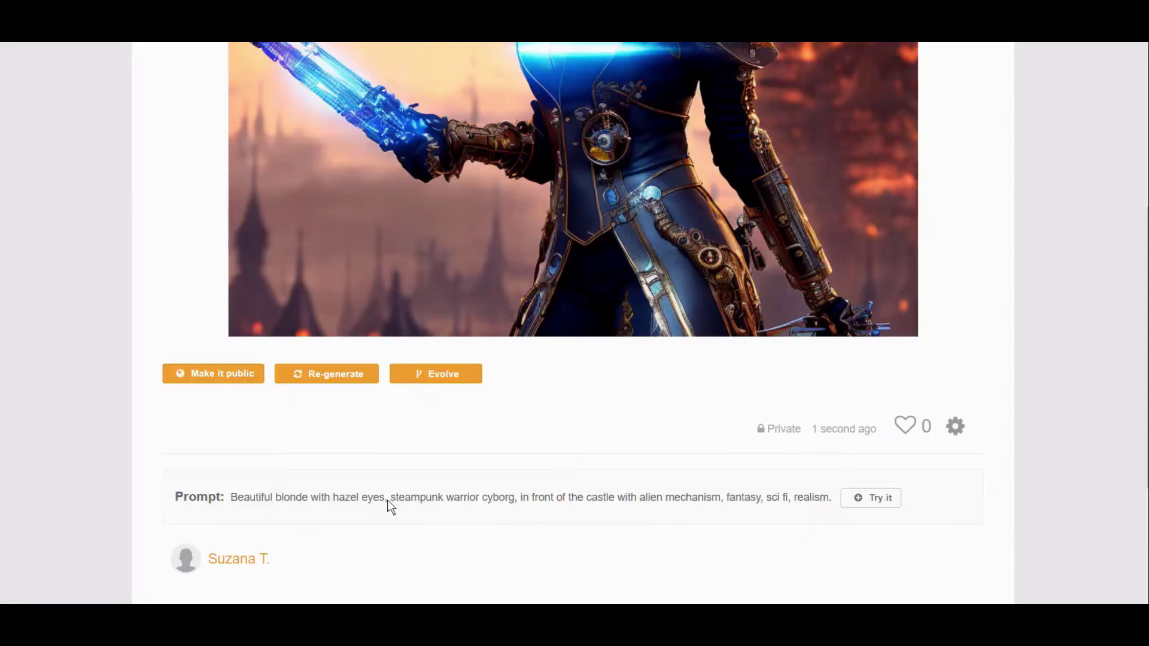
scroll(584, 475, "up", 8)
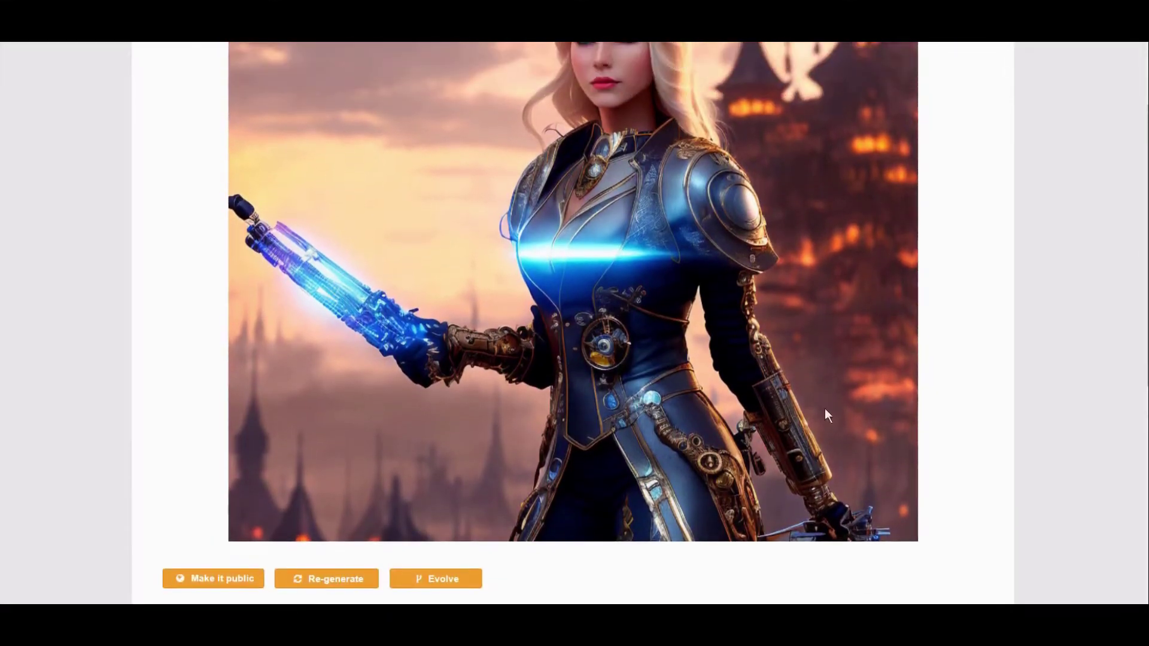
scroll(862, 377, "down", 3)
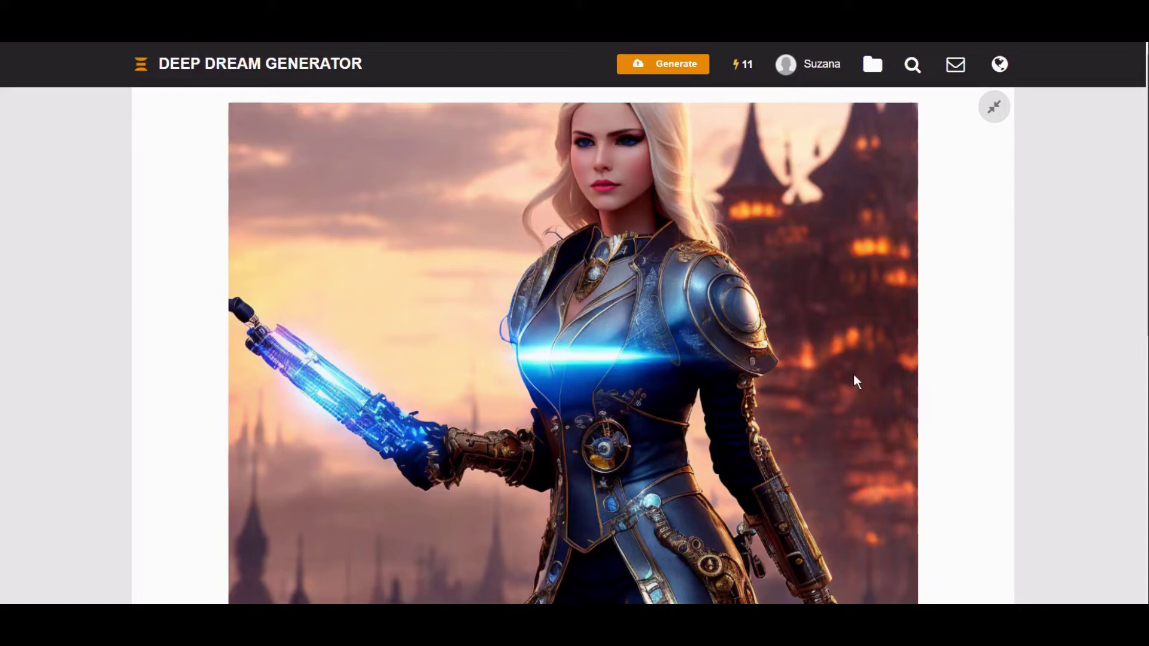
scroll(855, 378, "down", 2)
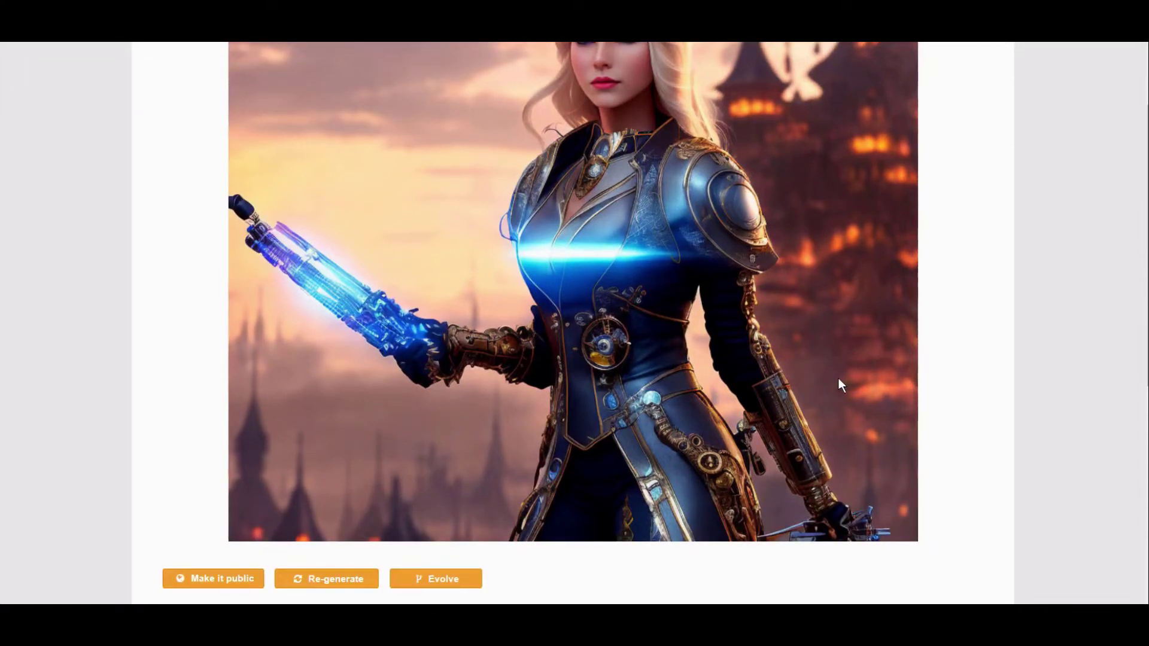
scroll(830, 380, "up", 1)
scroll(504, 387, "down", 1)
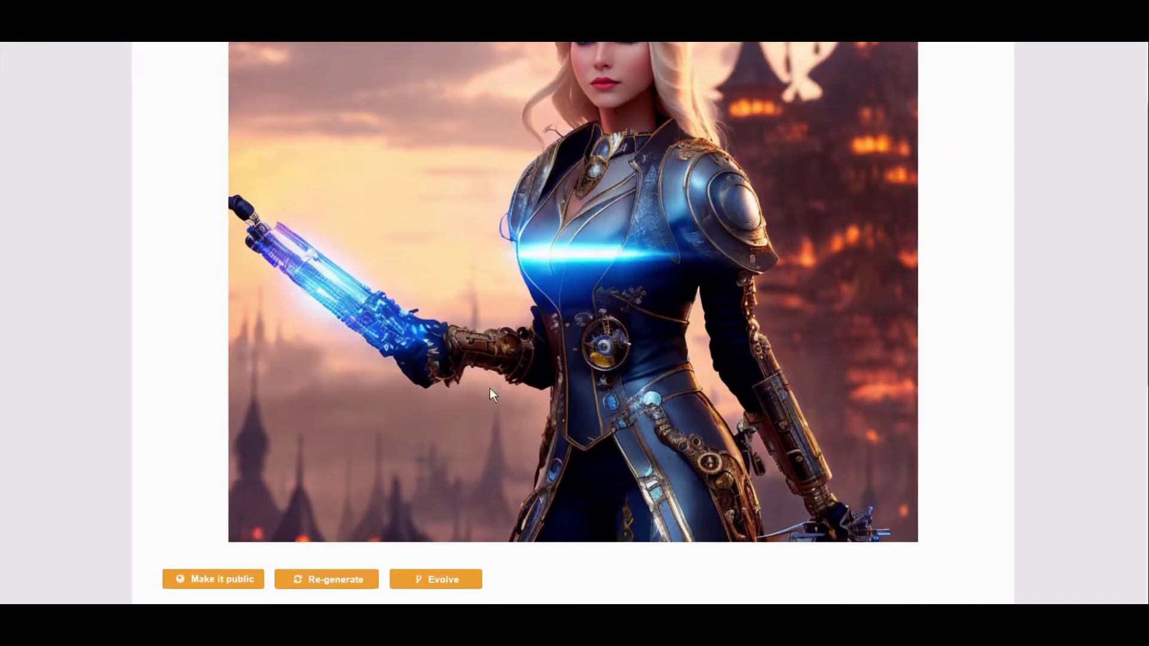
scroll(405, 552, "down", 2)
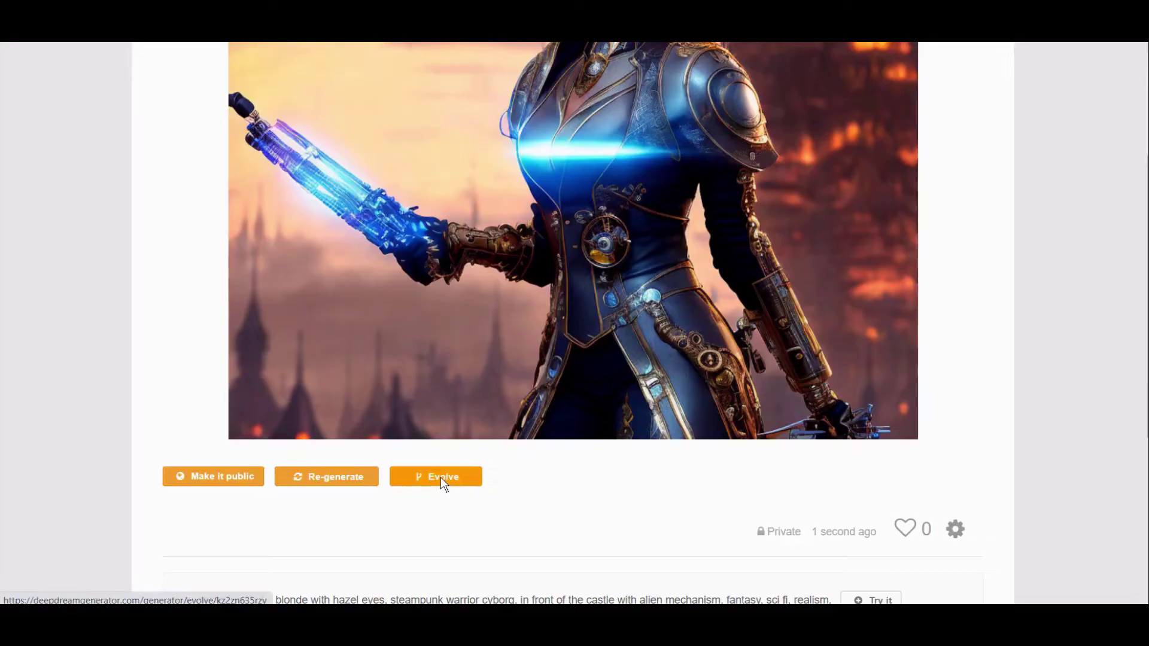
scroll(443, 483, "up", 4)
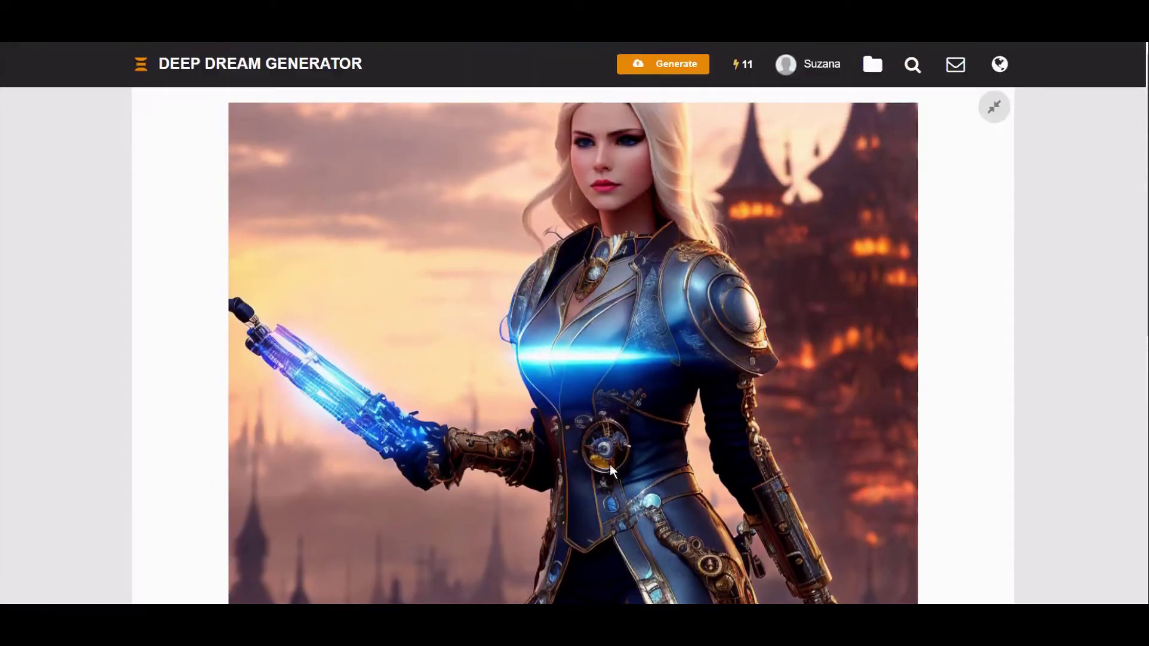
scroll(542, 365, "down", 5)
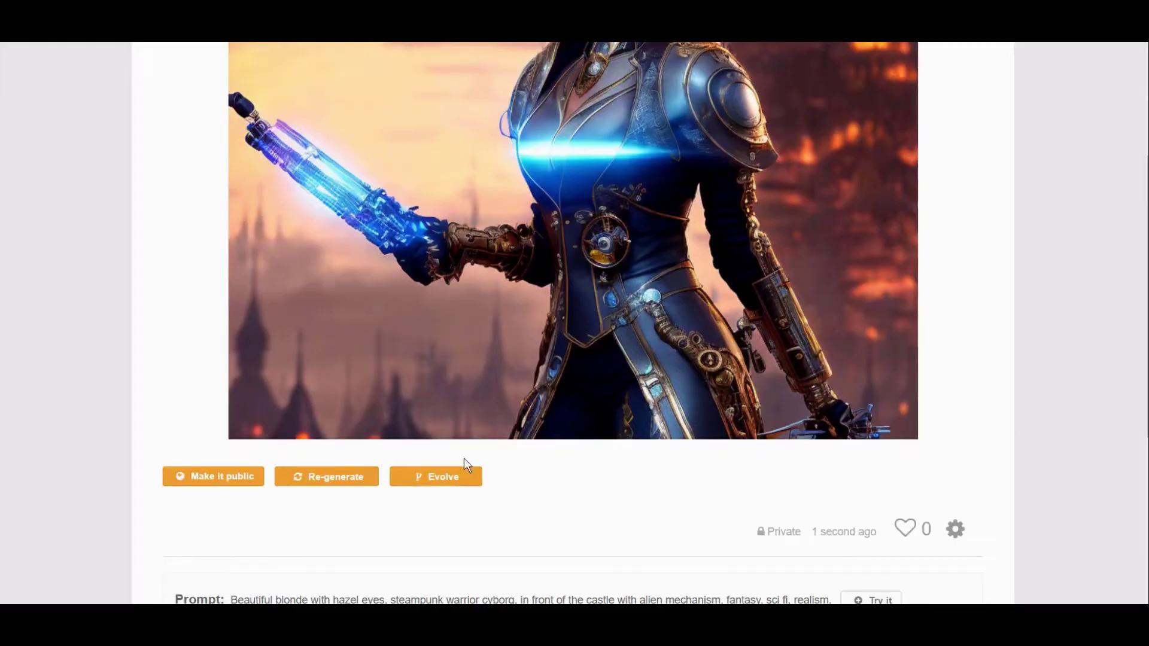
Step: Start an evolution from this image, keeping effect strength at 60%
left_click(454, 479)
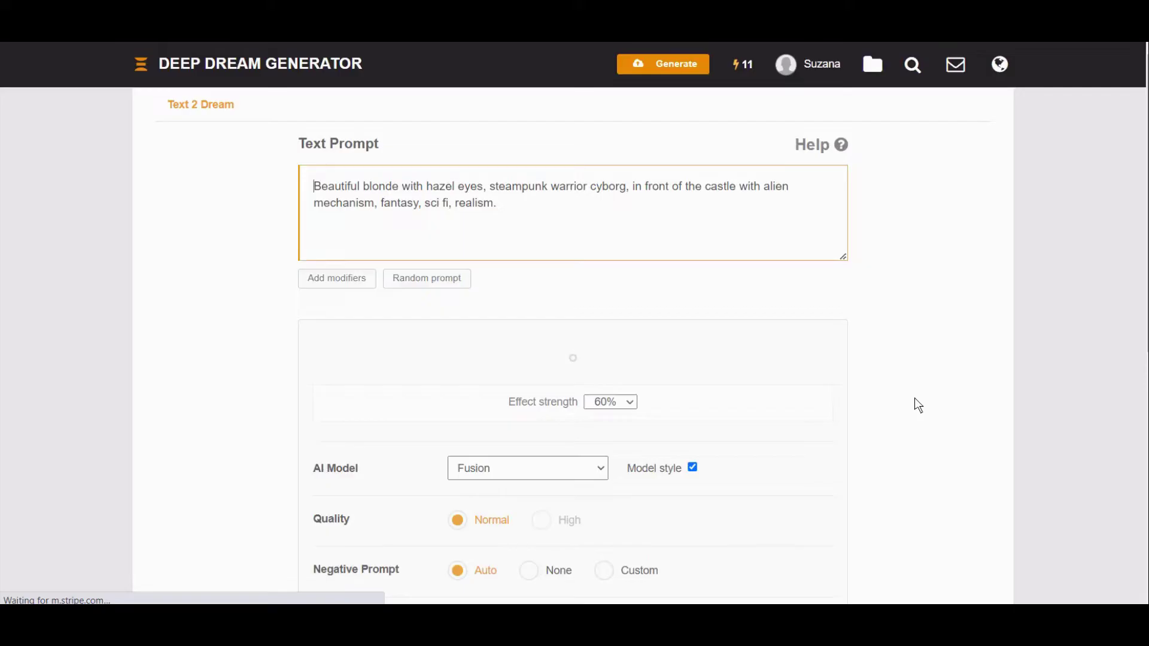
scroll(916, 403, "down", 2)
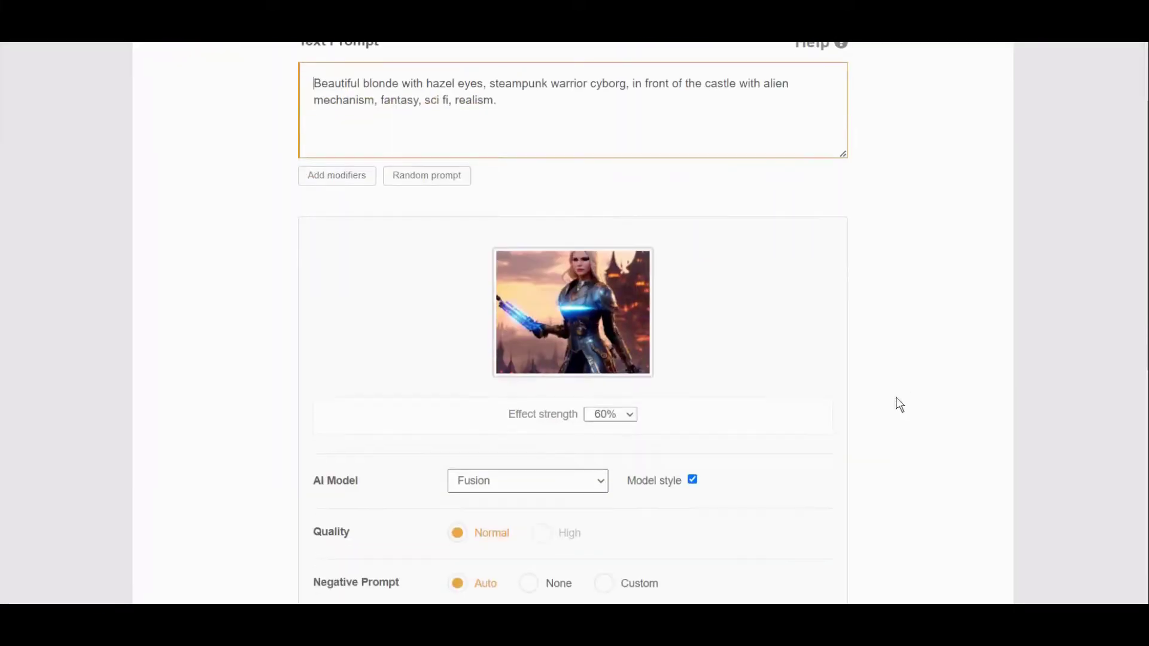
scroll(848, 397, "down", 1)
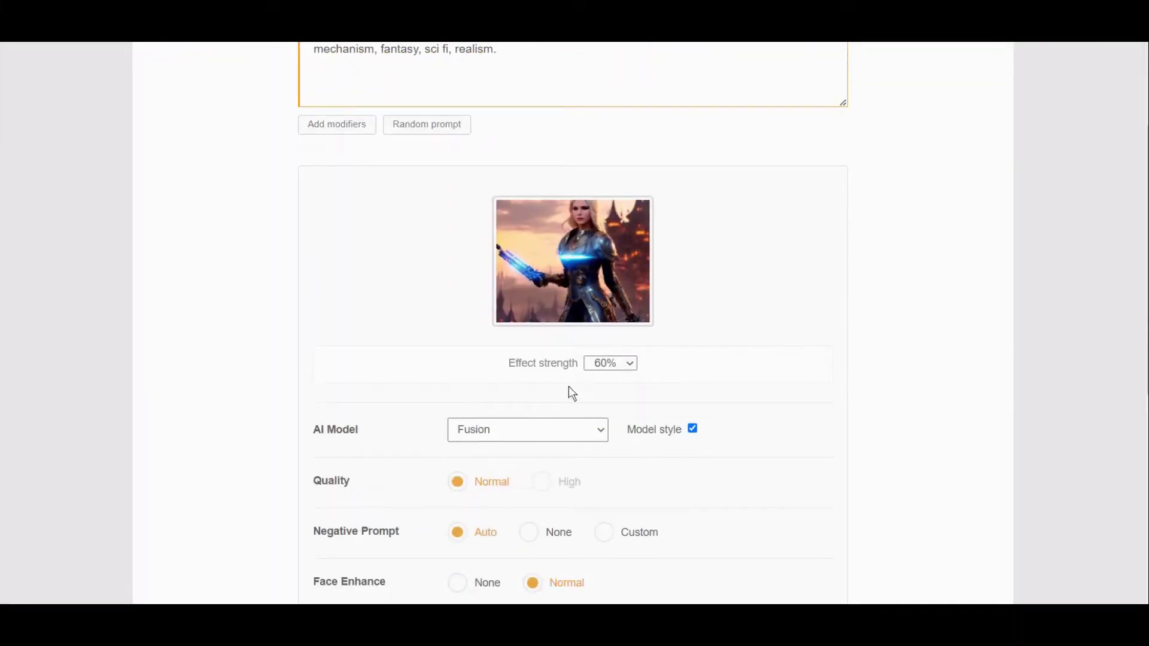
left_click(633, 375)
left_click(631, 368)
Step: Keep quality at Normal after trying High, and submit the portrait for evolution
scroll(529, 295, "up", 2)
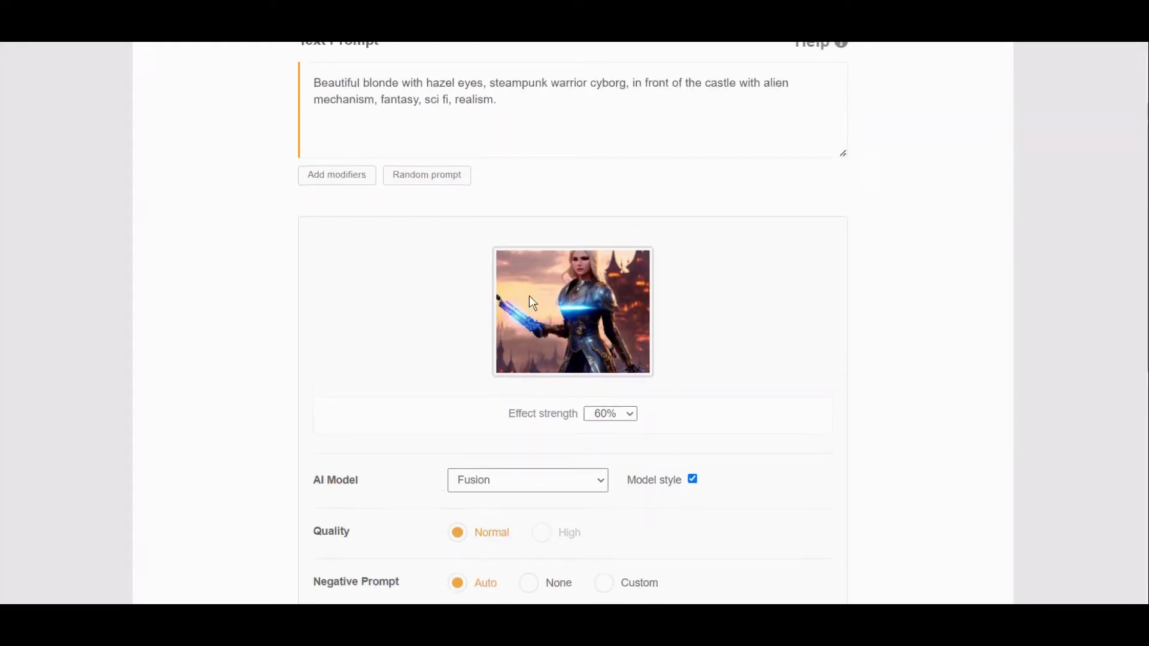
scroll(608, 472, "down", 5)
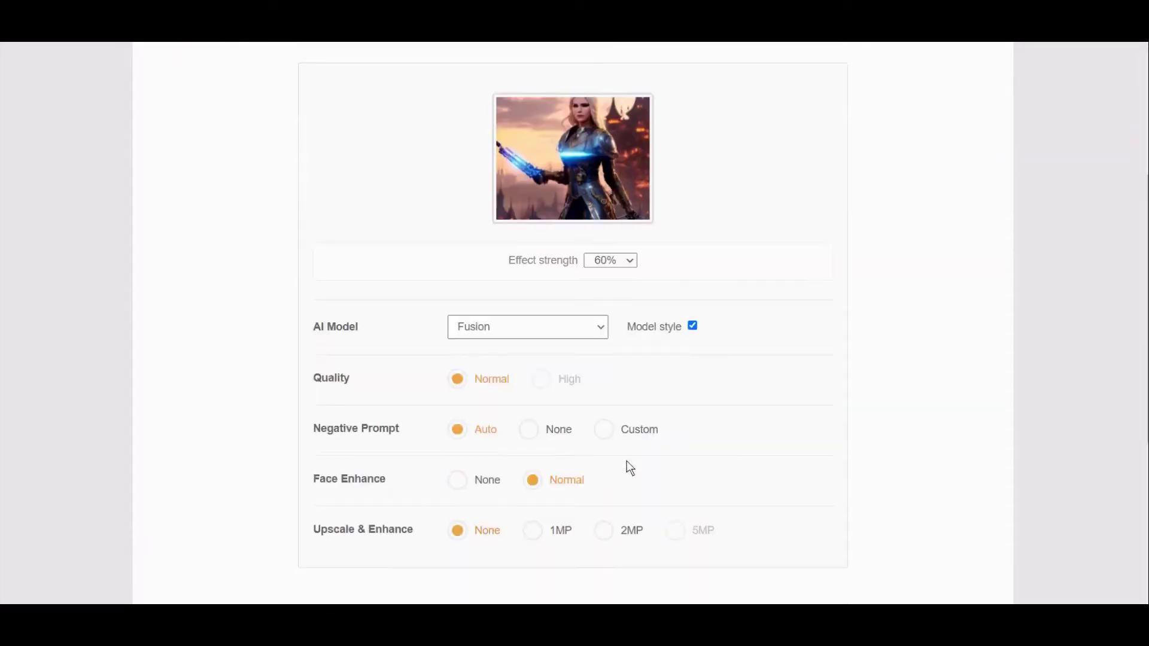
scroll(738, 453, "down", 1)
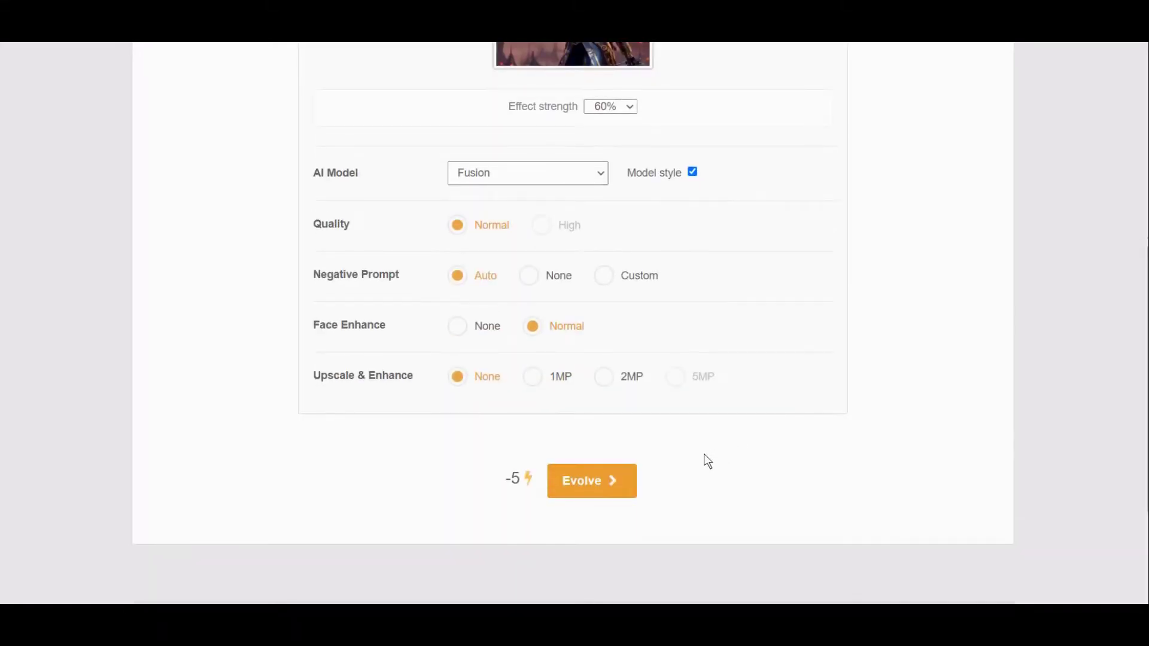
scroll(688, 473, "up", 3)
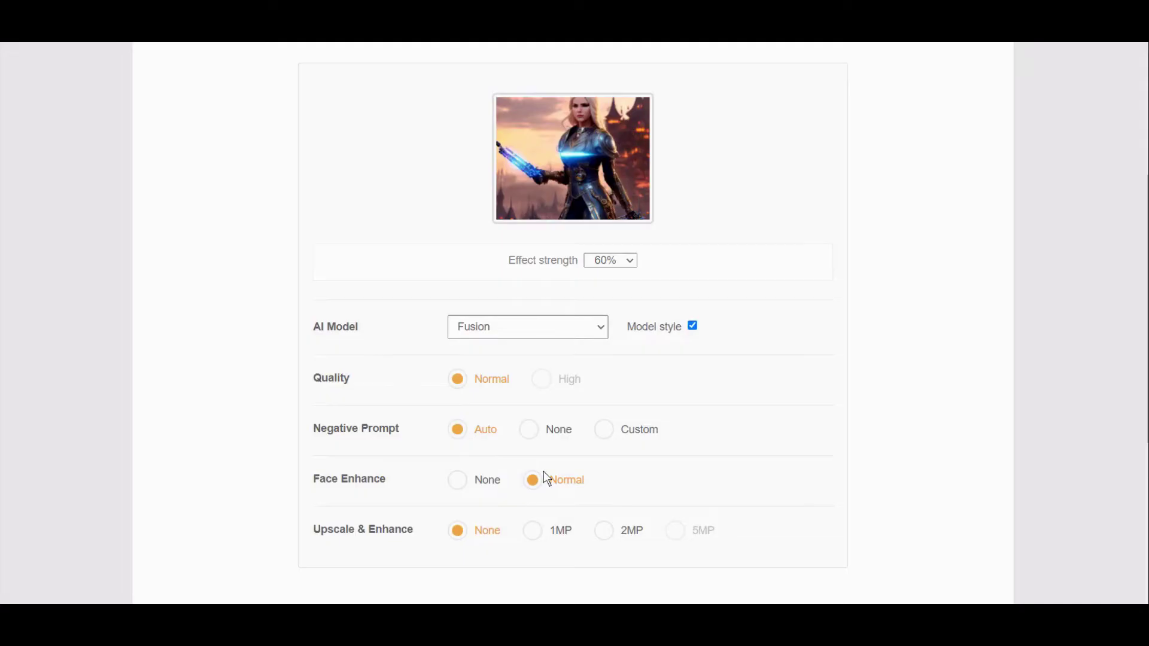
scroll(564, 444, "down", 3)
scroll(590, 450, "up", 1)
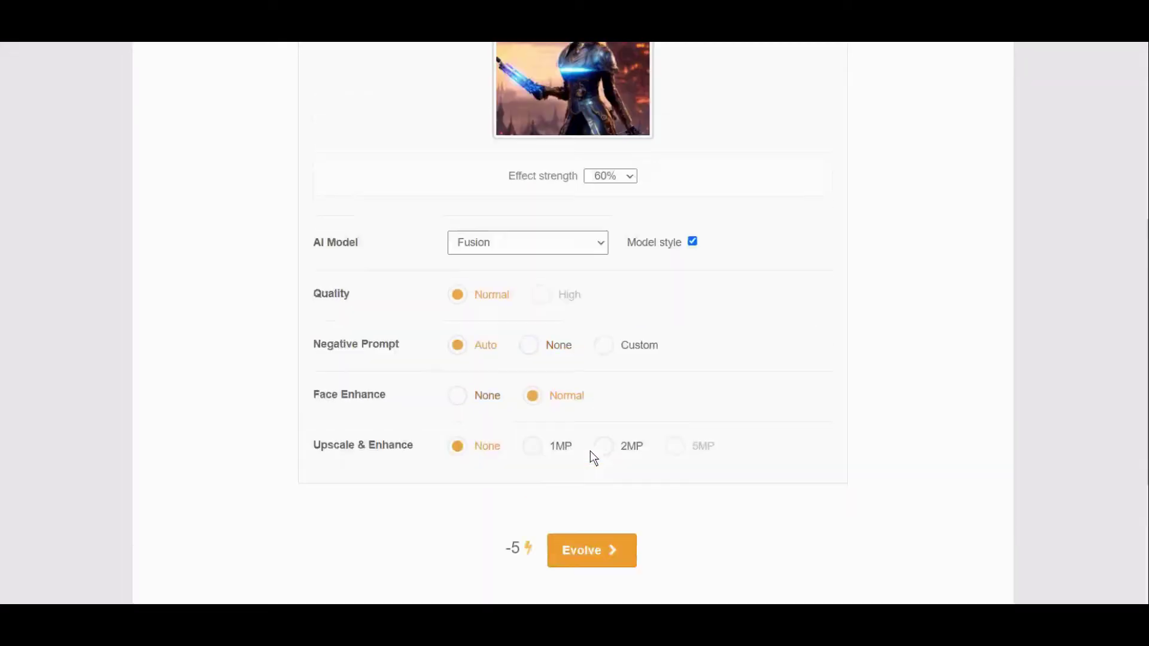
scroll(590, 451, "up", 1)
left_click(546, 327)
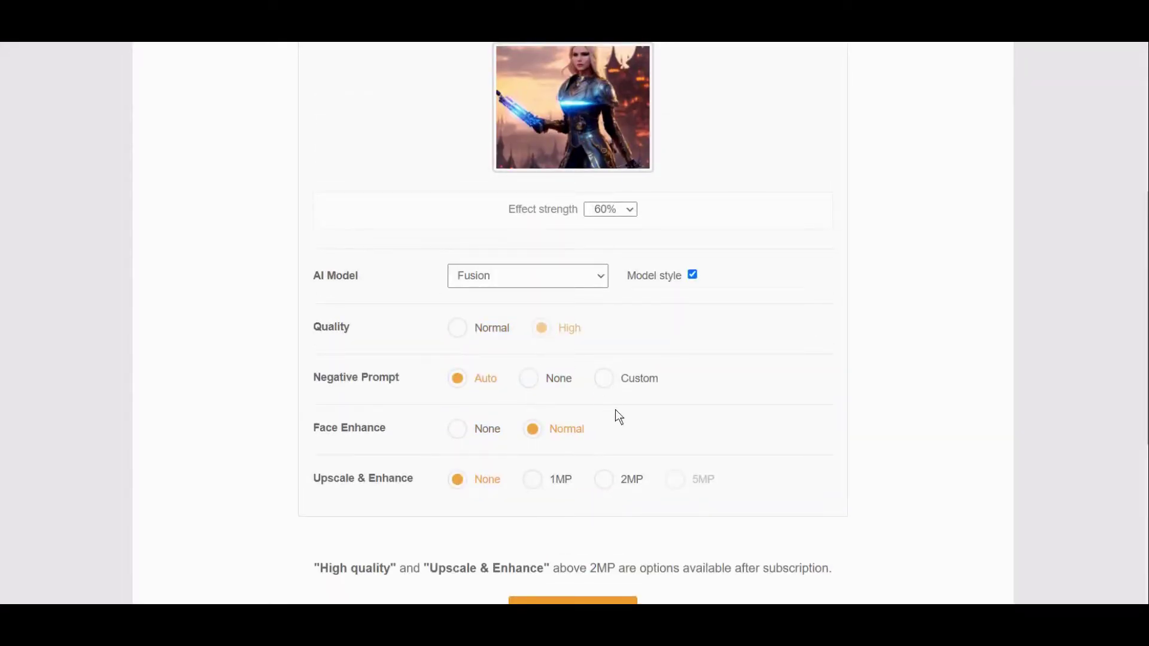
left_click(457, 327)
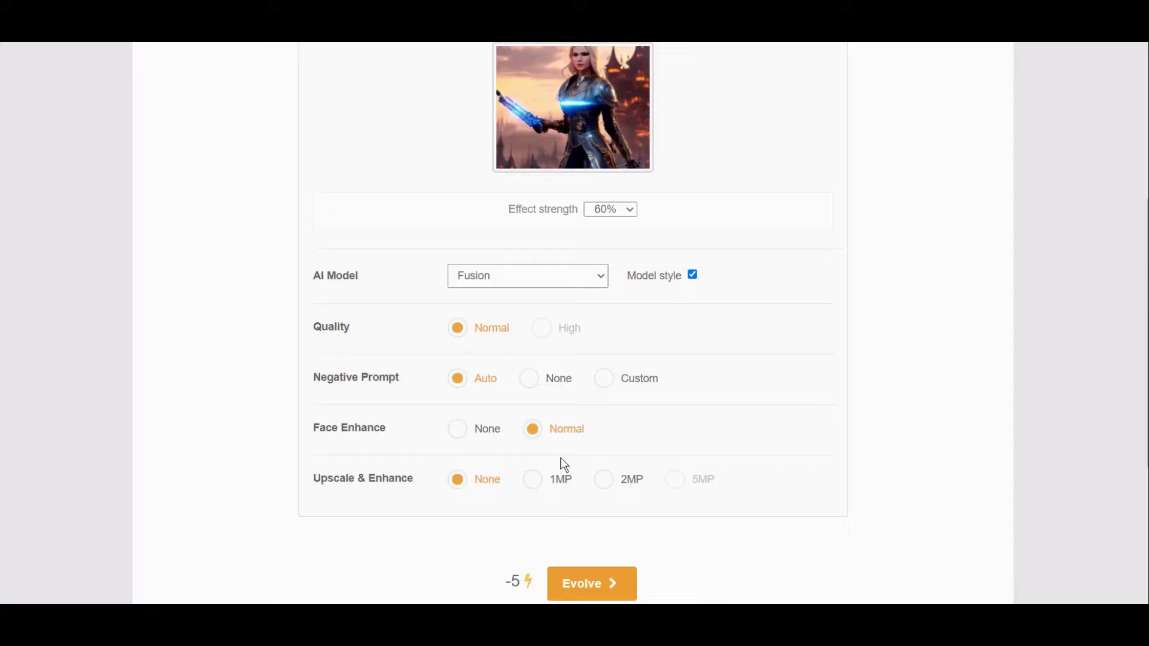
scroll(547, 470, "down", 1)
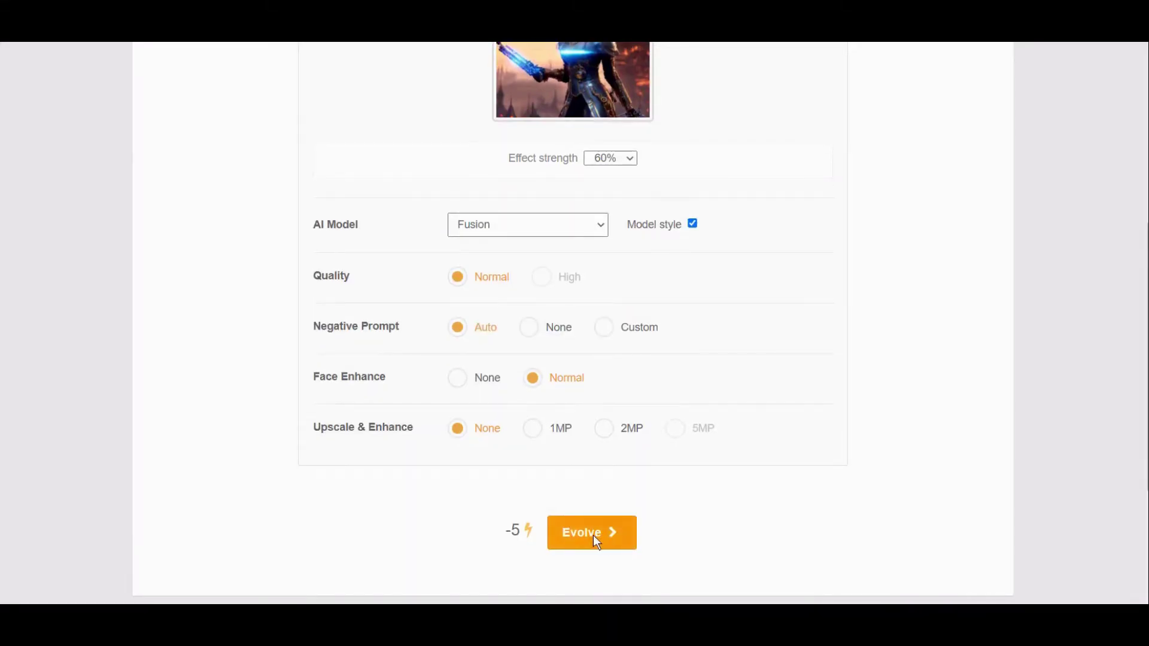
scroll(594, 535, "up", 1)
left_click(593, 585)
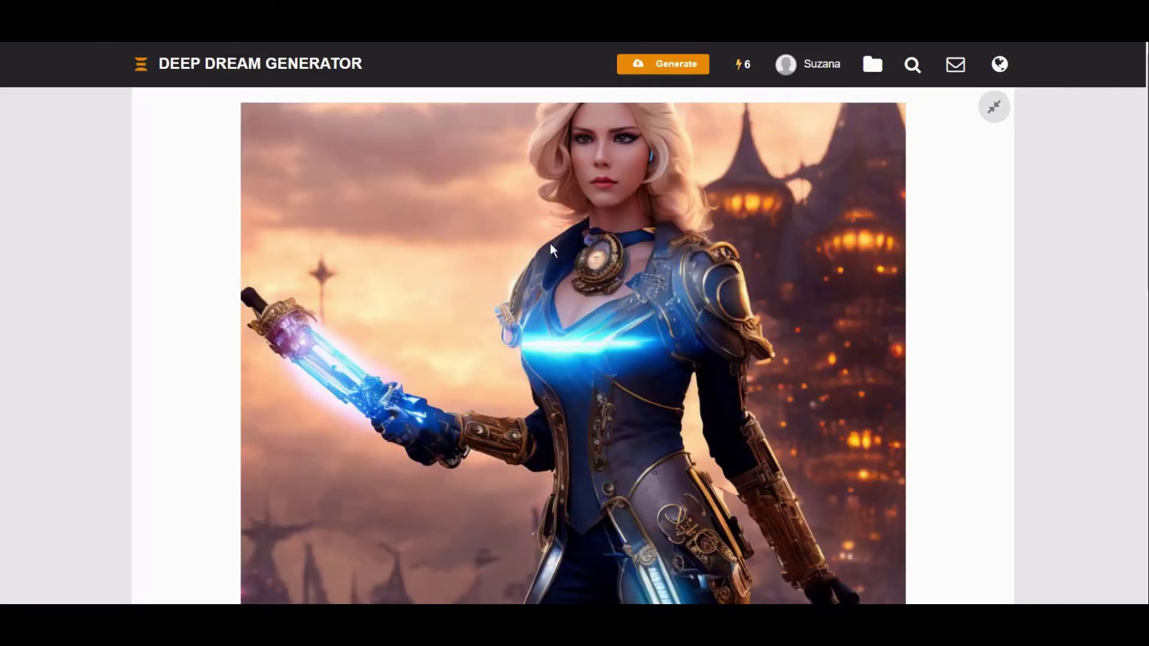
Step: Review the evolved portrait's result page and view the Step 1 image full size
scroll(810, 396, "down", 3)
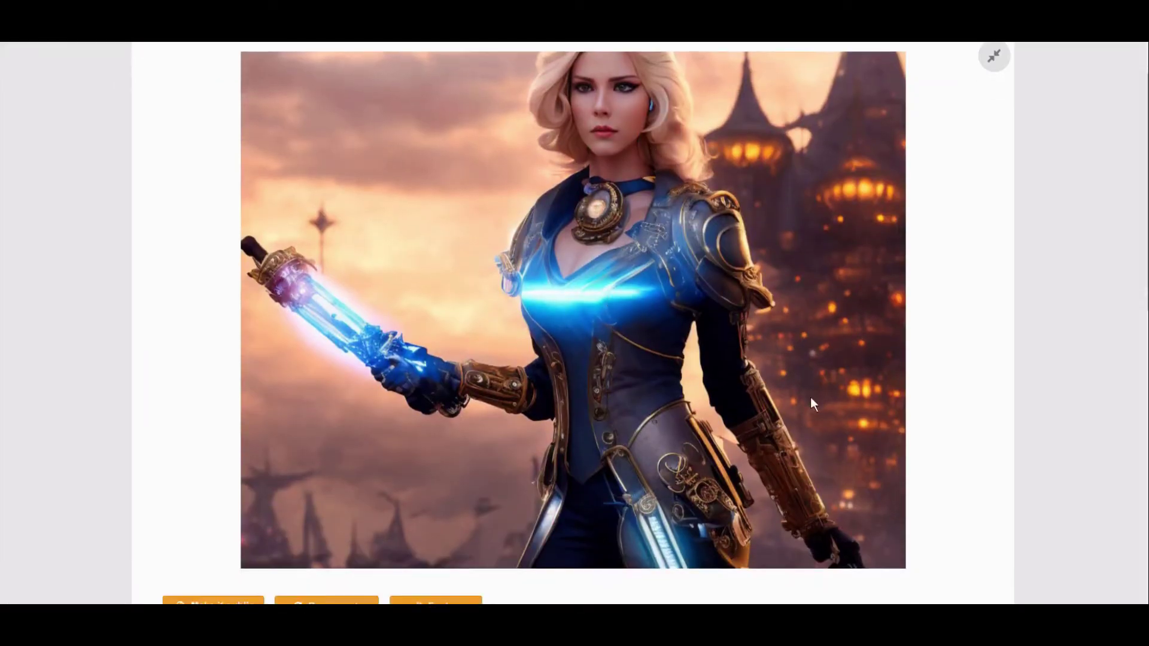
scroll(806, 402, "up", 3)
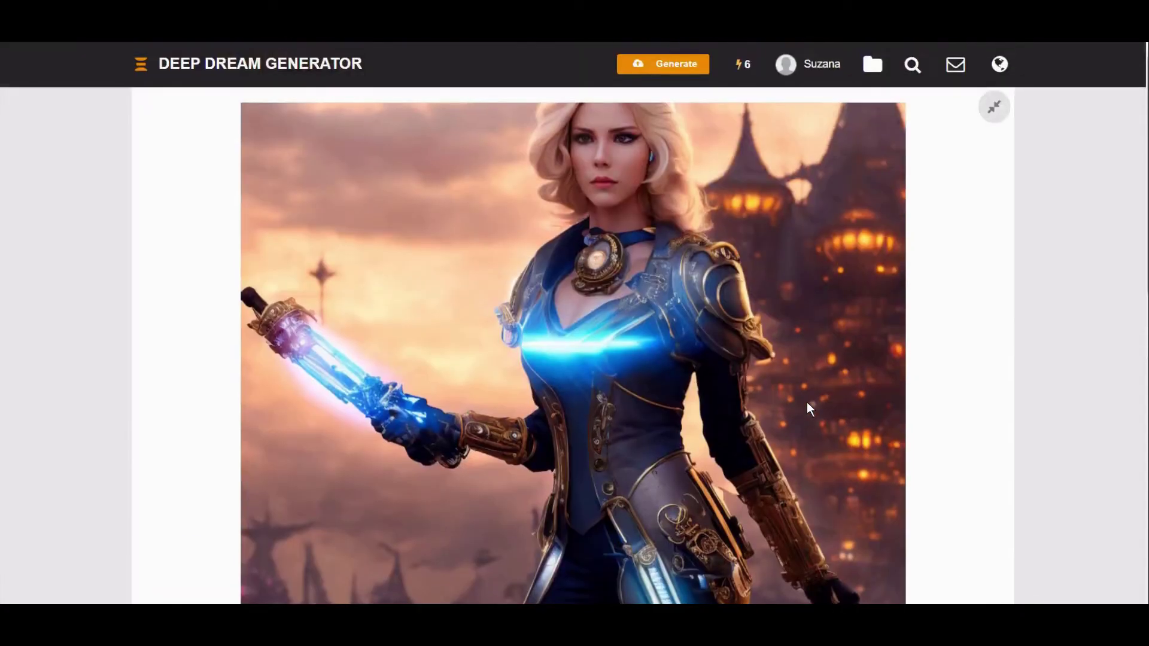
scroll(807, 402, "down", 4)
scroll(807, 404, "down", 5)
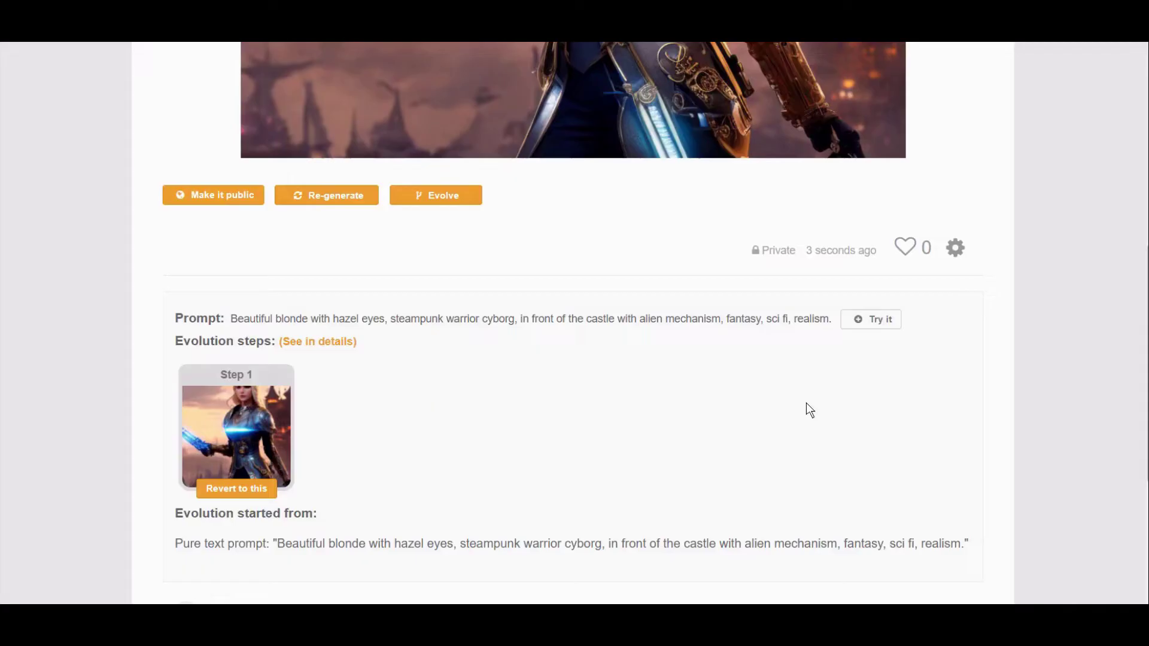
scroll(806, 403, "up", 6)
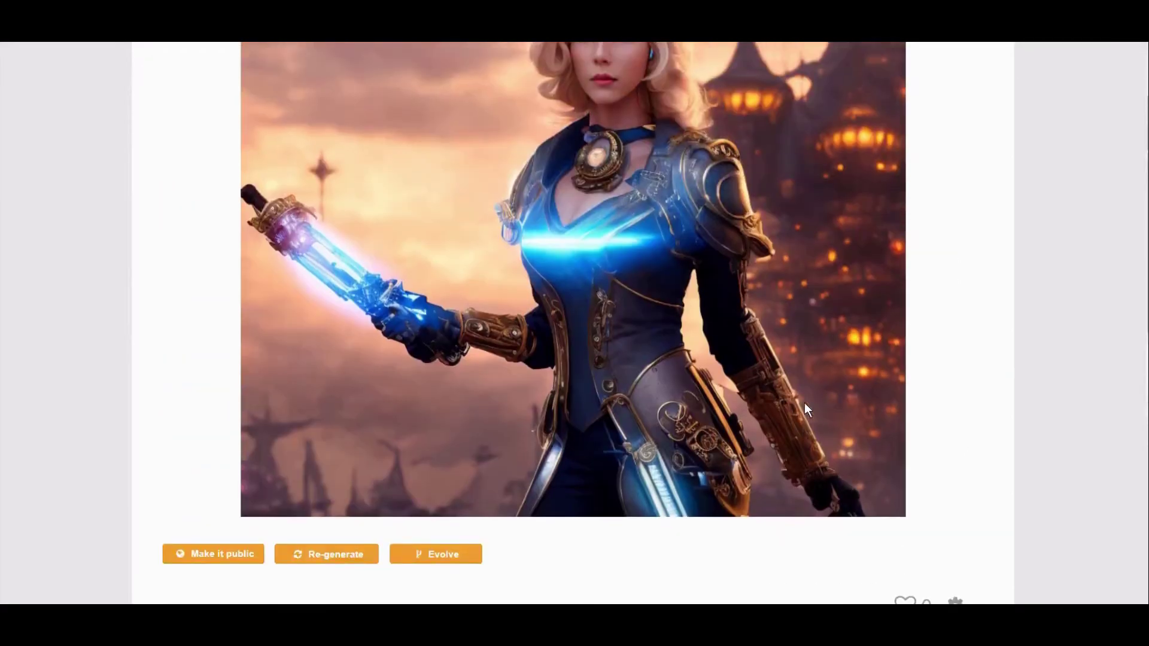
scroll(805, 405, "up", 2)
scroll(529, 323, "down", 5)
scroll(281, 521, "down", 2)
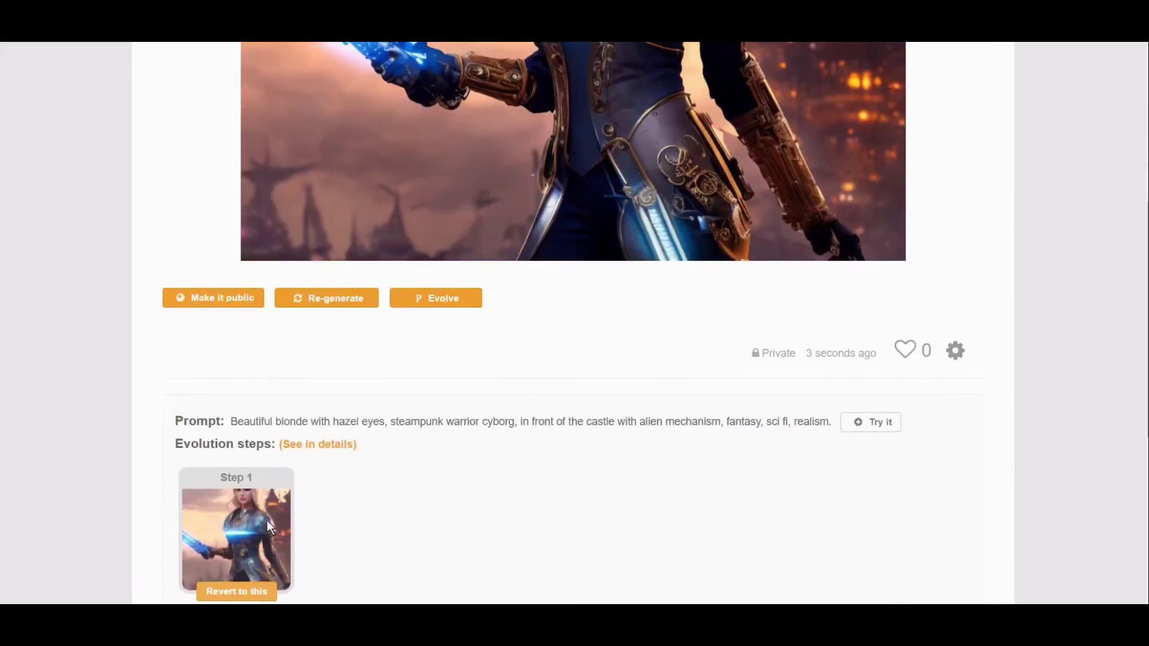
left_click(250, 522)
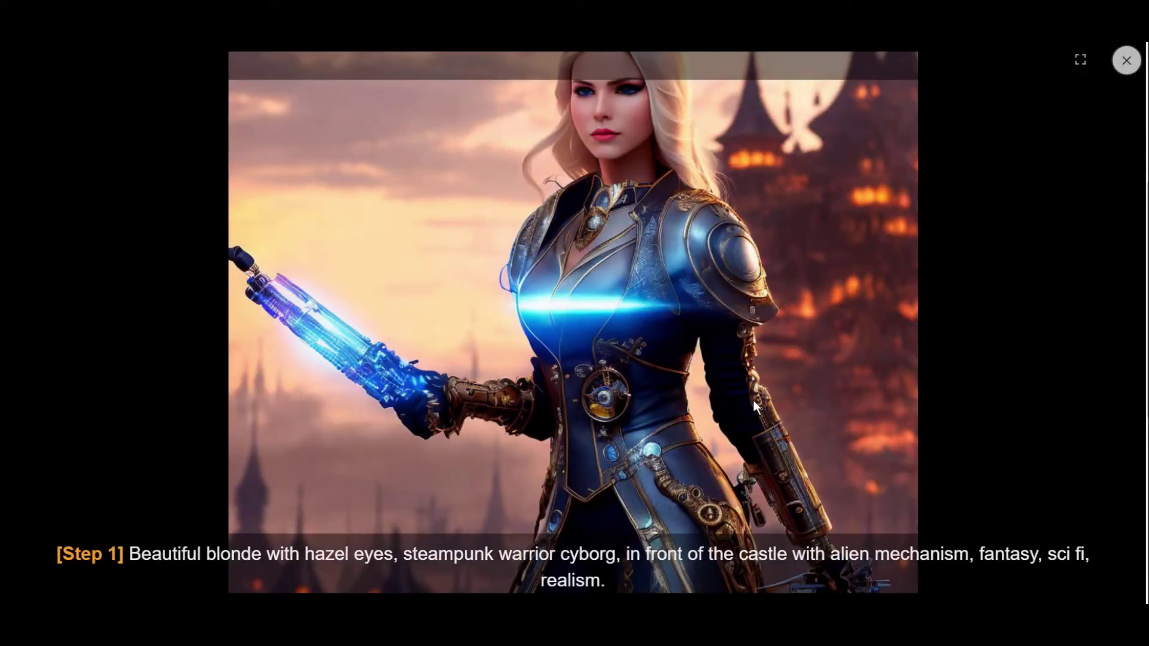
left_click(1126, 60)
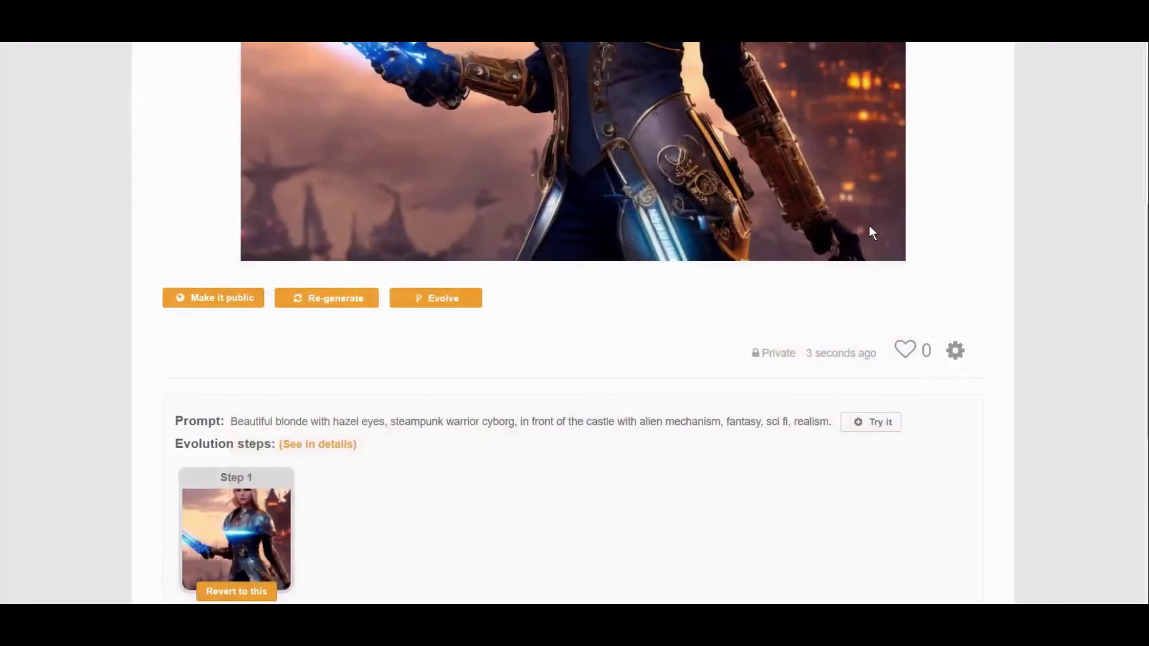
scroll(870, 232, "up", 5)
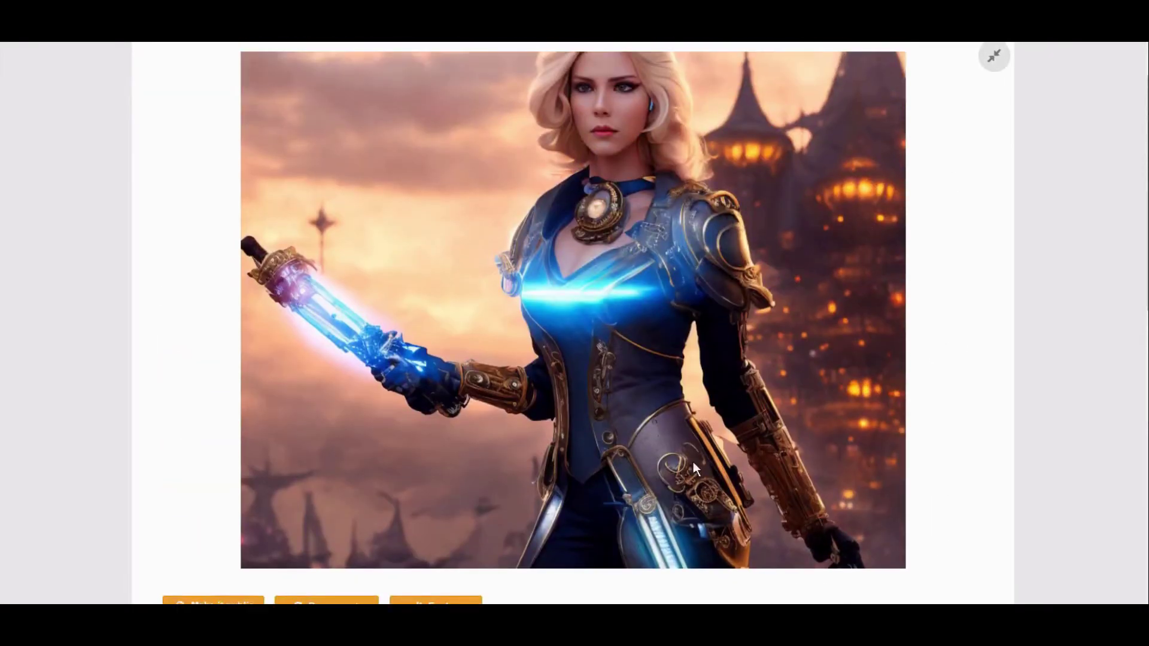
scroll(710, 453, "down", 6)
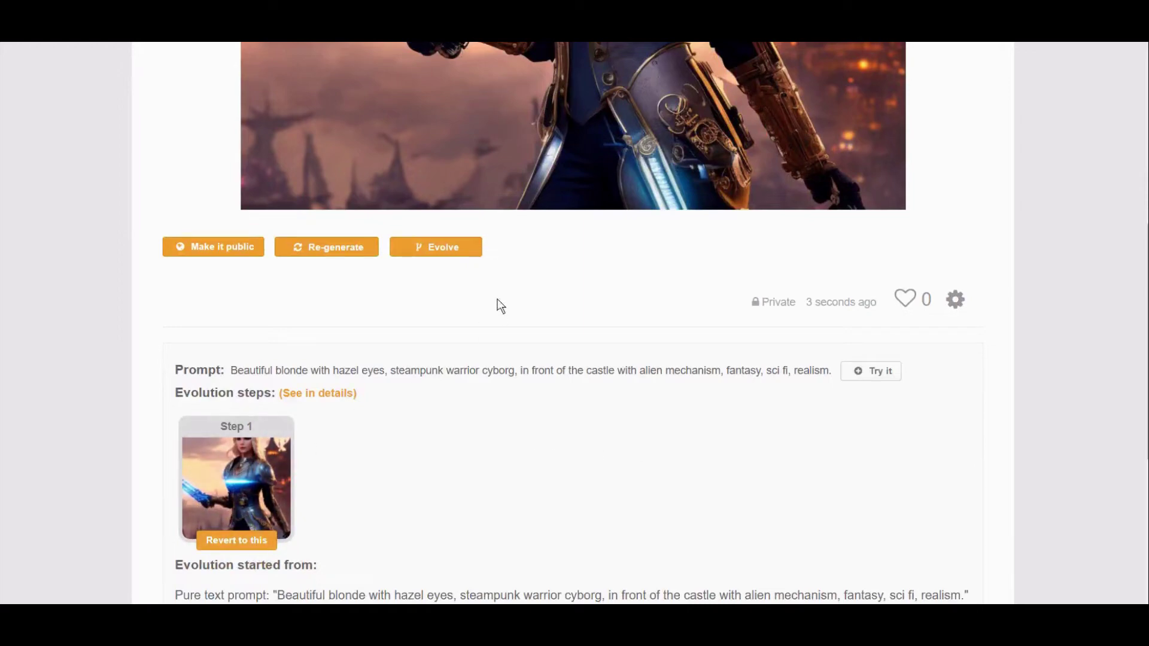
scroll(482, 293, "up", 6)
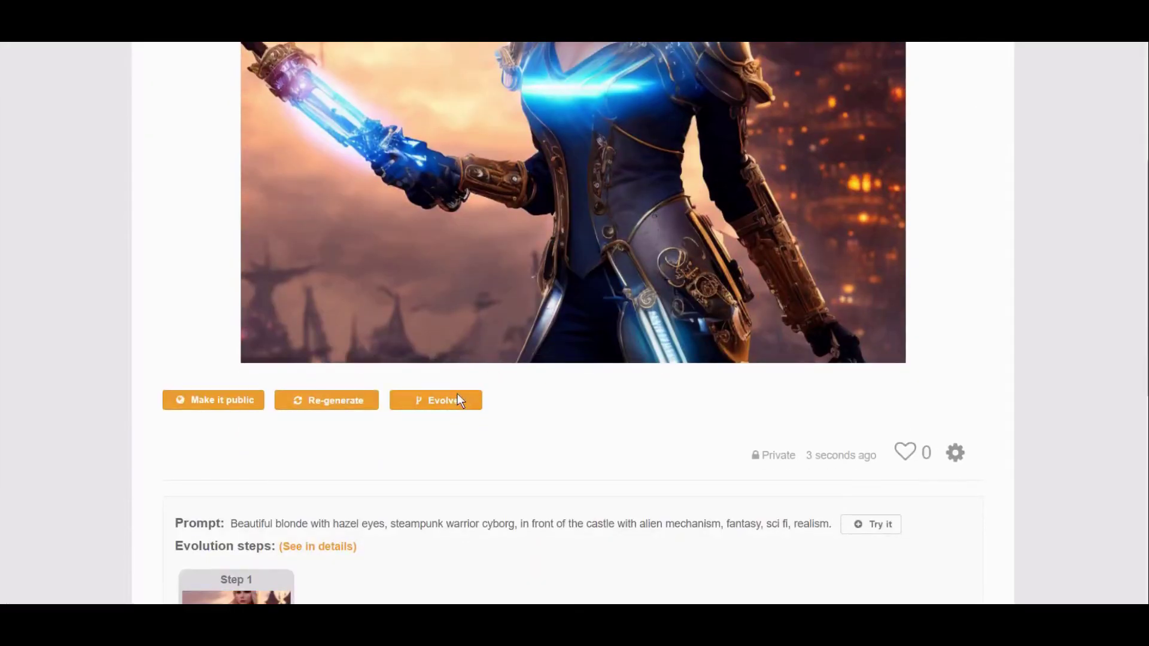
Step: Submit a second evolution of the warrior image with effect strength raised to 90%
left_click(455, 406)
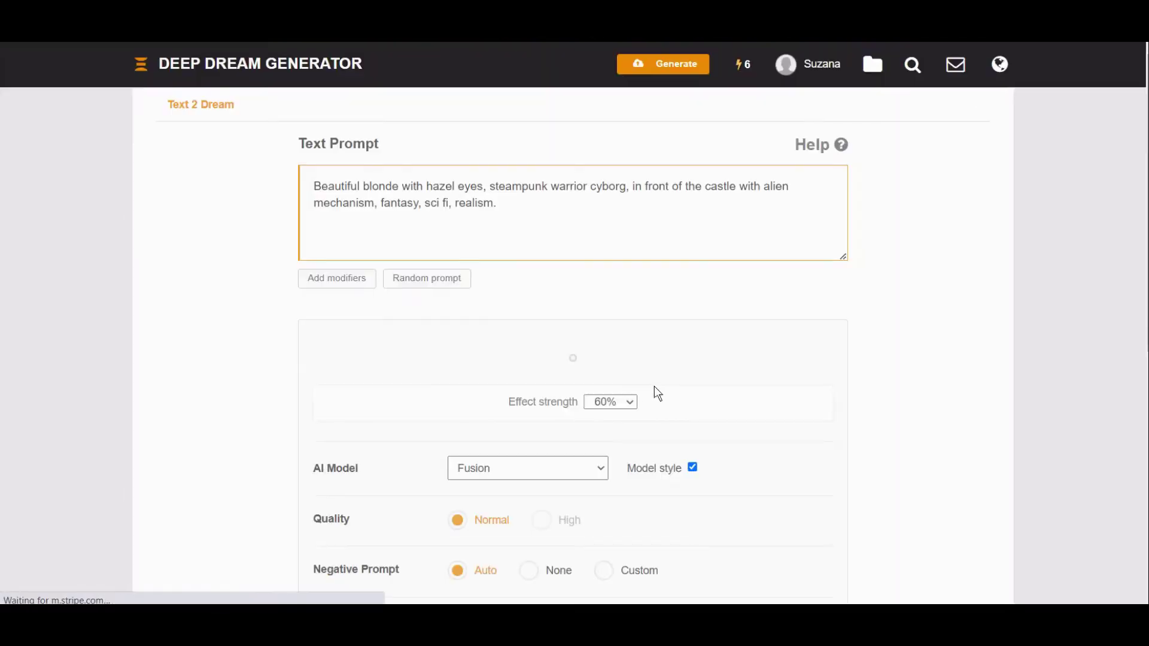
scroll(658, 395, "down", 3)
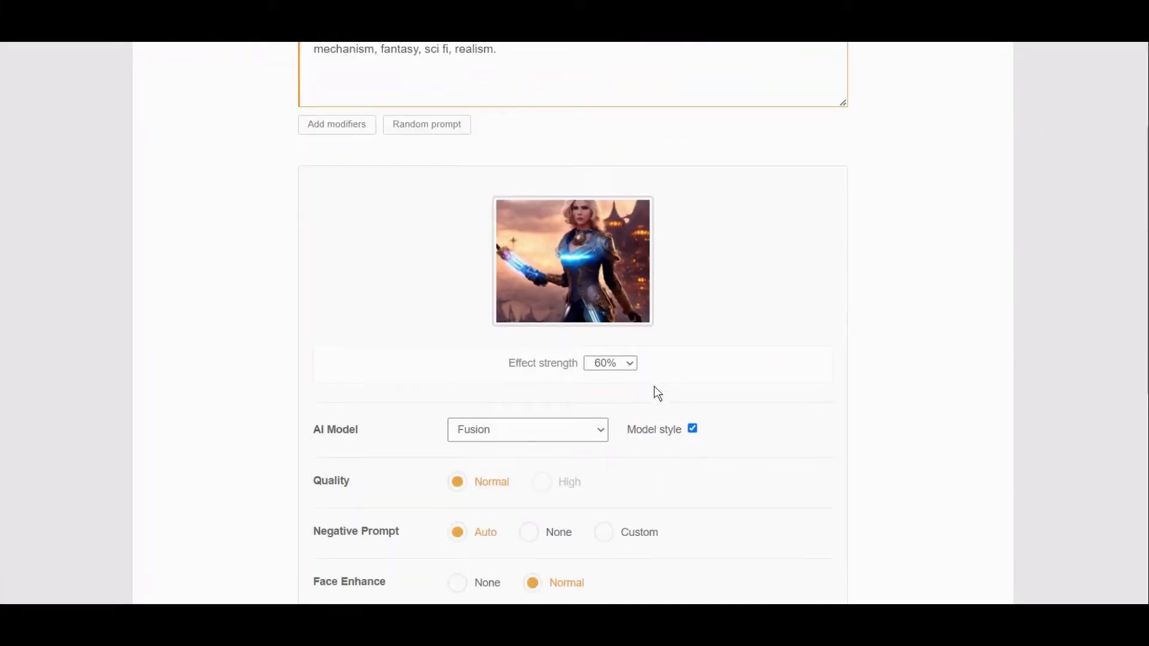
scroll(651, 398, "down", 4)
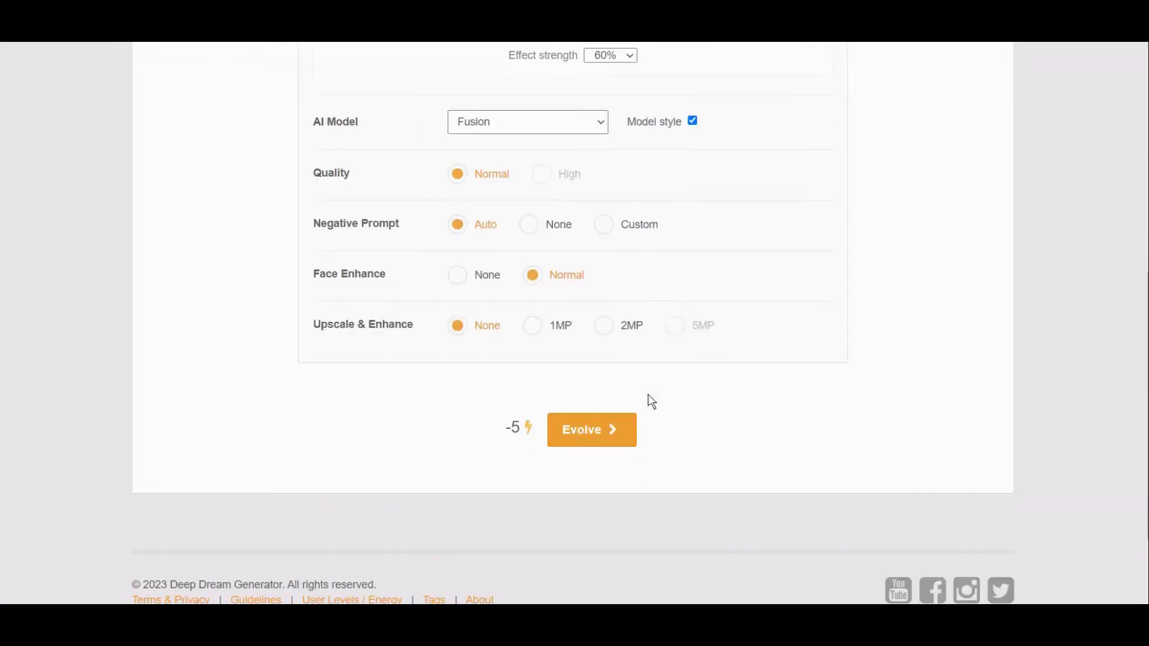
scroll(617, 353, "up", 3)
left_click(624, 267)
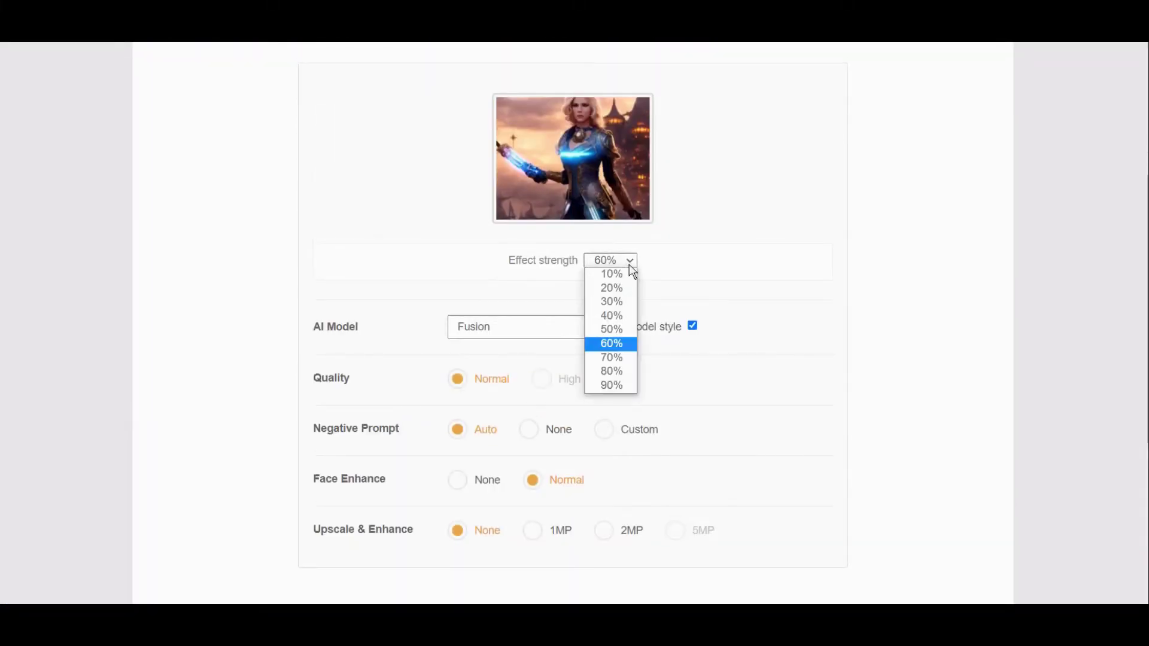
left_click(623, 384)
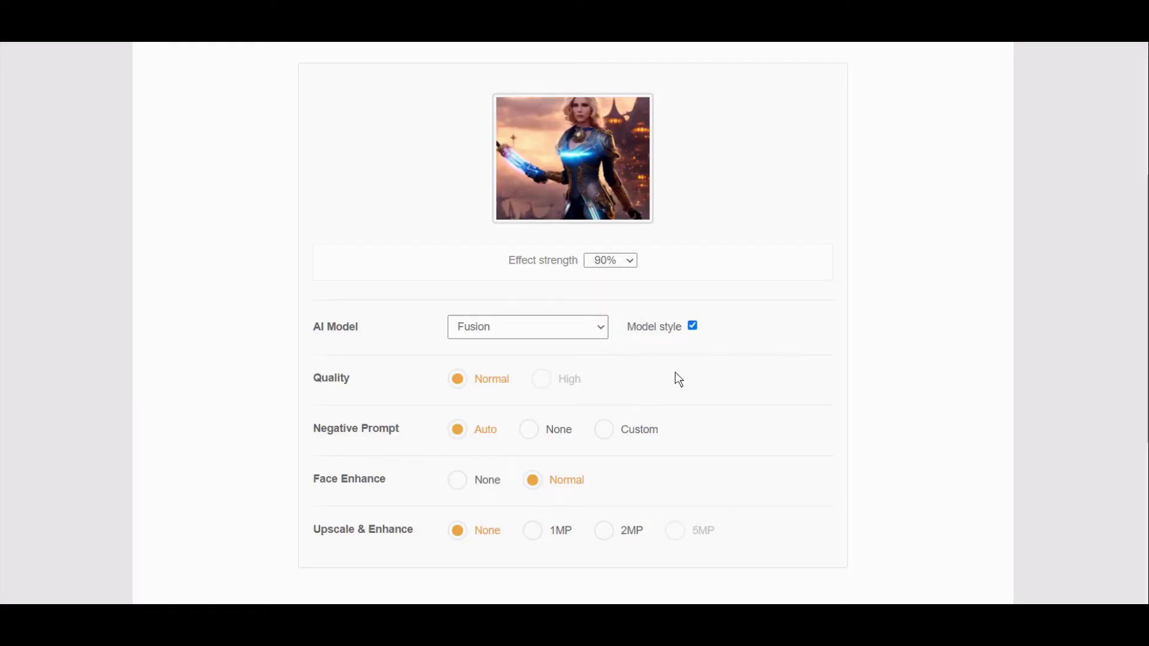
scroll(679, 379, "down", 3)
left_click(591, 432)
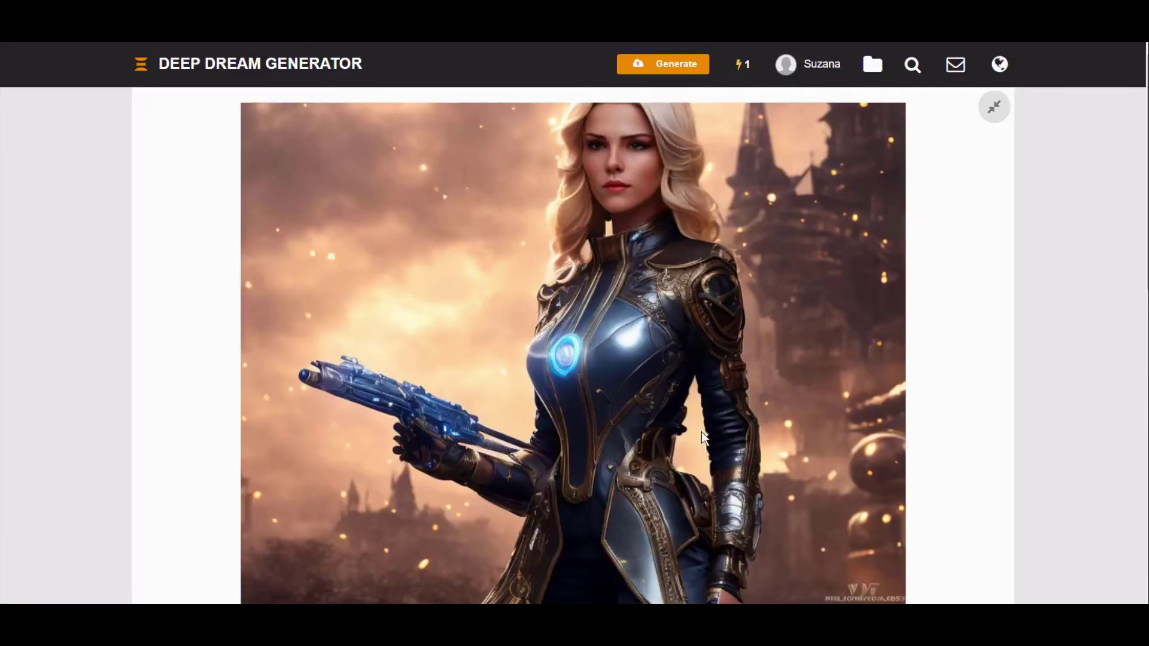
Step: Open the Step 2 evolution image in the full-screen view
scroll(673, 363, "down", 3)
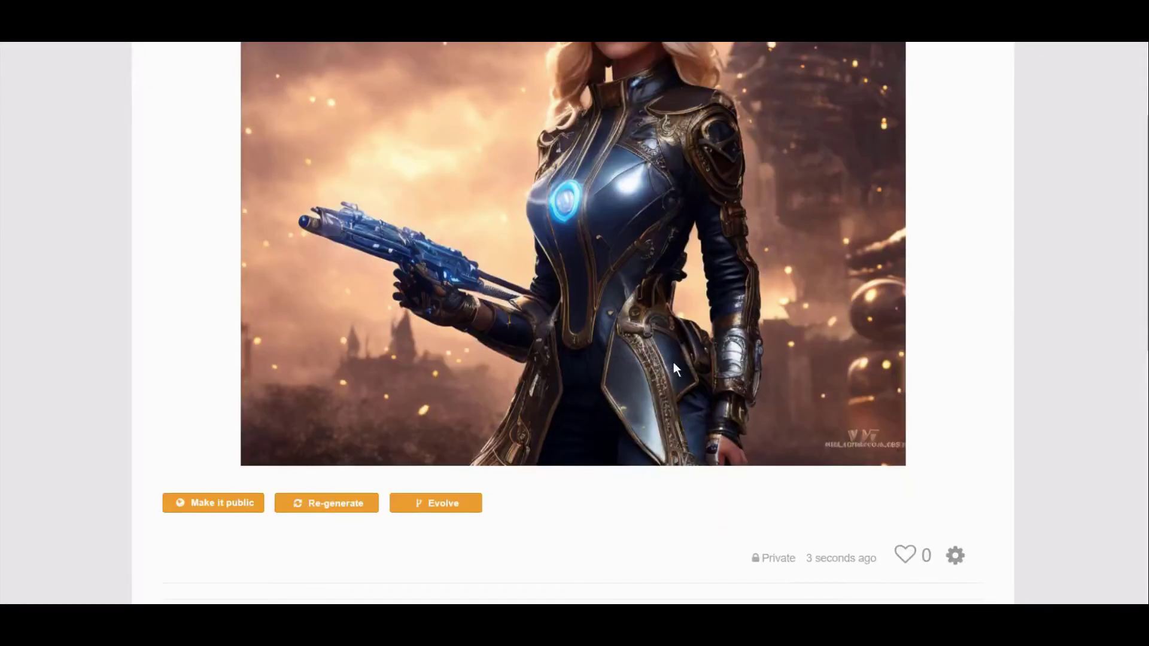
scroll(674, 370, "up", 3)
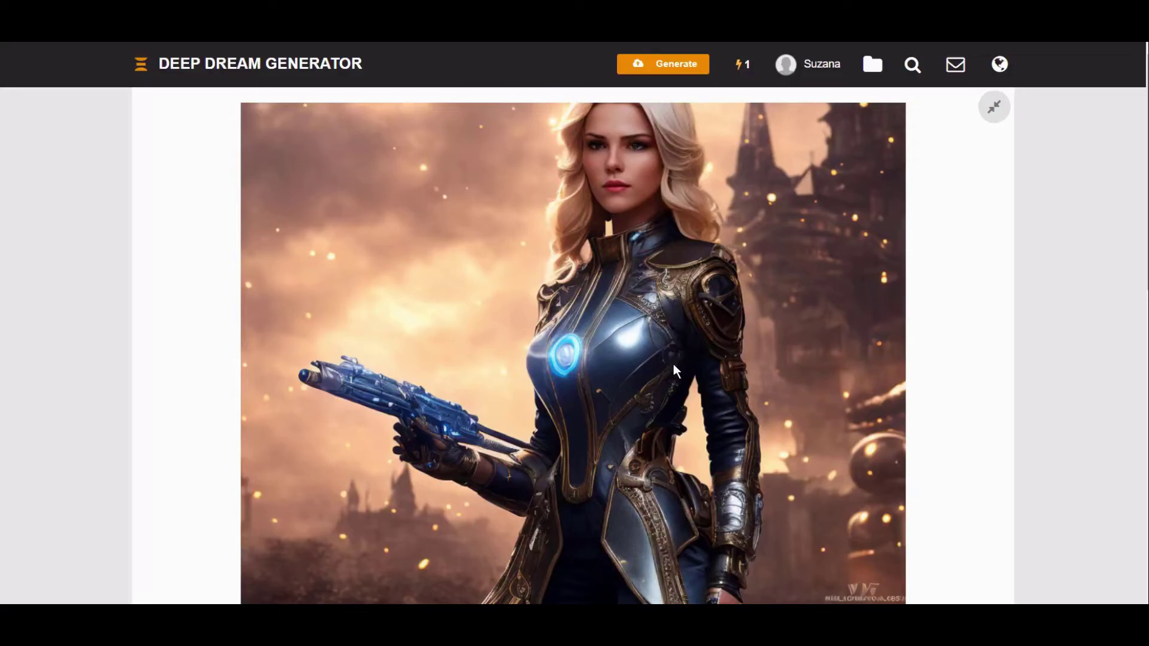
scroll(674, 365, "down", 7)
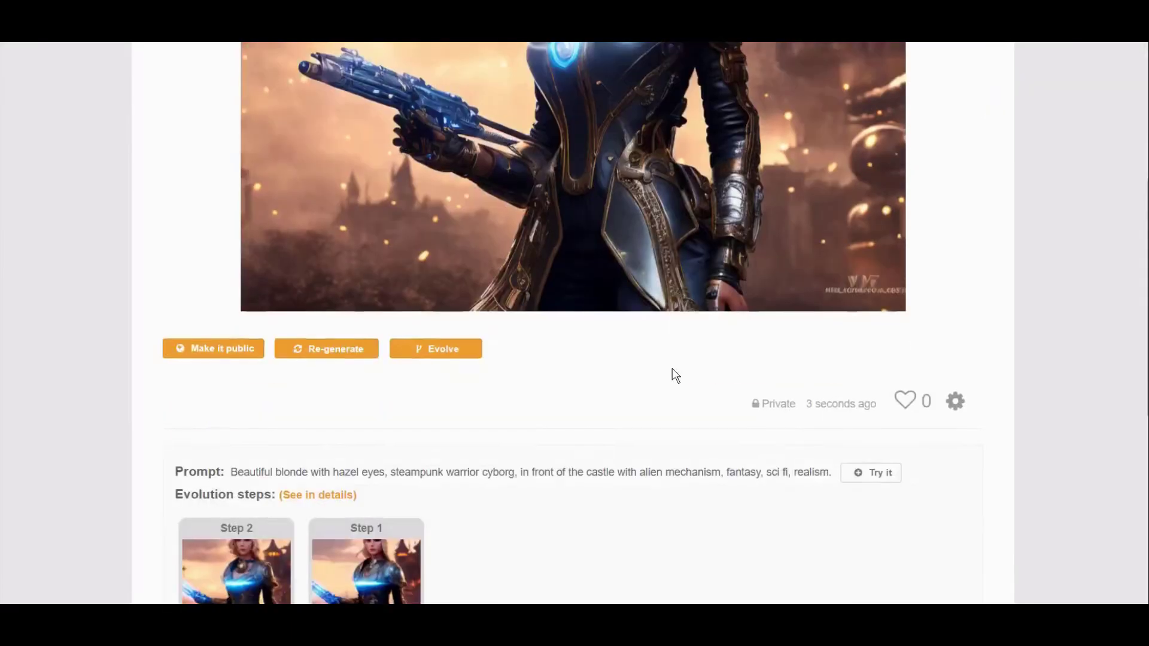
mouse_move(243, 519)
scroll(242, 520, "up", 1)
scroll(242, 520, "up", 1)
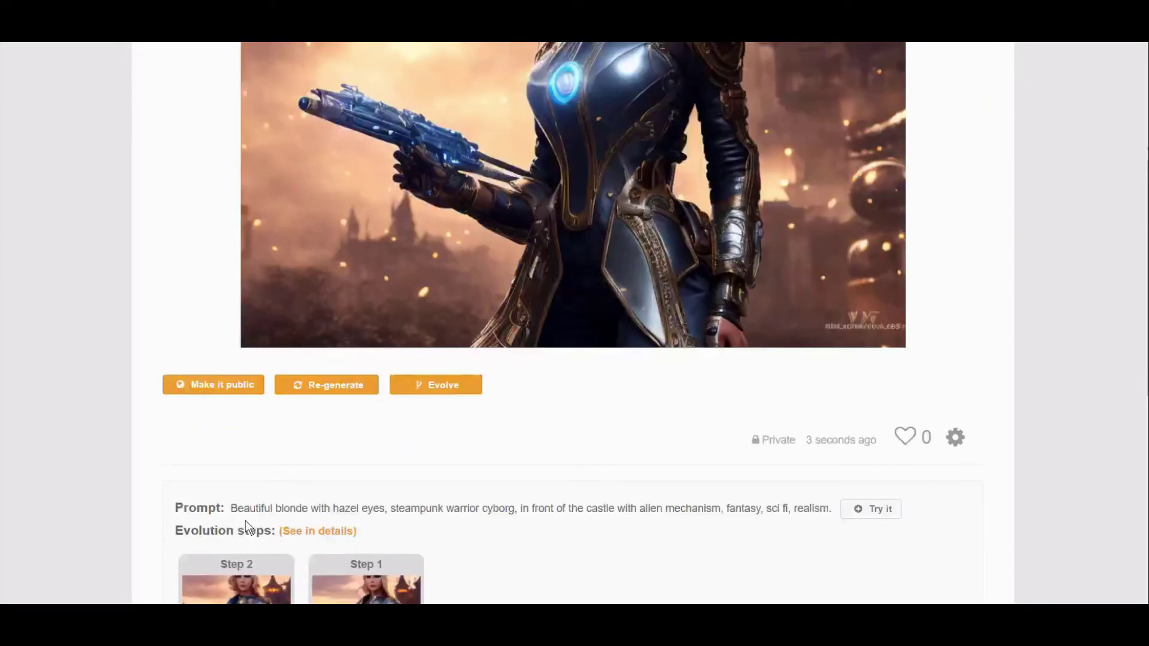
scroll(246, 469, "down", 2)
left_click(304, 476)
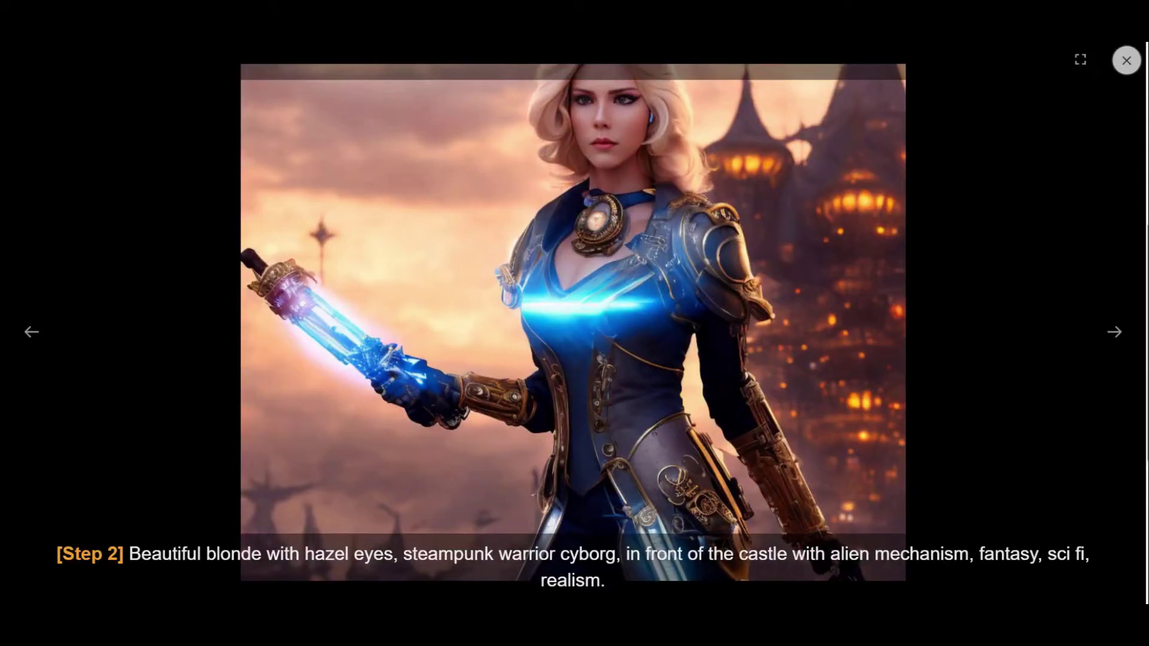
Step: Flip back and forth between Step 1 and Step 2, then close the full-screen view
left_click(1108, 328)
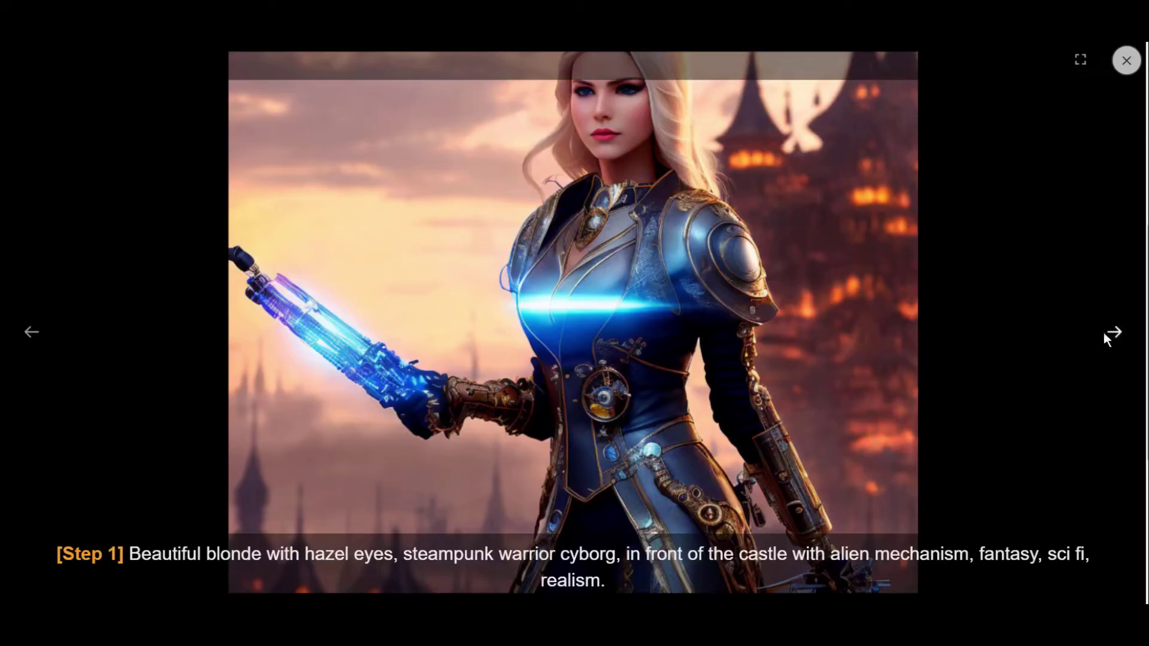
left_click(1114, 333)
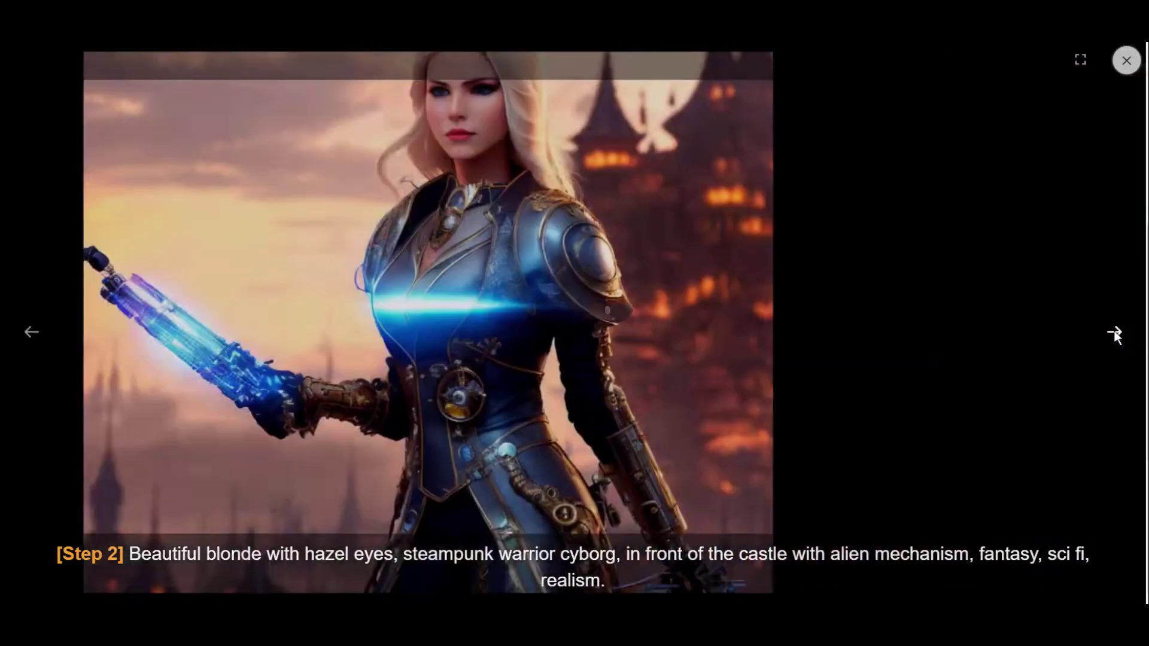
left_click(1114, 333)
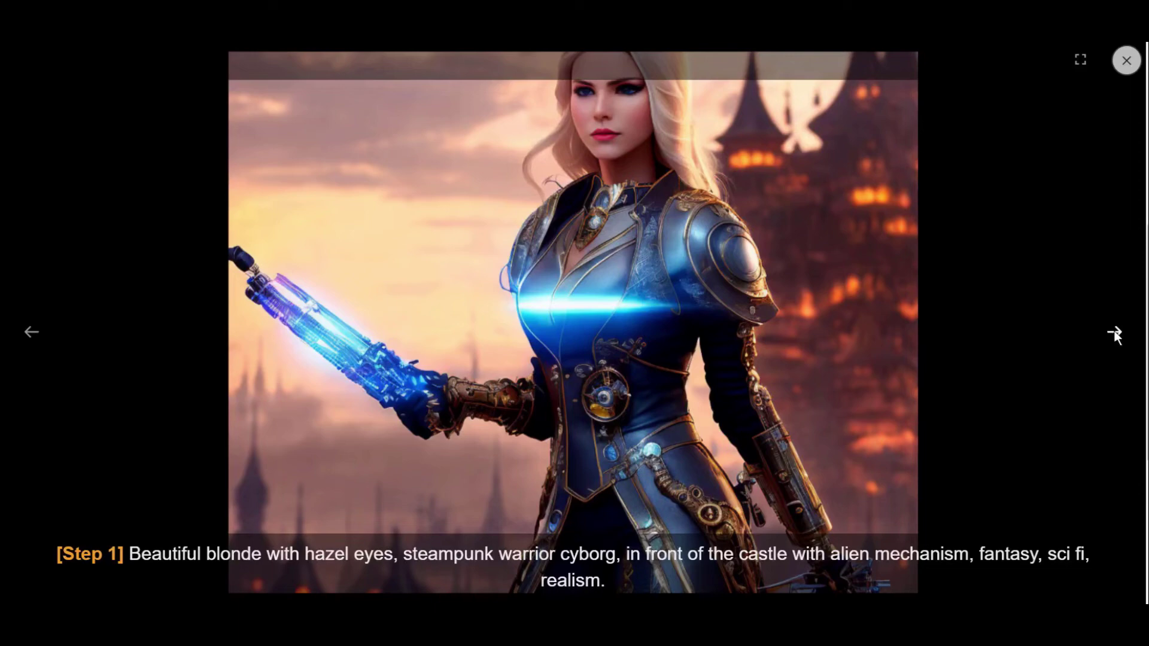
left_click(1115, 332)
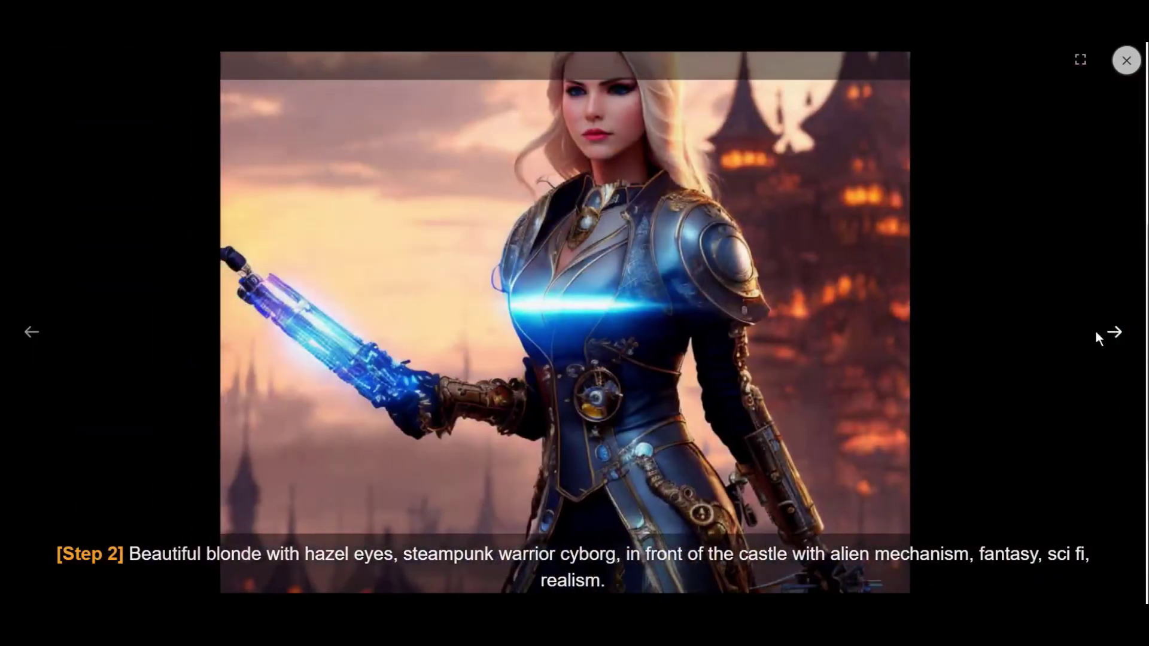
left_click(1097, 330)
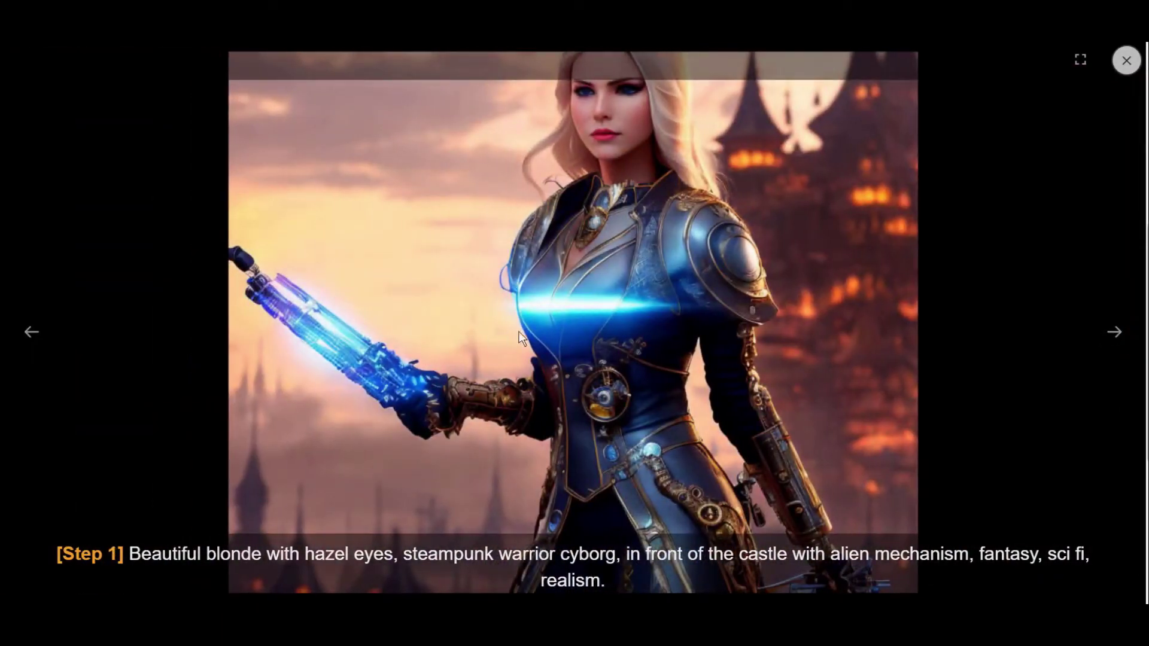
left_click(42, 342)
left_click(1127, 60)
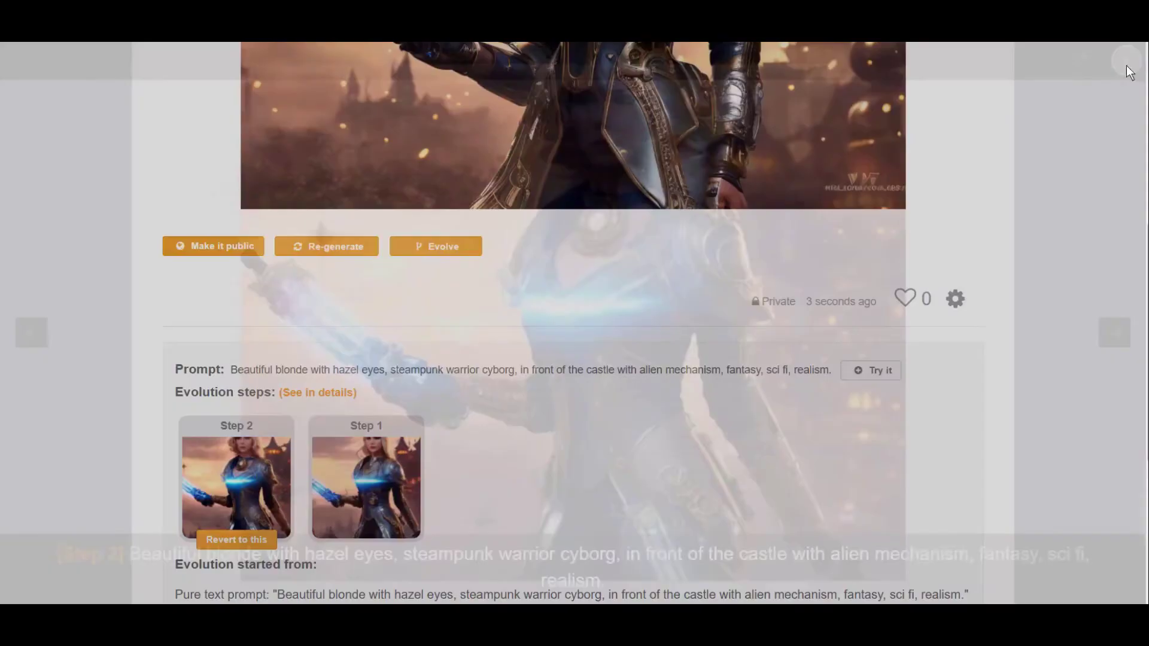
scroll(749, 268, "up", 5)
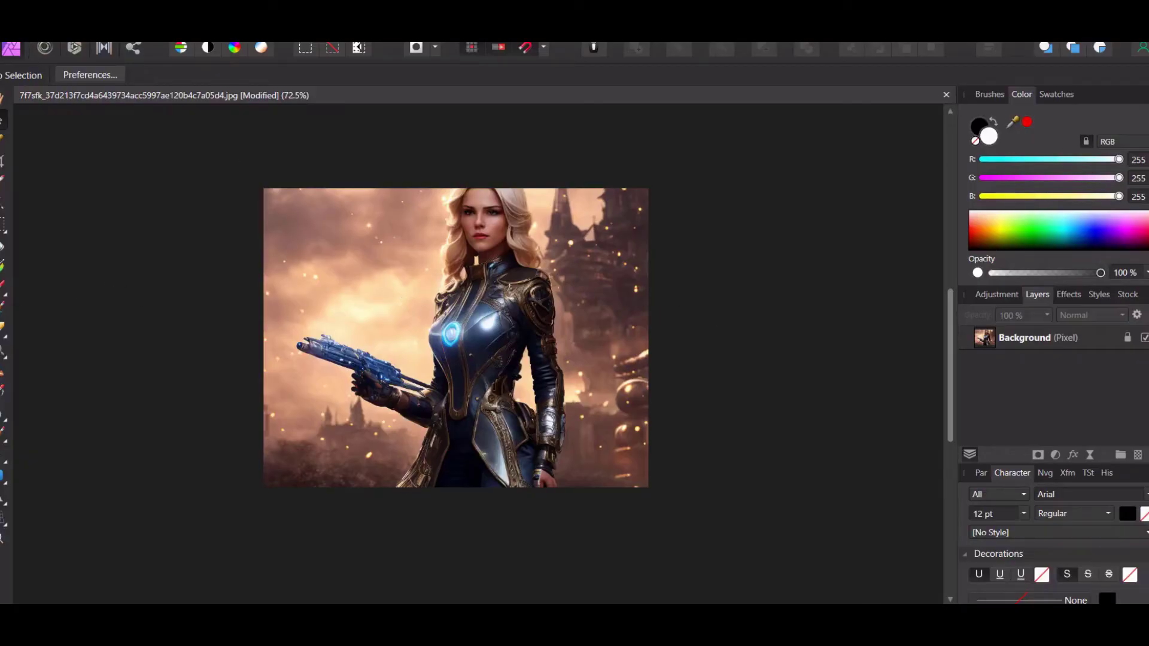
Step: Create a new 1920×1080 px document with a transparent background
key("alt+f")
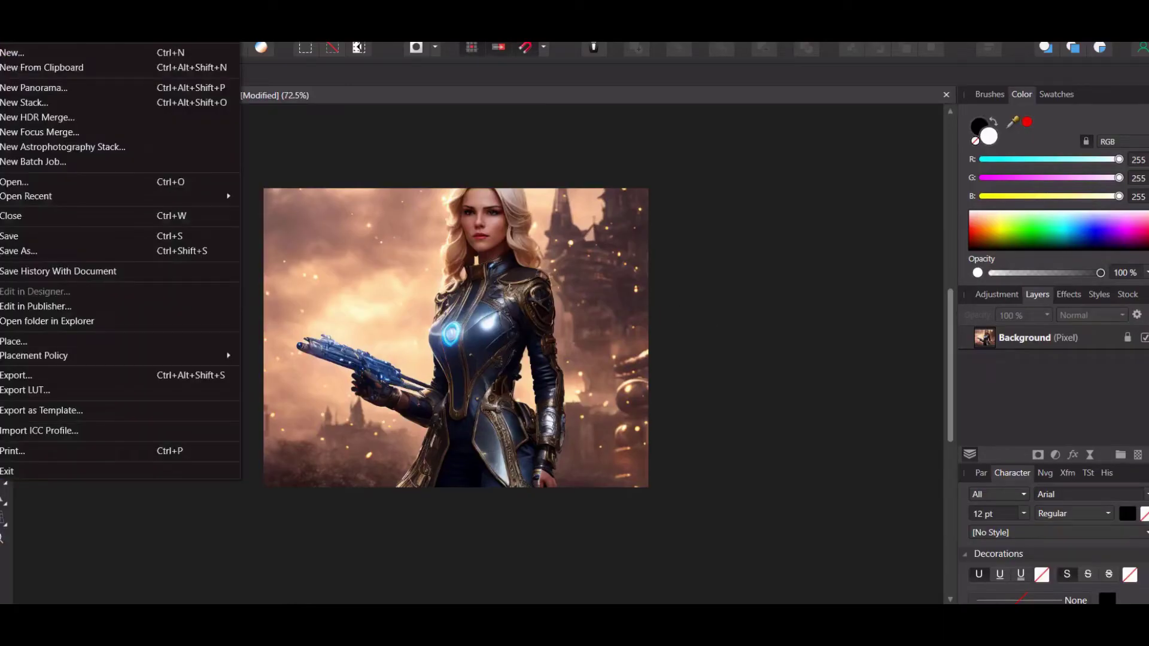
left_click(30, 49)
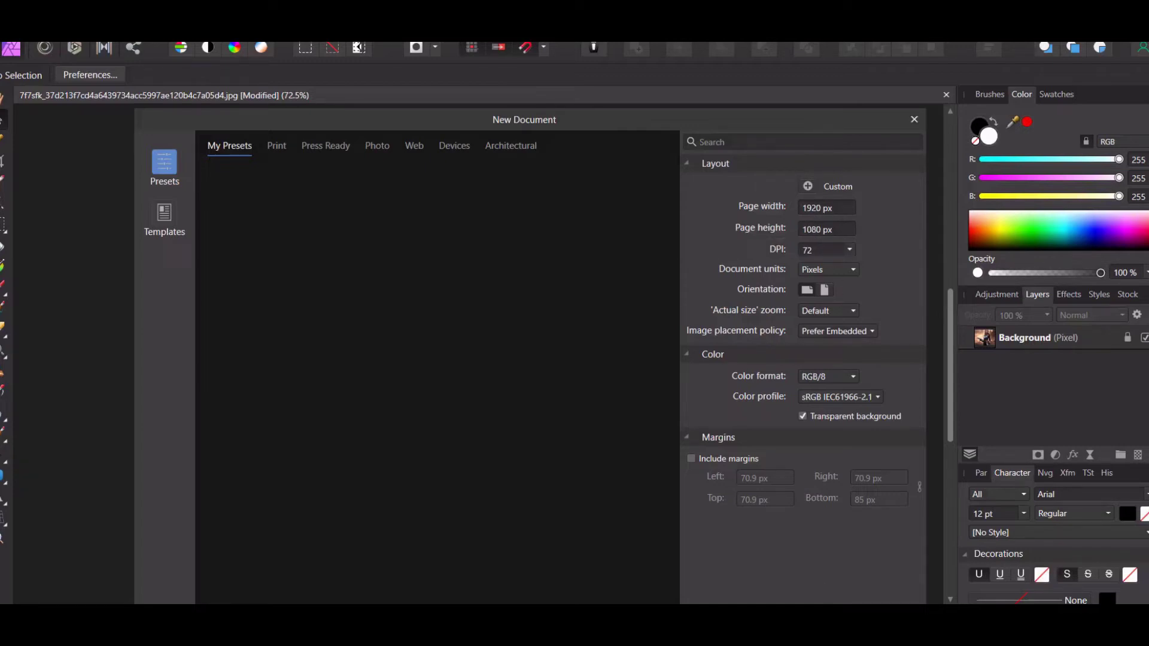
key("Return")
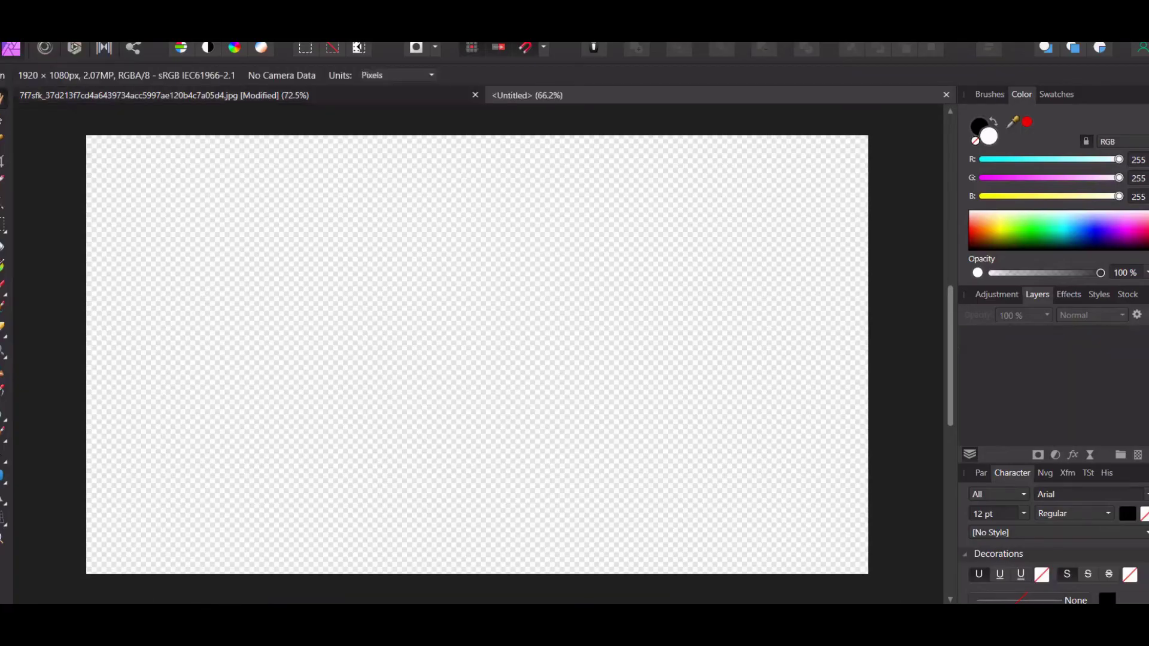
Step: Copy the warrior image layer from the JPG and paste it into the untitled document
left_click(317, 98)
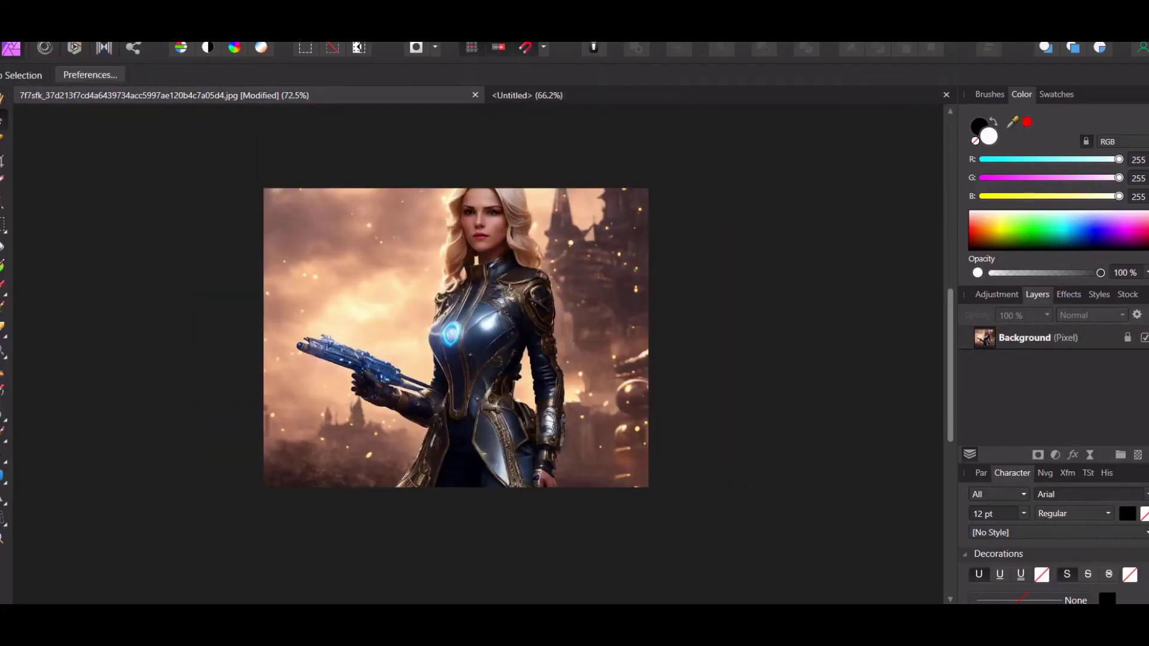
left_click(36, 37)
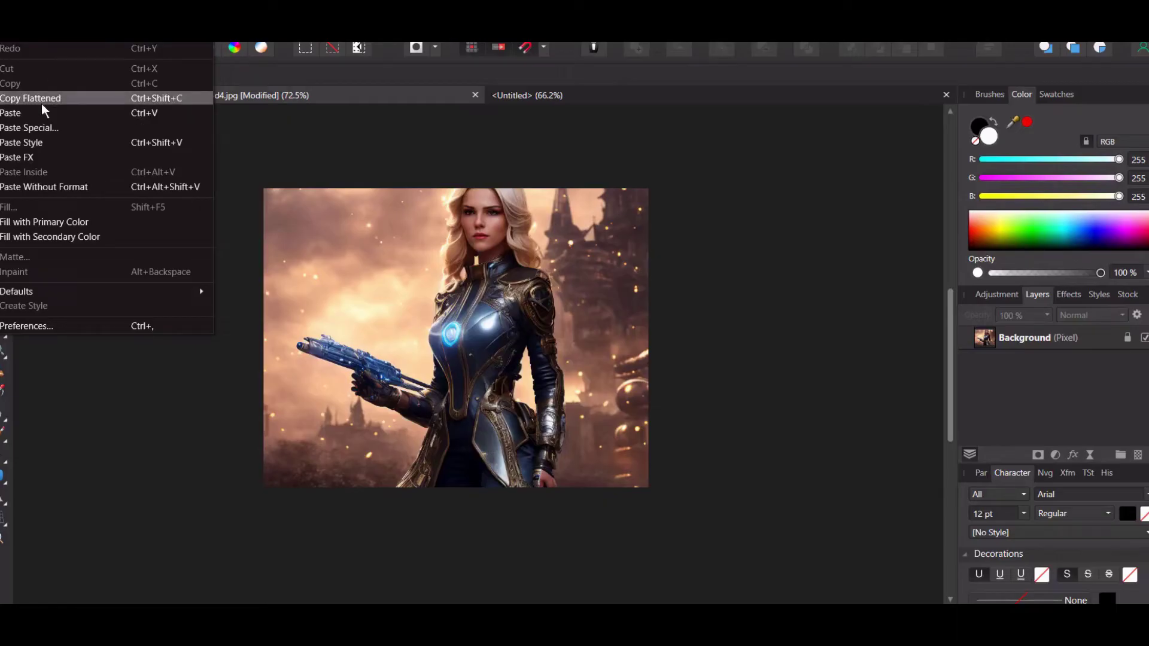
left_click(309, 220)
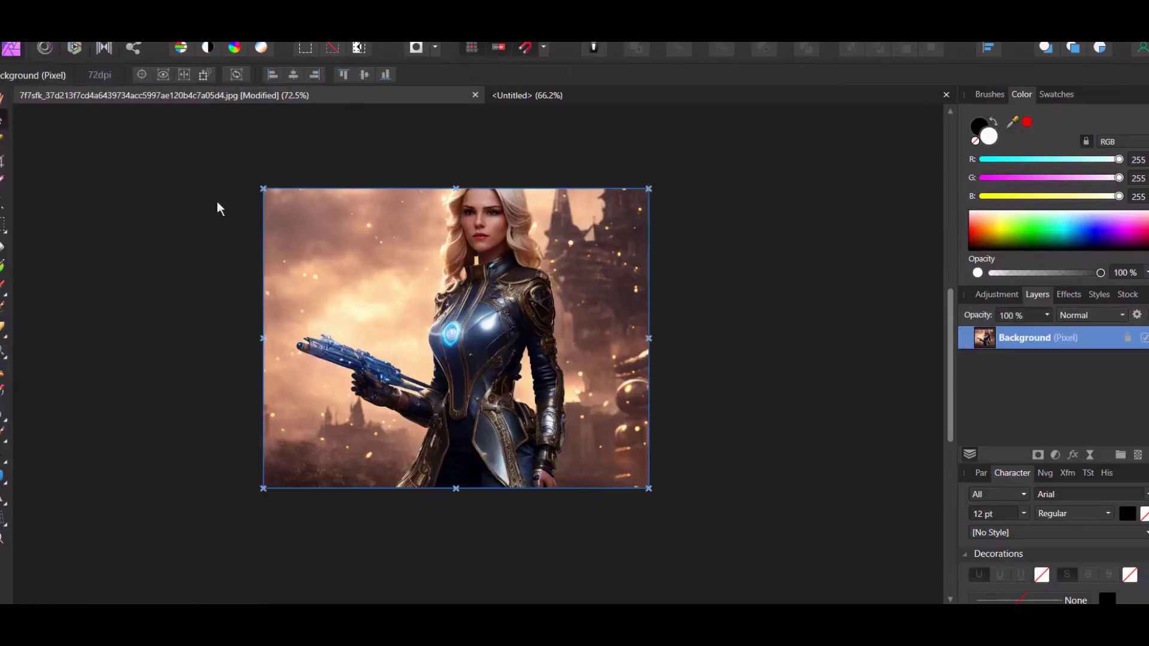
left_click(36, 37)
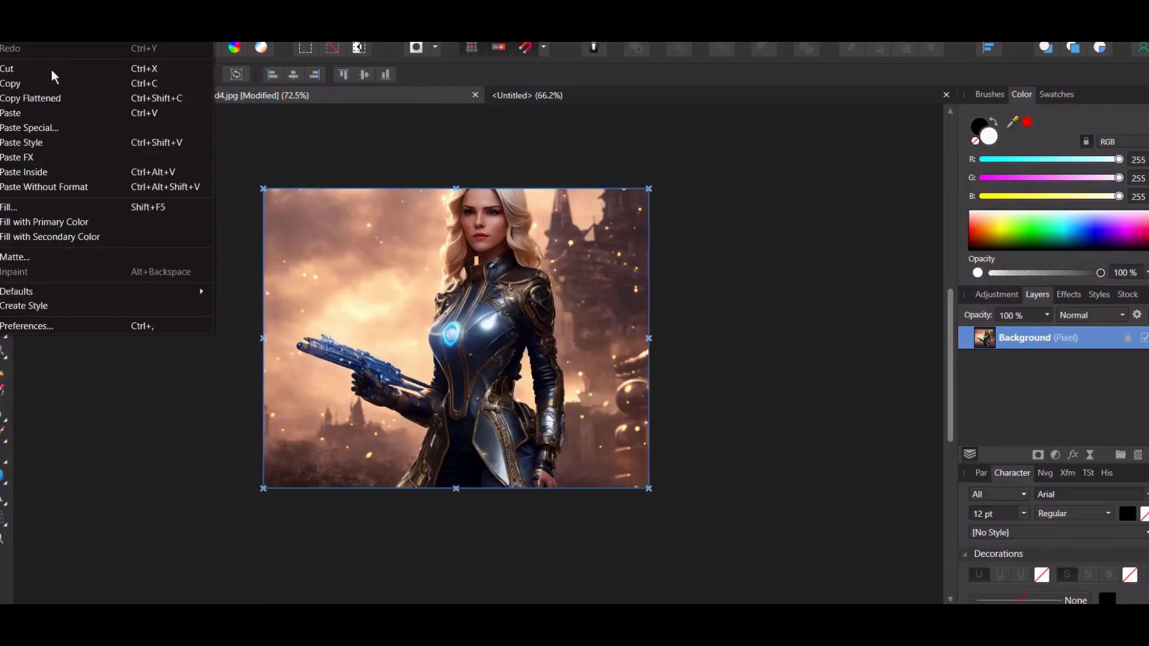
left_click(49, 94)
left_click(609, 99)
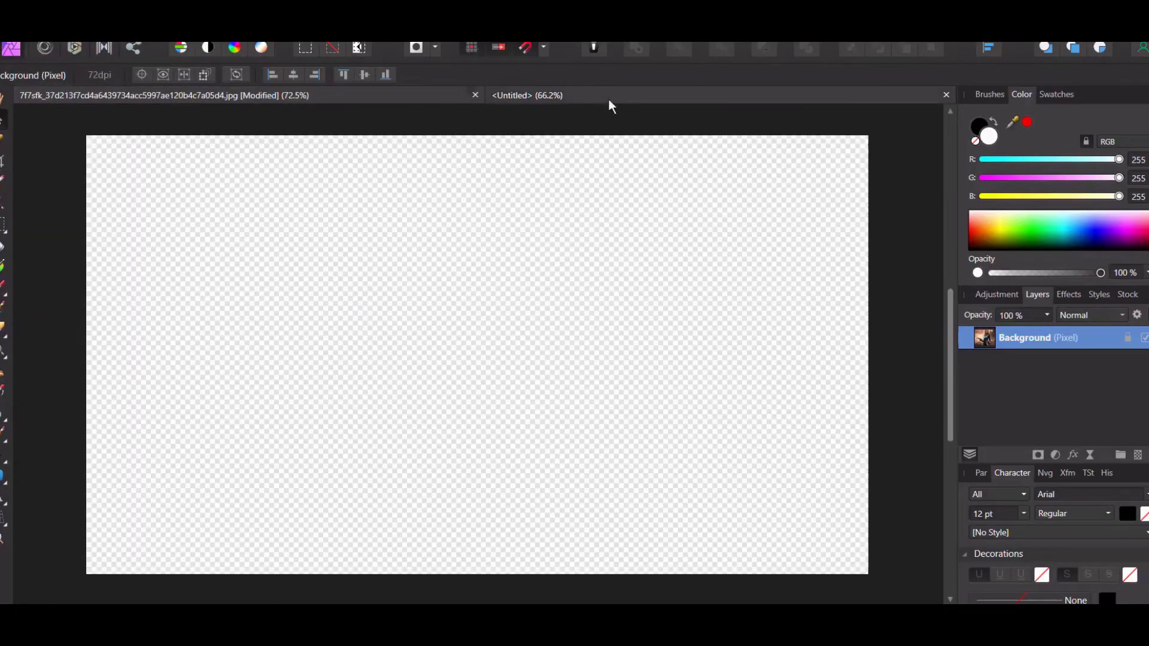
left_click(36, 38)
left_click(36, 111)
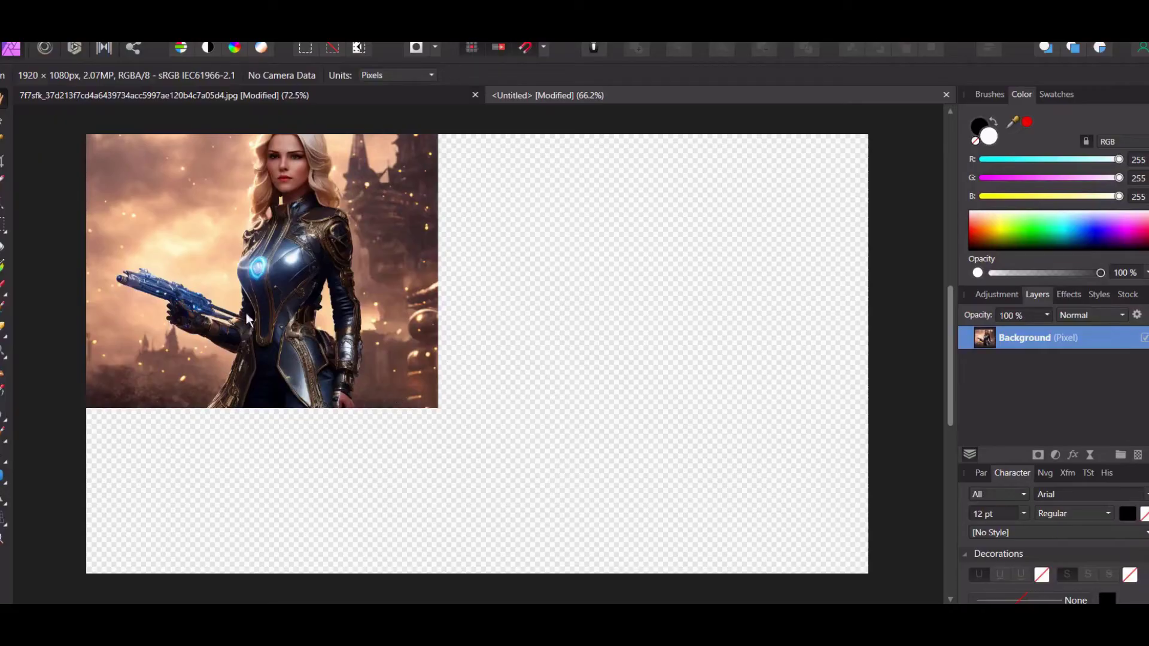
Step: Select the pasted layer in the untitled document, then return to the warrior JPG
left_click(327, 97)
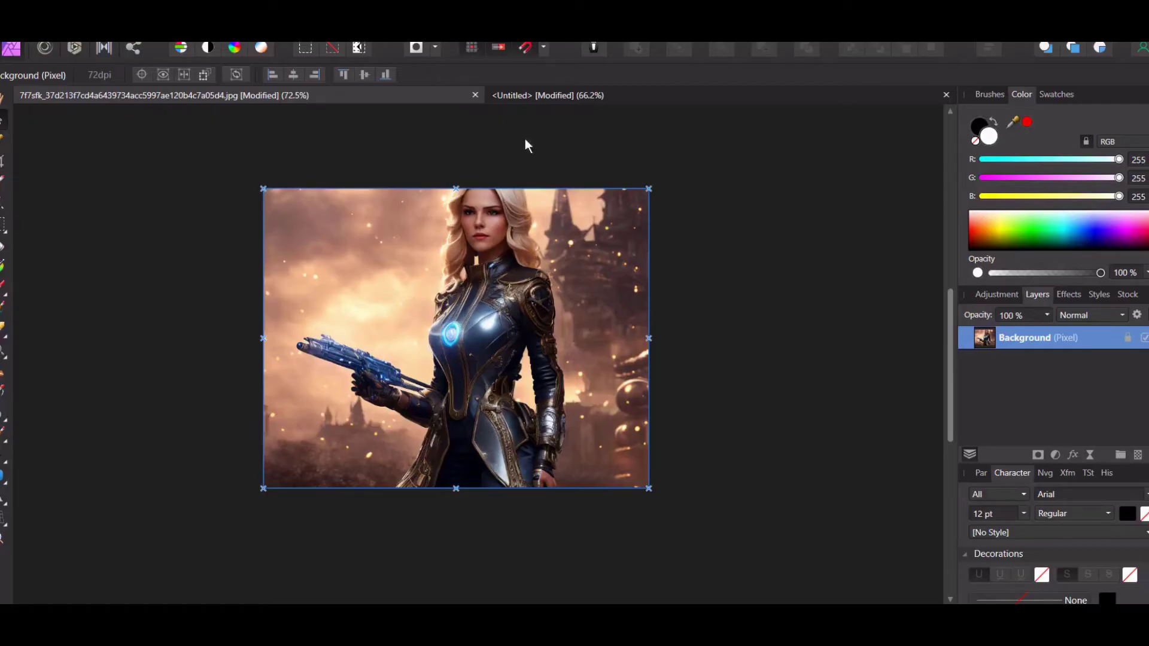
left_click(549, 97)
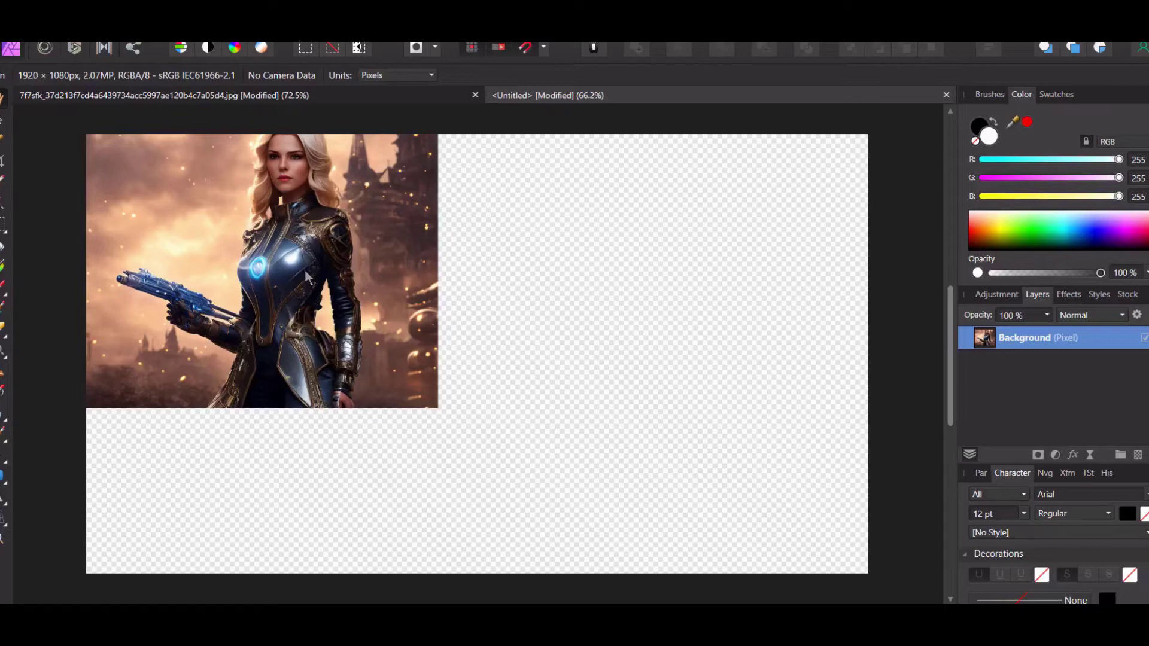
left_click(225, 236)
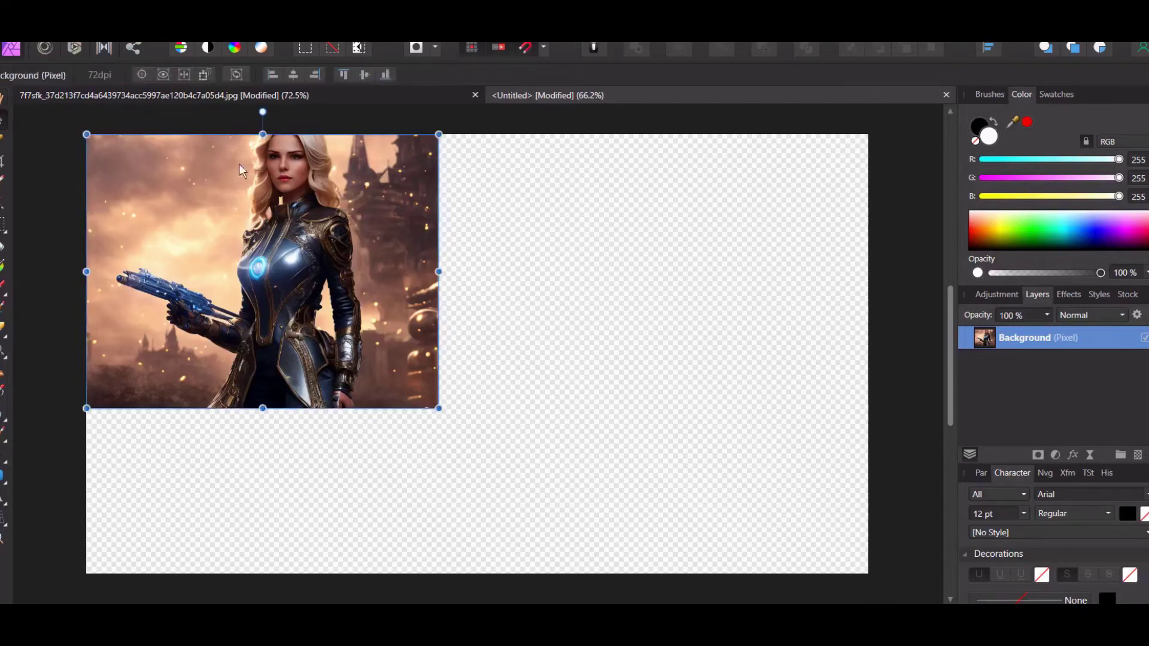
left_click(315, 96)
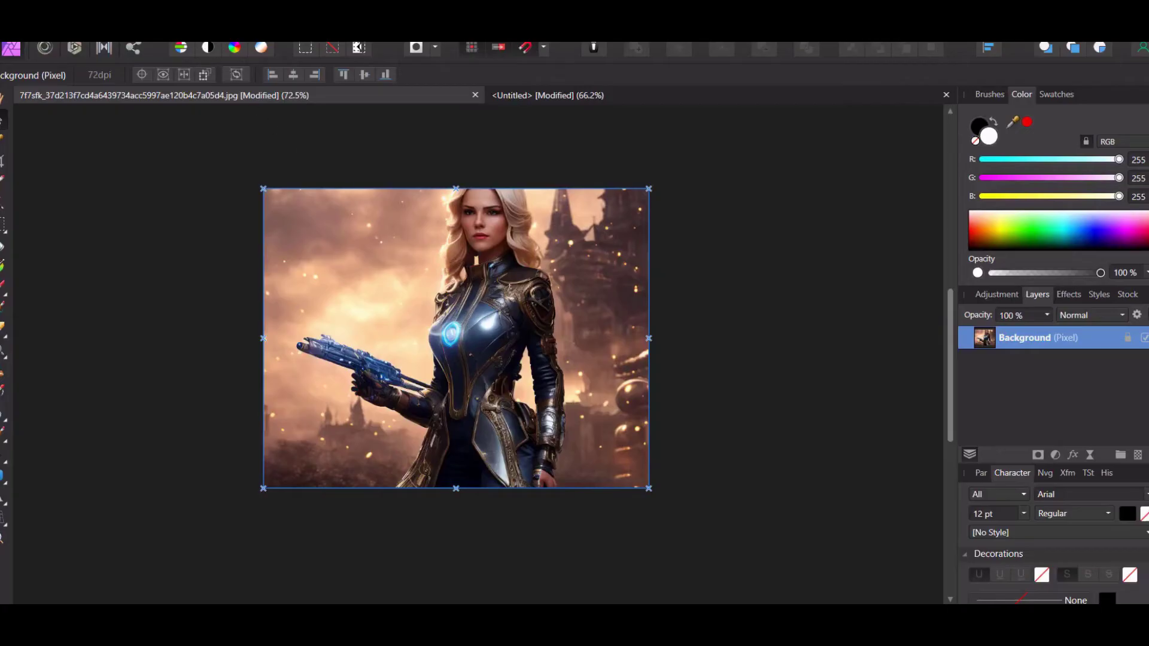
key("alt+d")
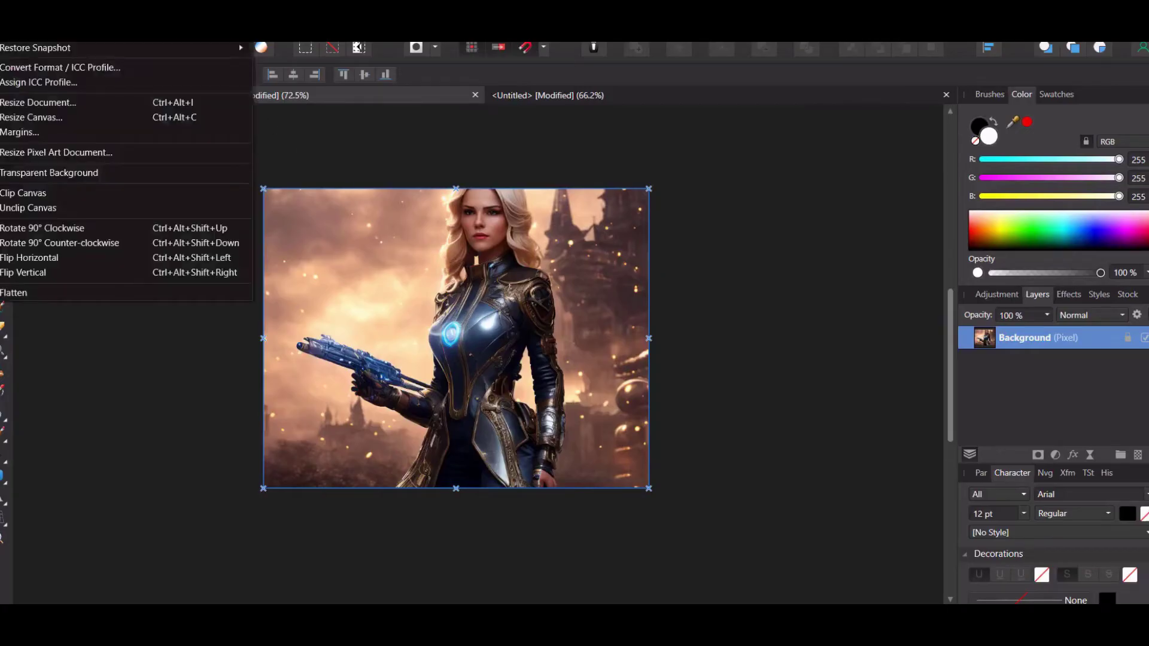
left_click(70, 102)
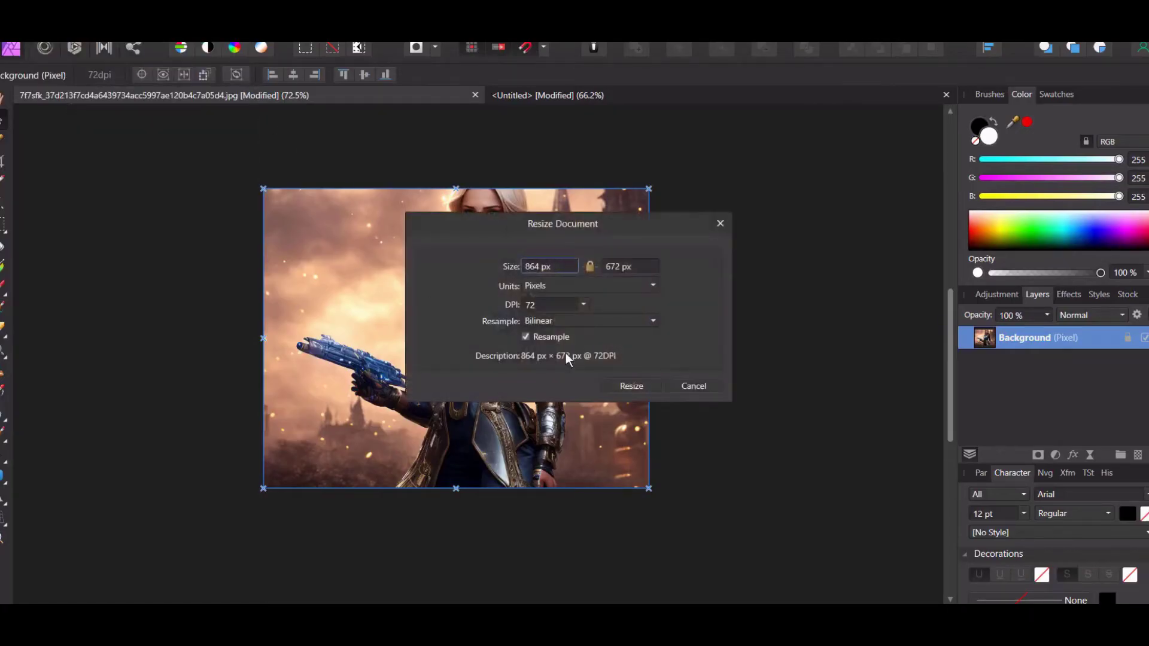
left_click_drag(638, 234, 849, 195)
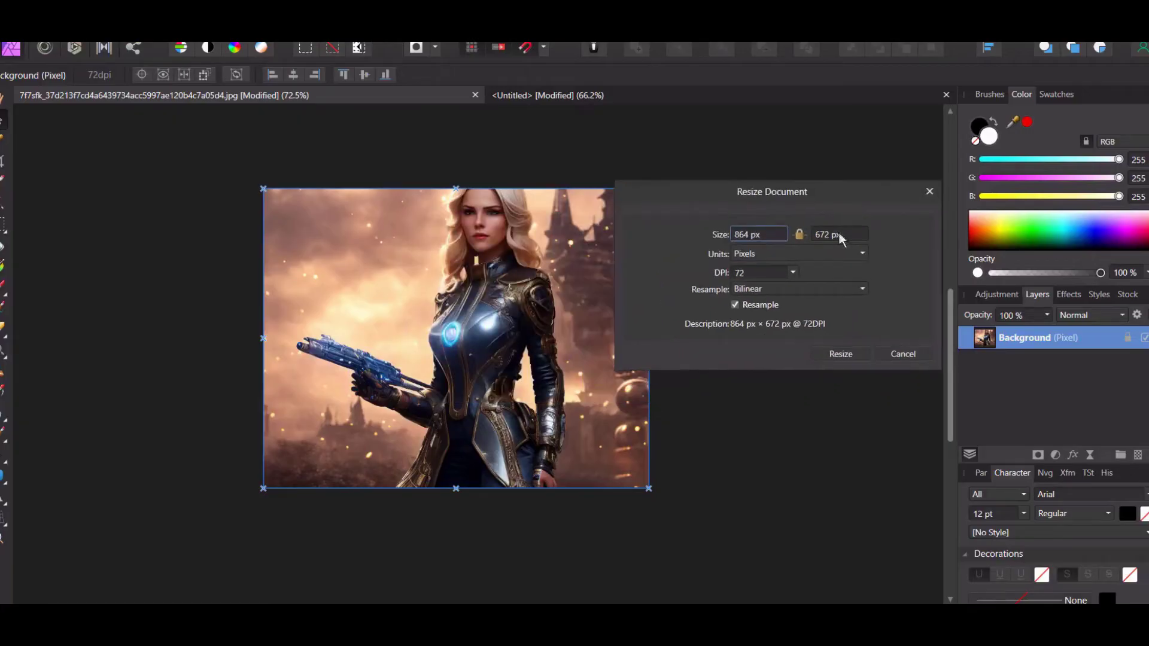
left_click(735, 305)
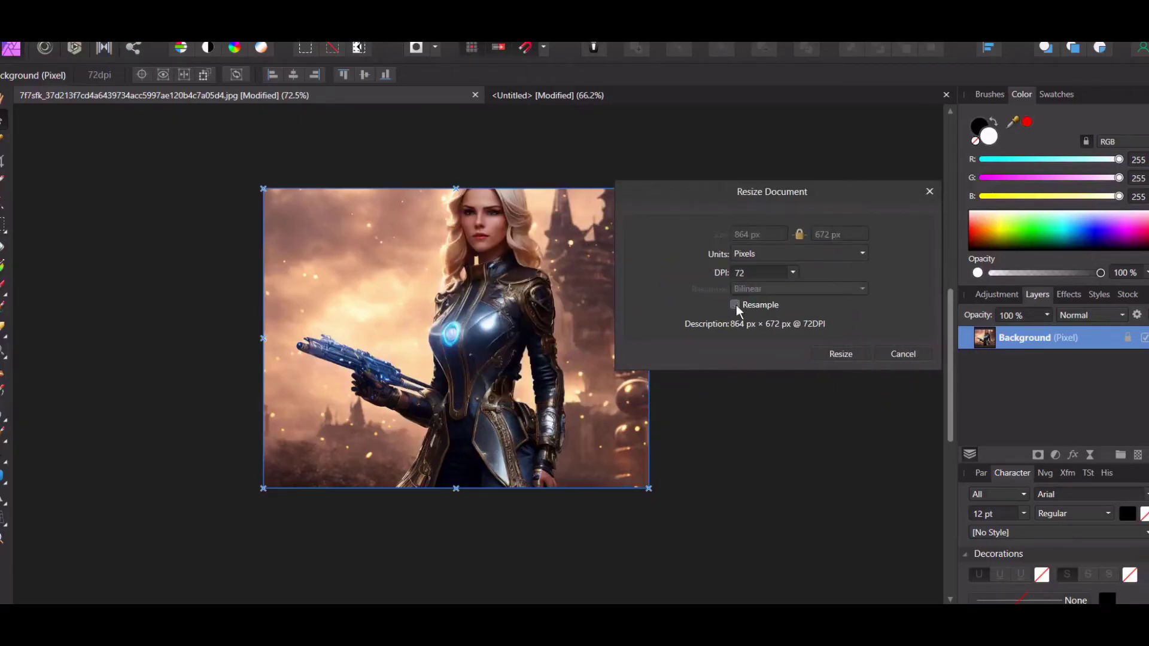
left_click(794, 272)
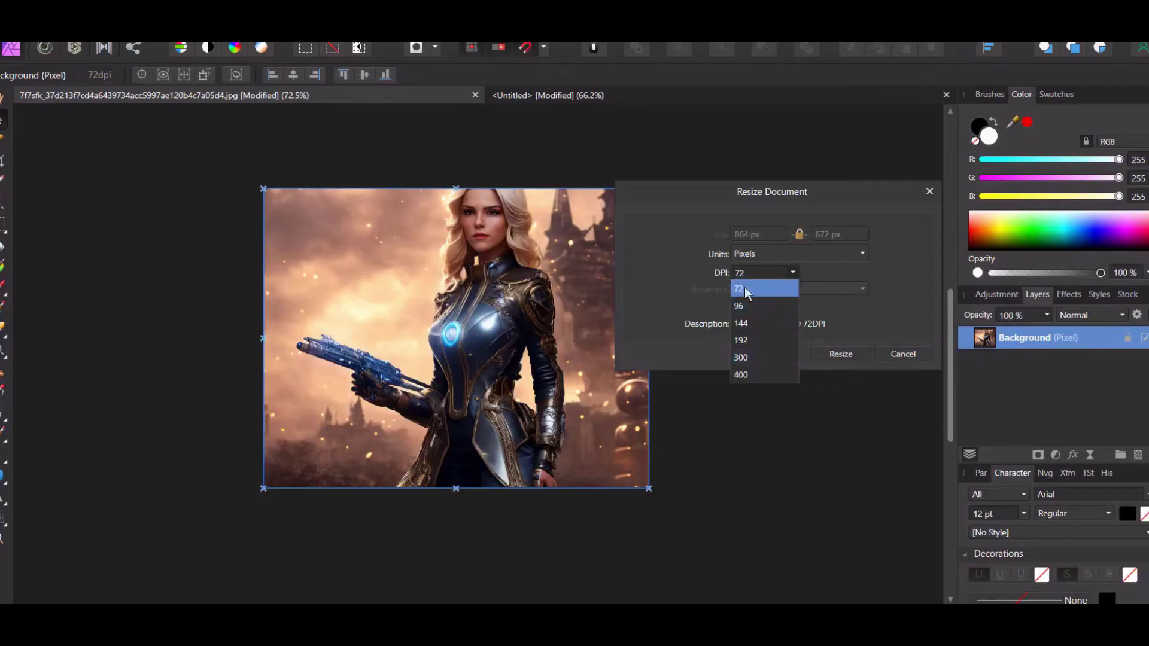
left_click(788, 287)
left_click(737, 304)
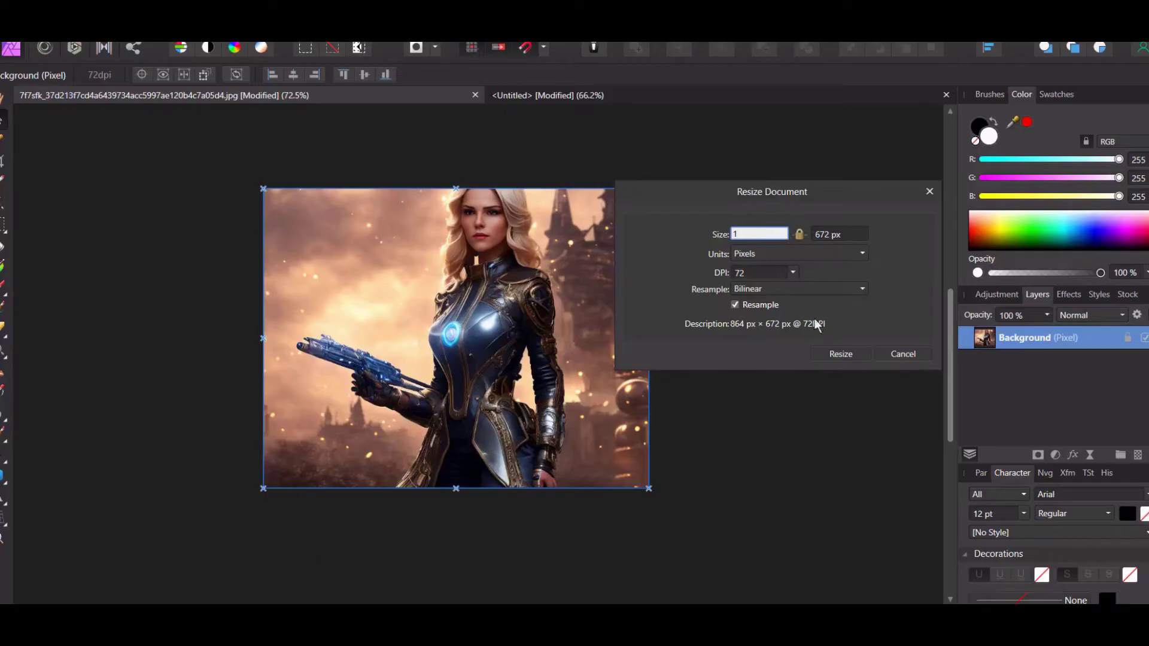
left_click(904, 355)
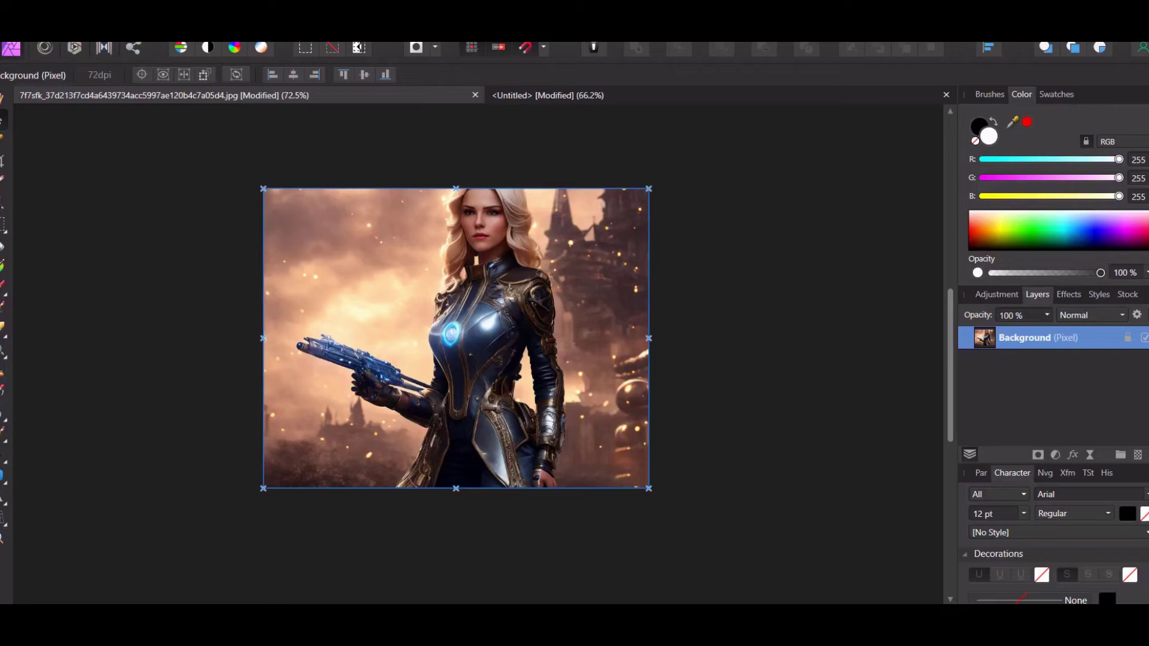
left_click(36, 30)
left_click(47, 88)
Step: Paste the warrior image, scale it to the full 1080 px height, and align it flush right
left_click(603, 99)
key("ctrl+v")
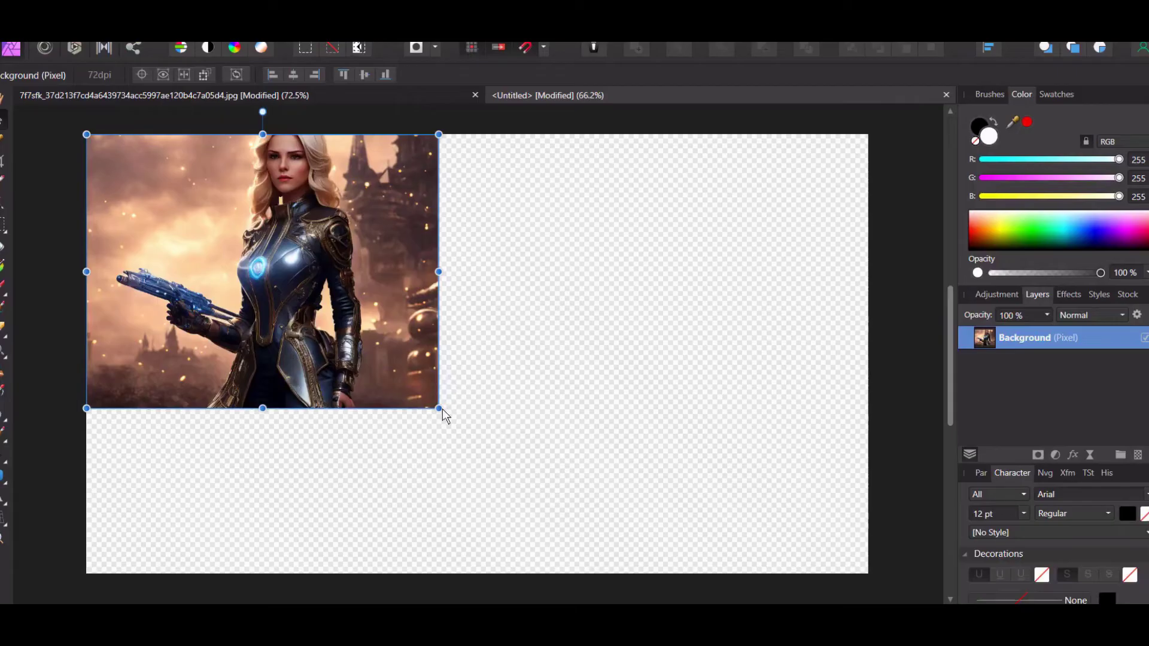
left_click_drag(443, 410, 660, 577)
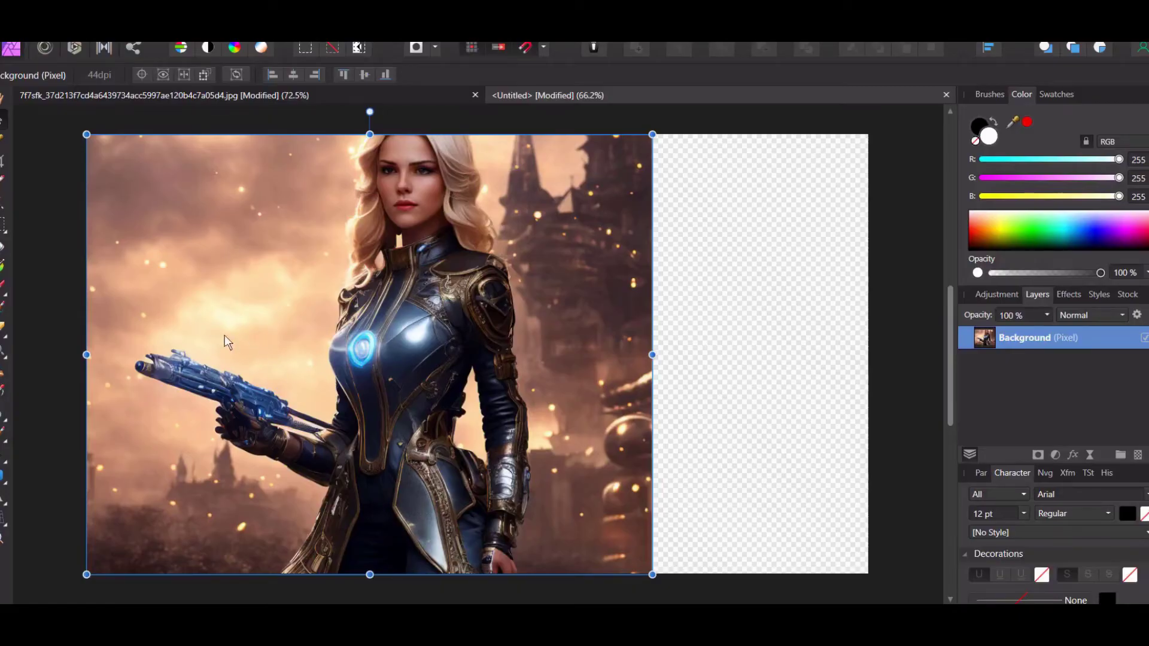
left_click_drag(219, 338, 429, 342)
left_click(890, 323)
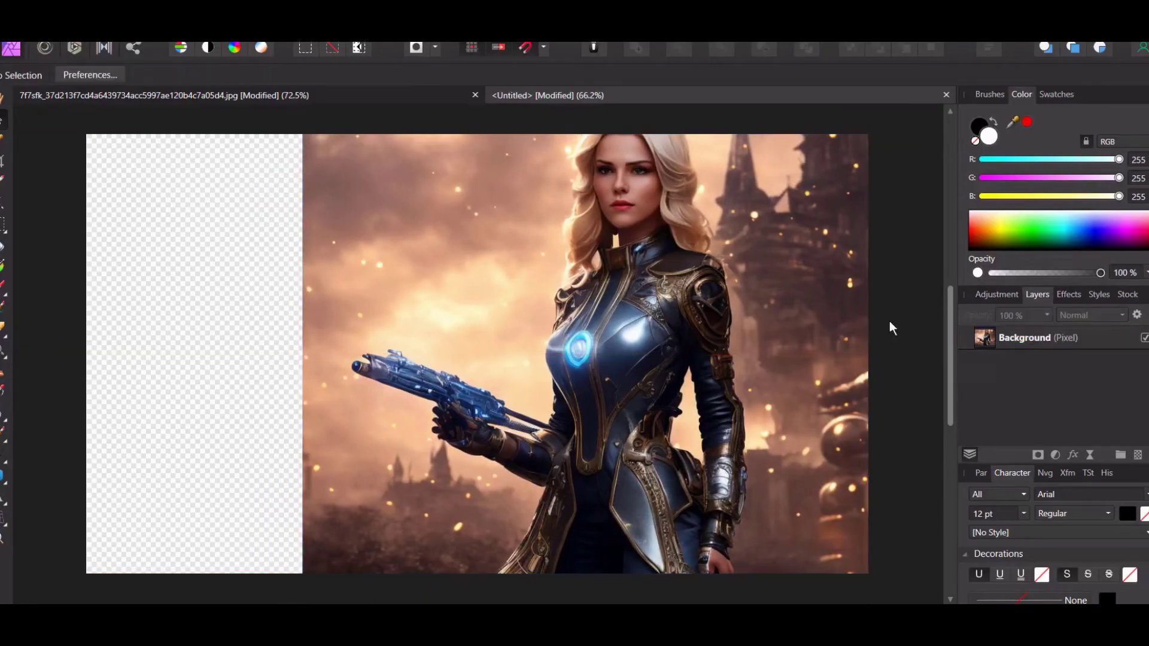
left_click(1105, 341)
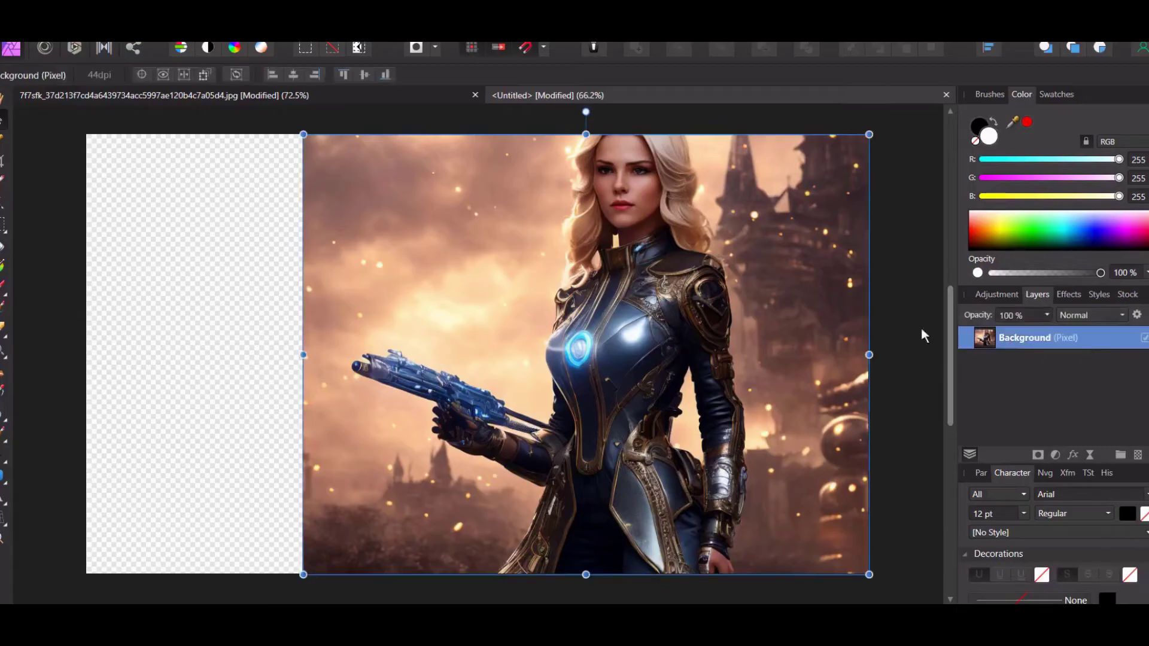
Step: Marquee-select the transparent left strip and fill it using Edit > Inpaint
left_click(2, 227)
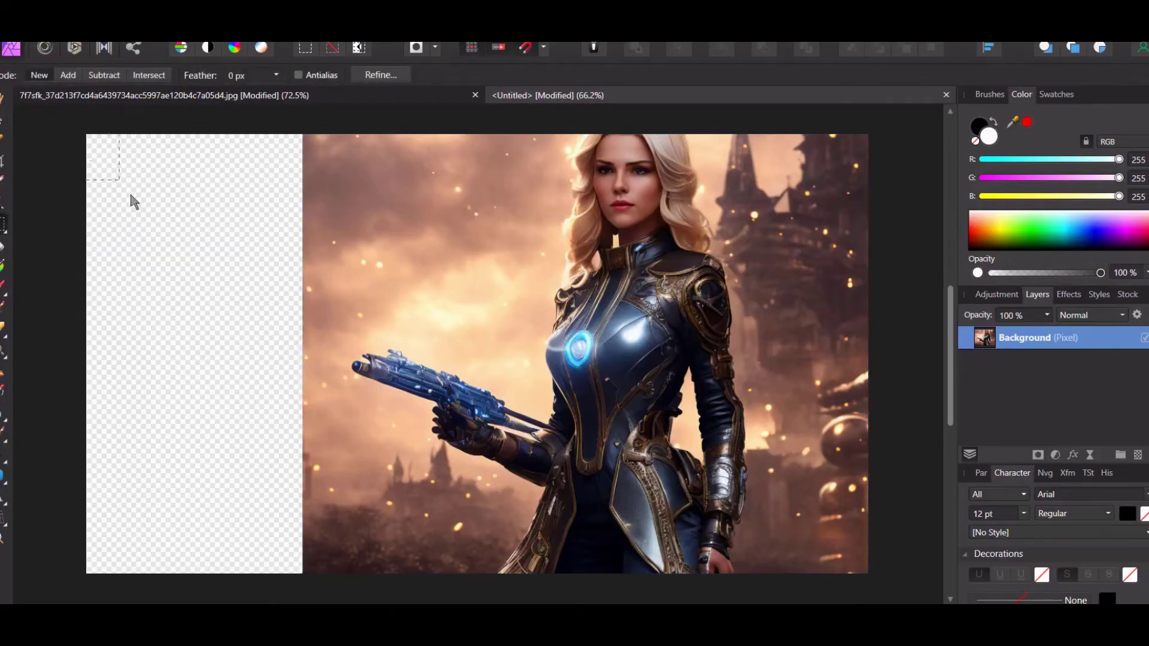
left_click_drag(303, 129, 317, 577)
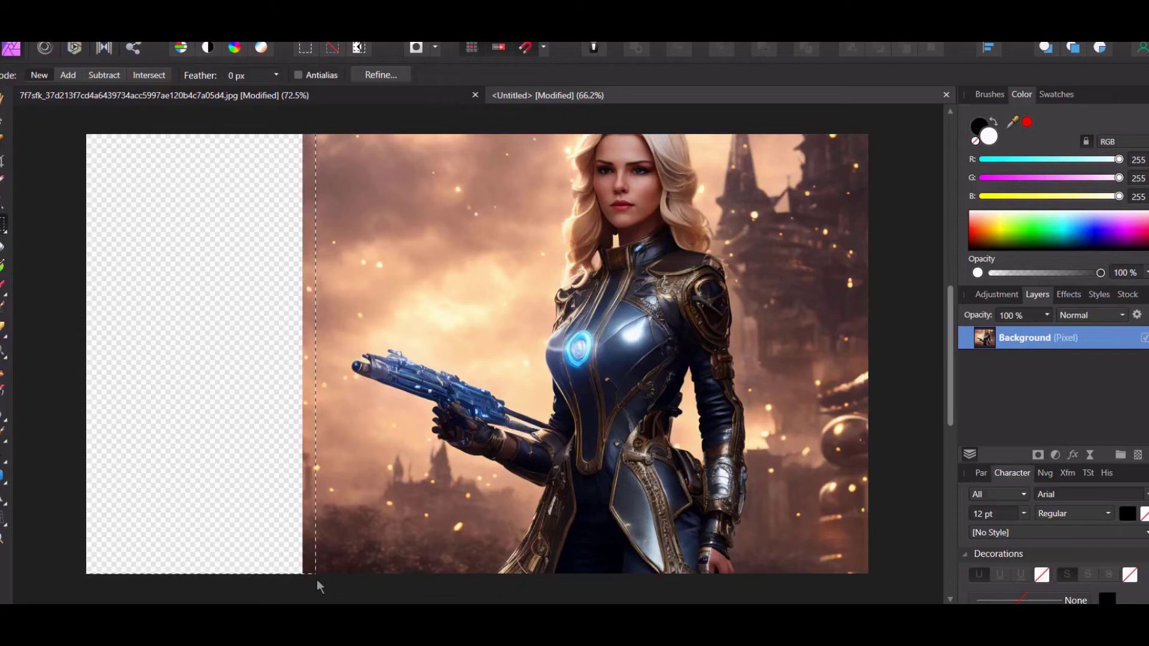
scroll(317, 584, "down", 1)
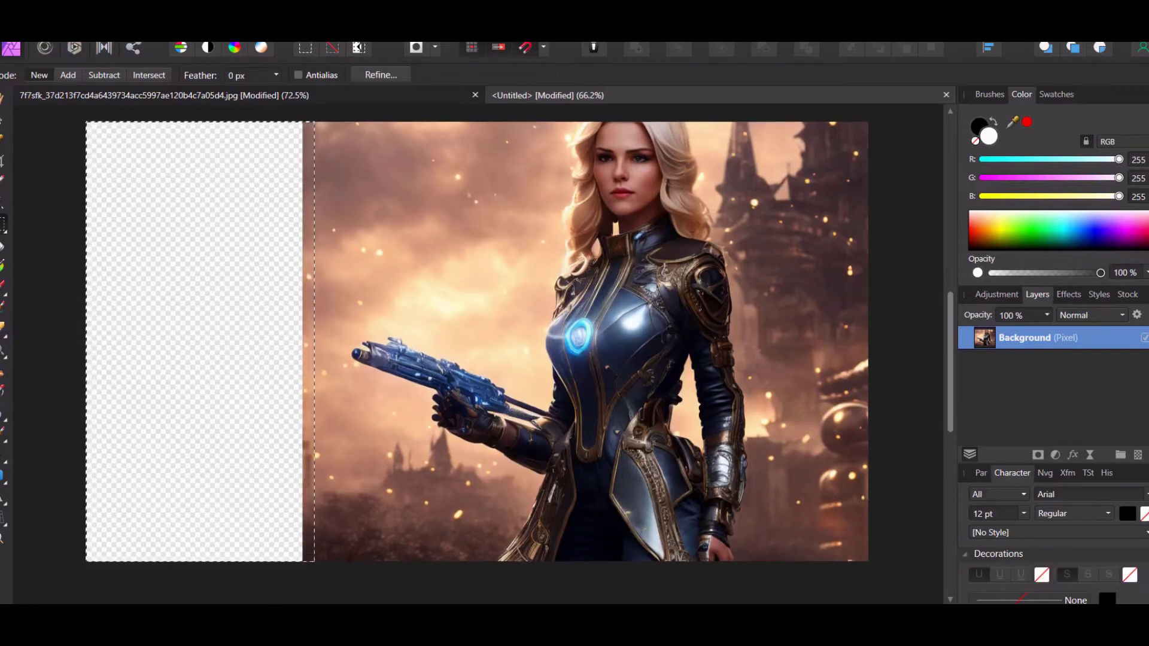
key("alt+e")
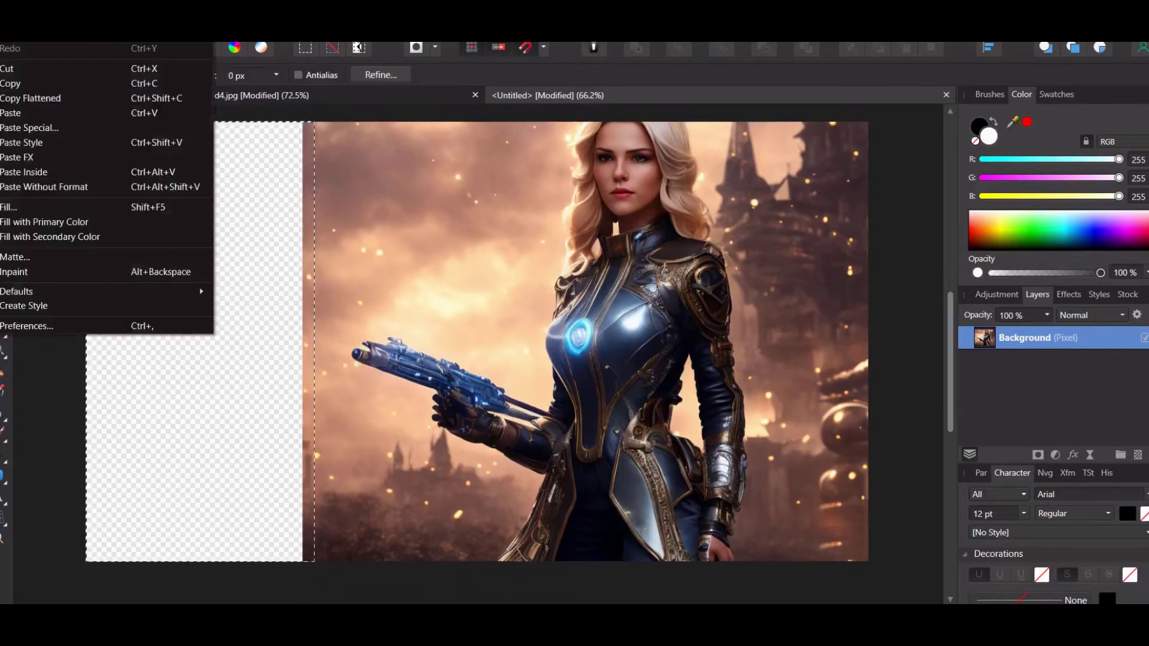
left_click(56, 271)
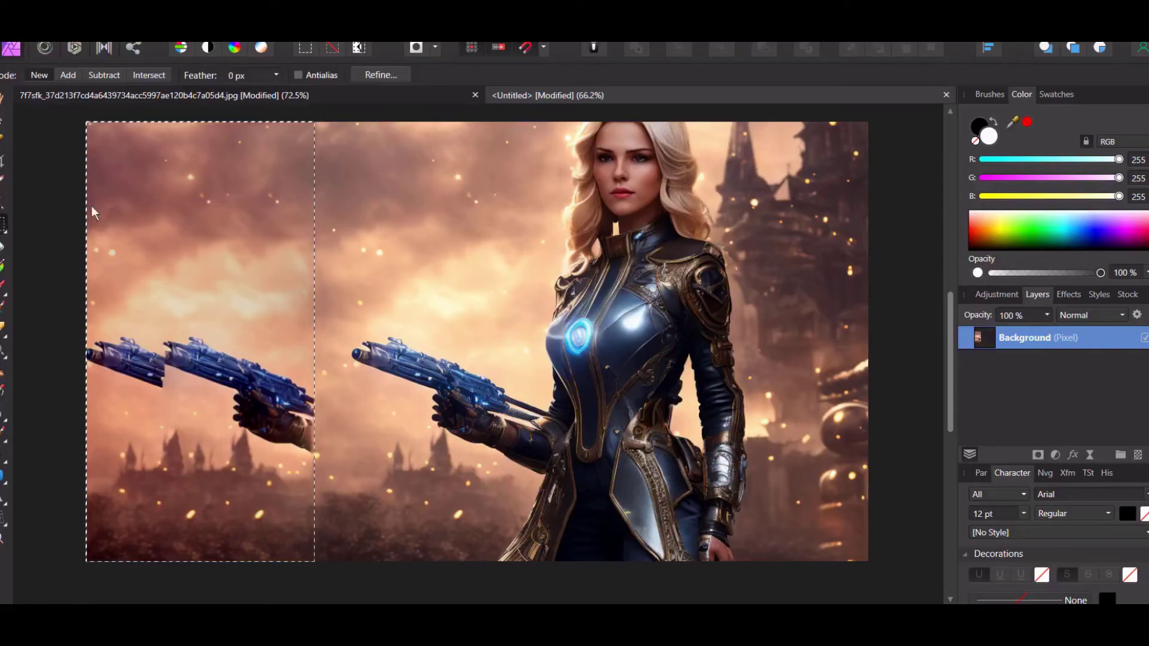
Step: Select the duplicated guns on the left and inpaint them away
key("ctrl+d")
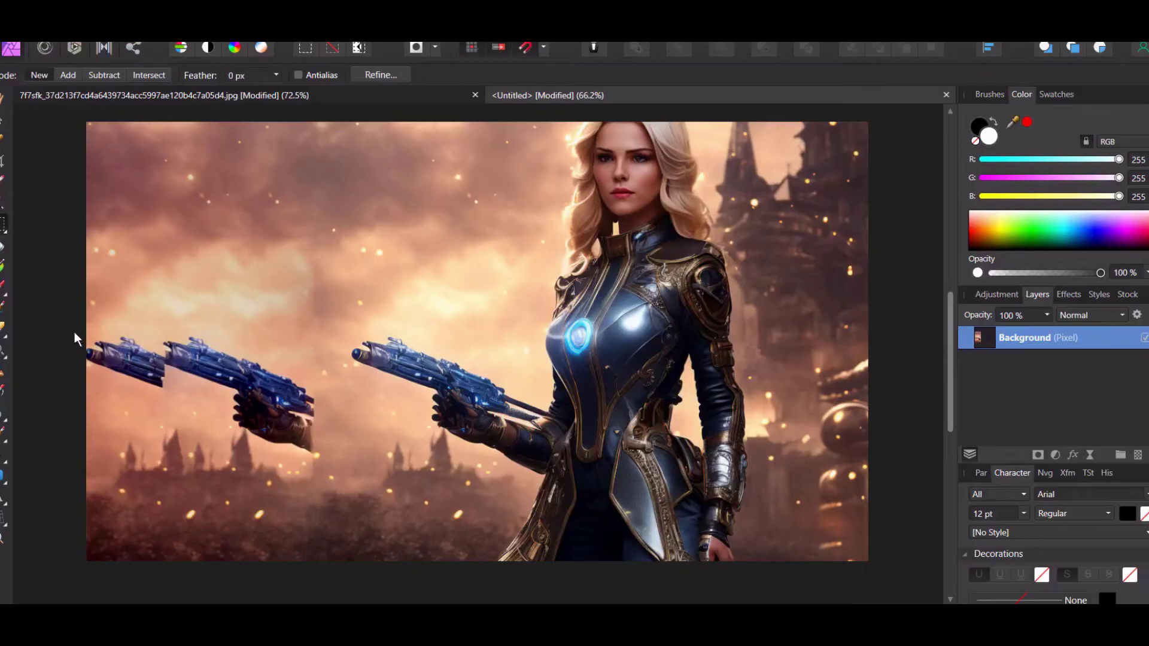
left_click_drag(74, 331, 323, 465)
left_click(74, 44)
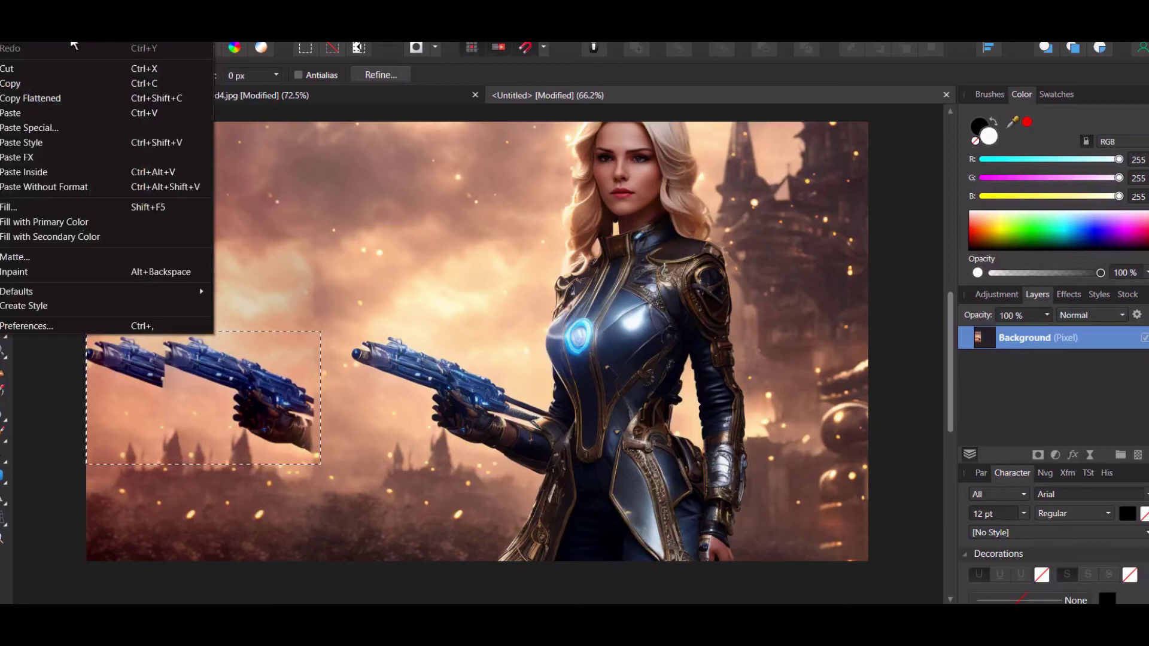
left_click(60, 271)
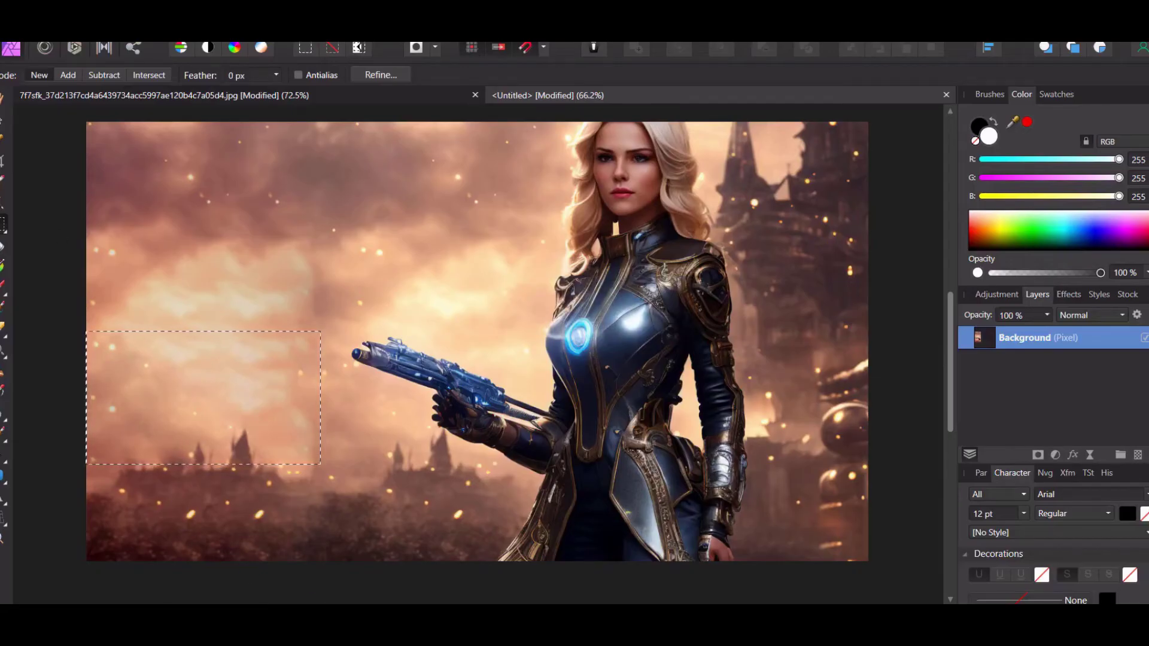
Step: Select the lower-left castle silhouette, inpaint it into hazy sky, and deselect
key("ctrl+d")
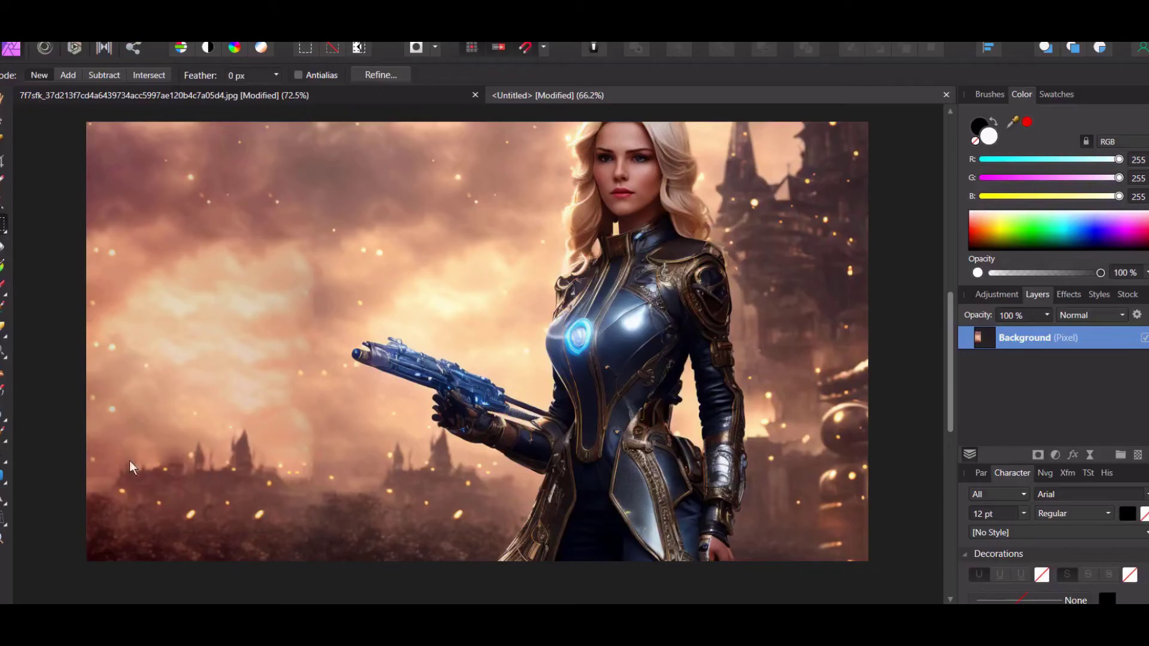
left_click_drag(112, 412, 337, 498)
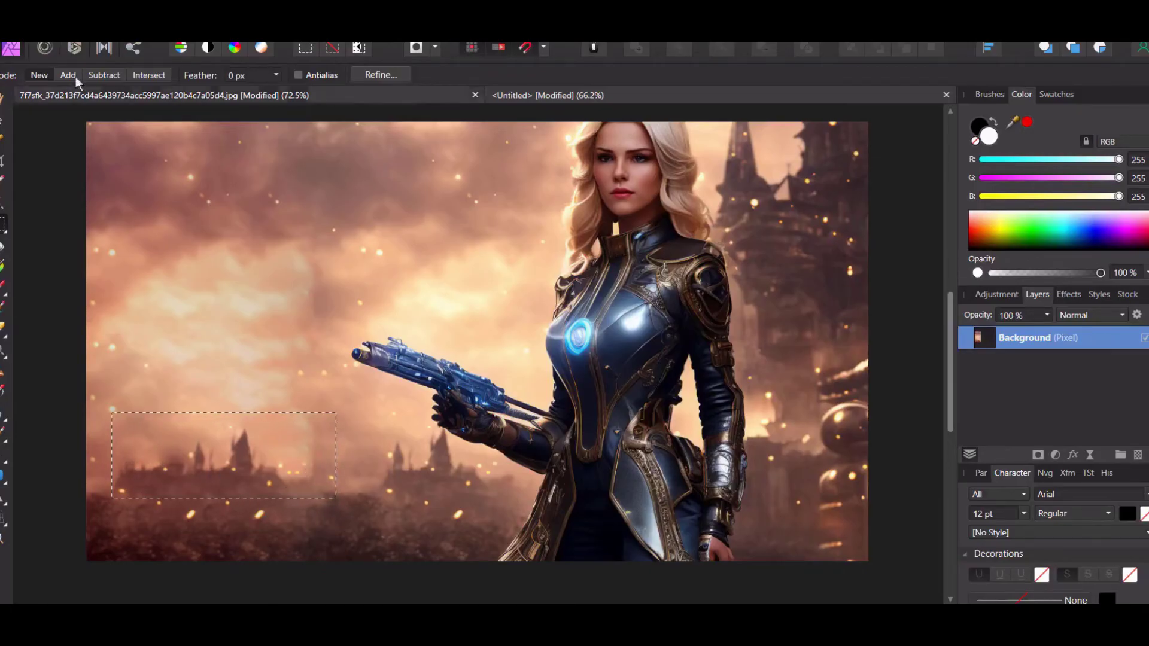
left_click(63, 42)
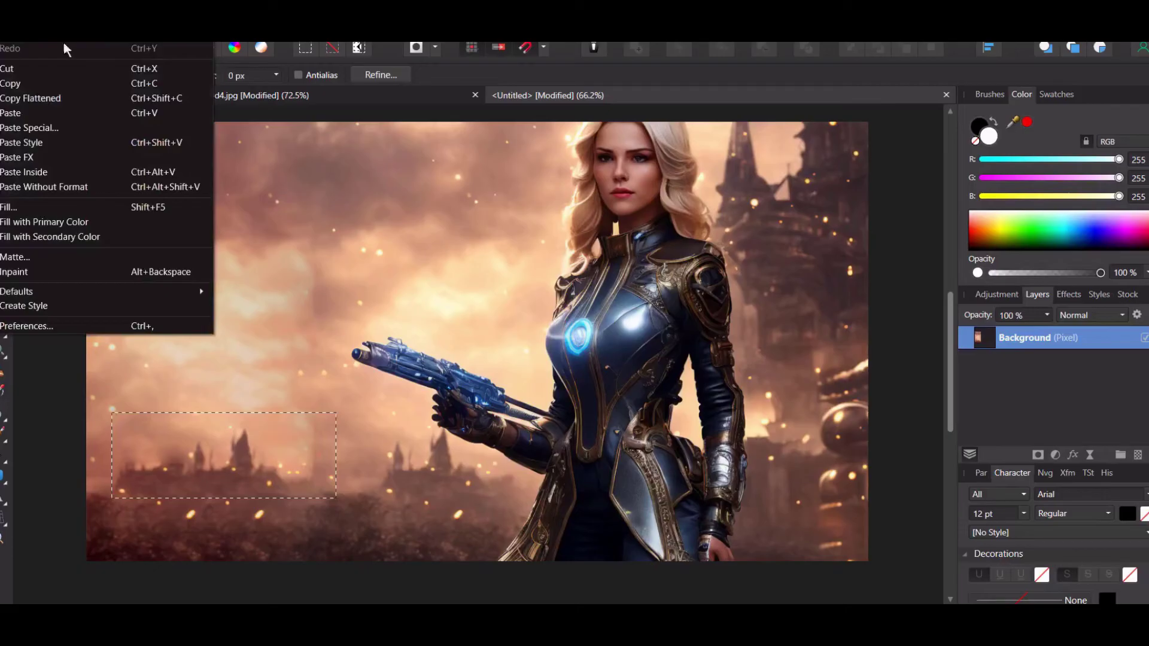
left_click(59, 271)
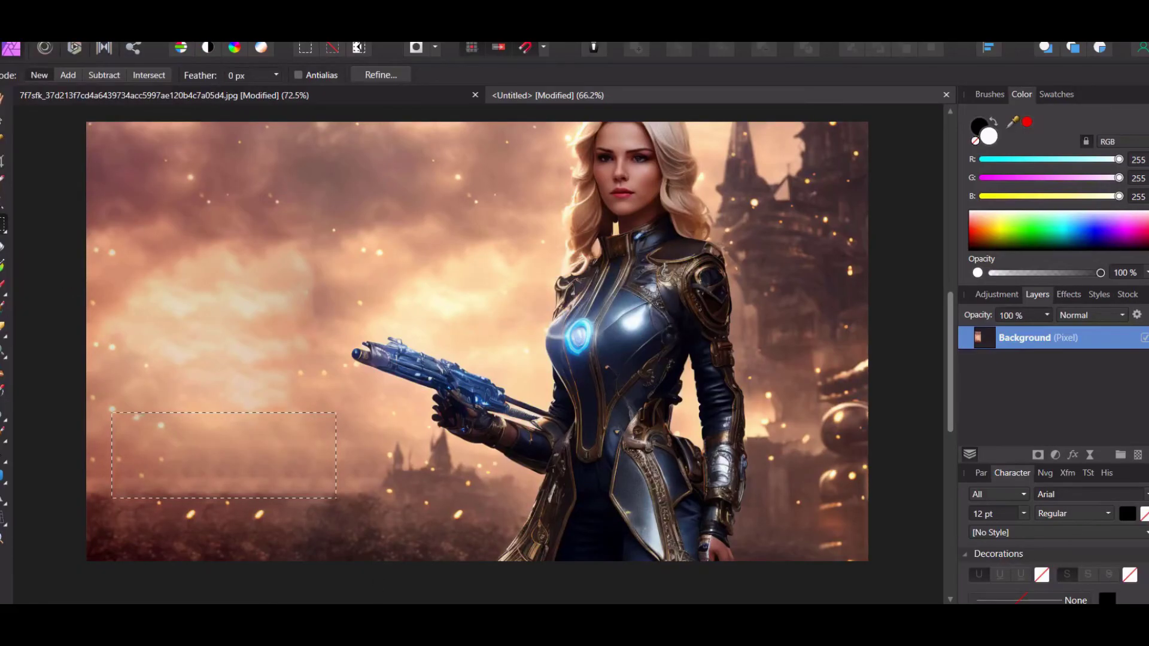
key("ctrl+d")
Step: Undo the lower-left inpaint so the castle silhouettes return
left_click(4, 390)
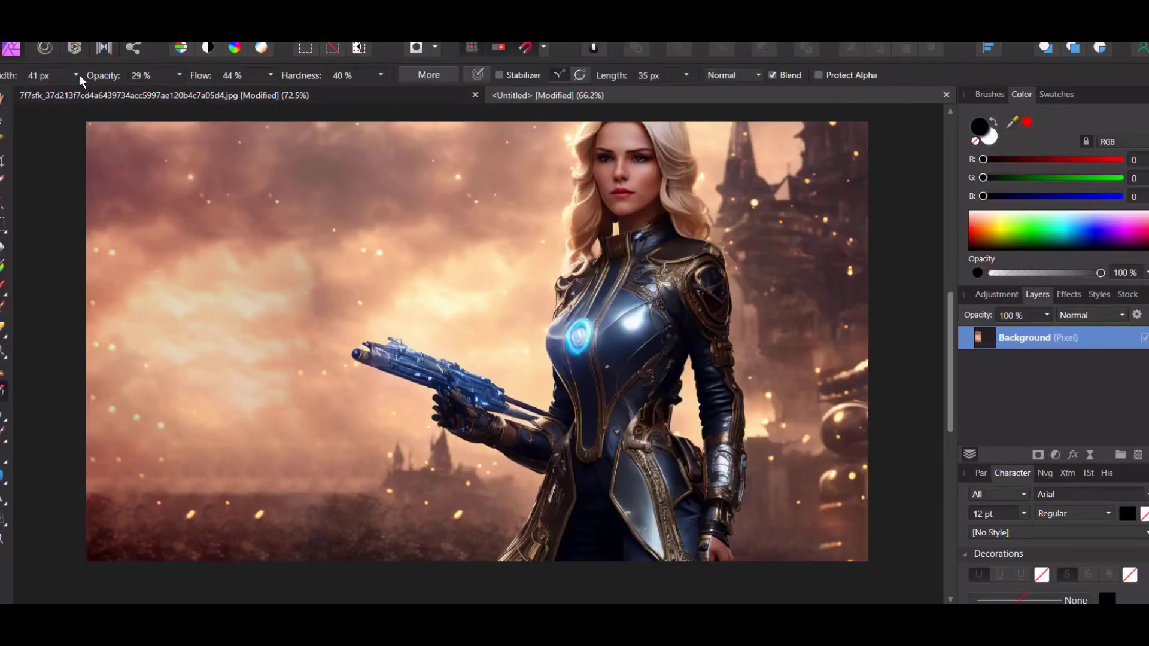
left_click(59, 42)
left_click(60, 42)
left_click(63, 44)
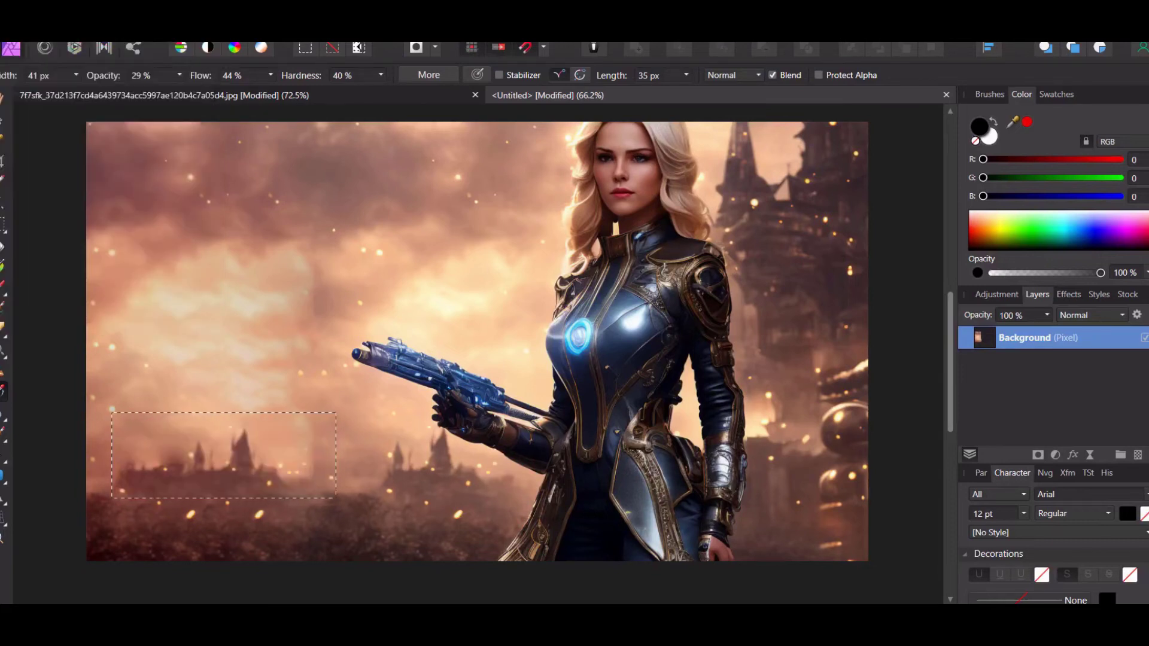
left_click(236, 389)
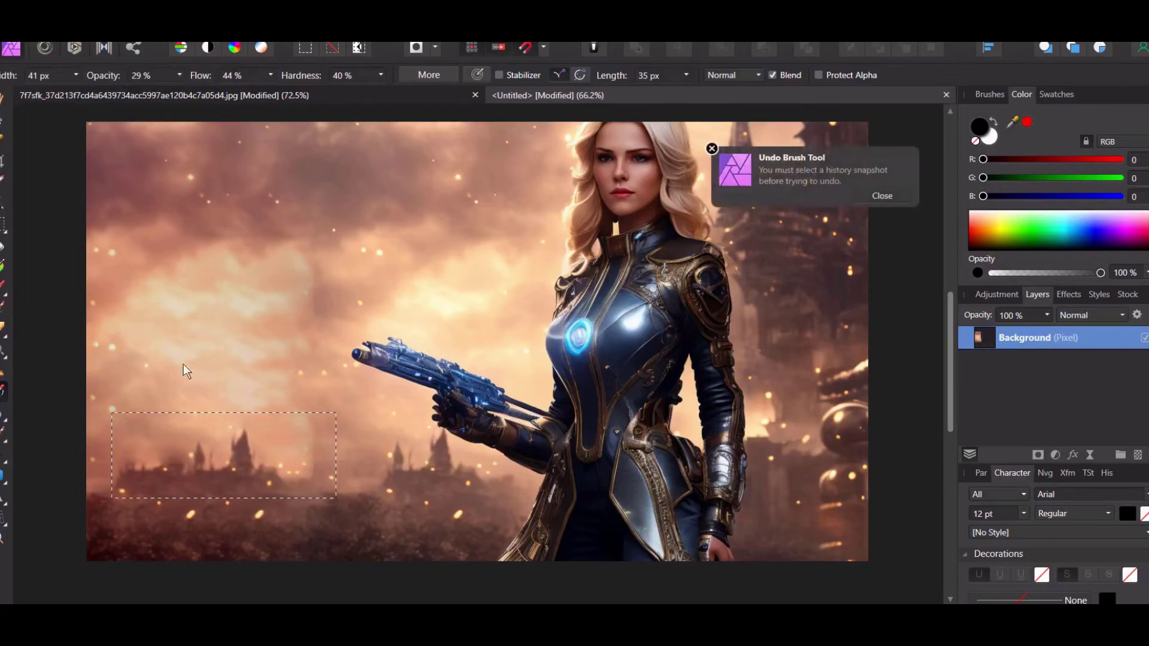
Step: Shift the marquee up over the lower-left castle, inpaint it again, and zoom to 100%
left_click(3, 224)
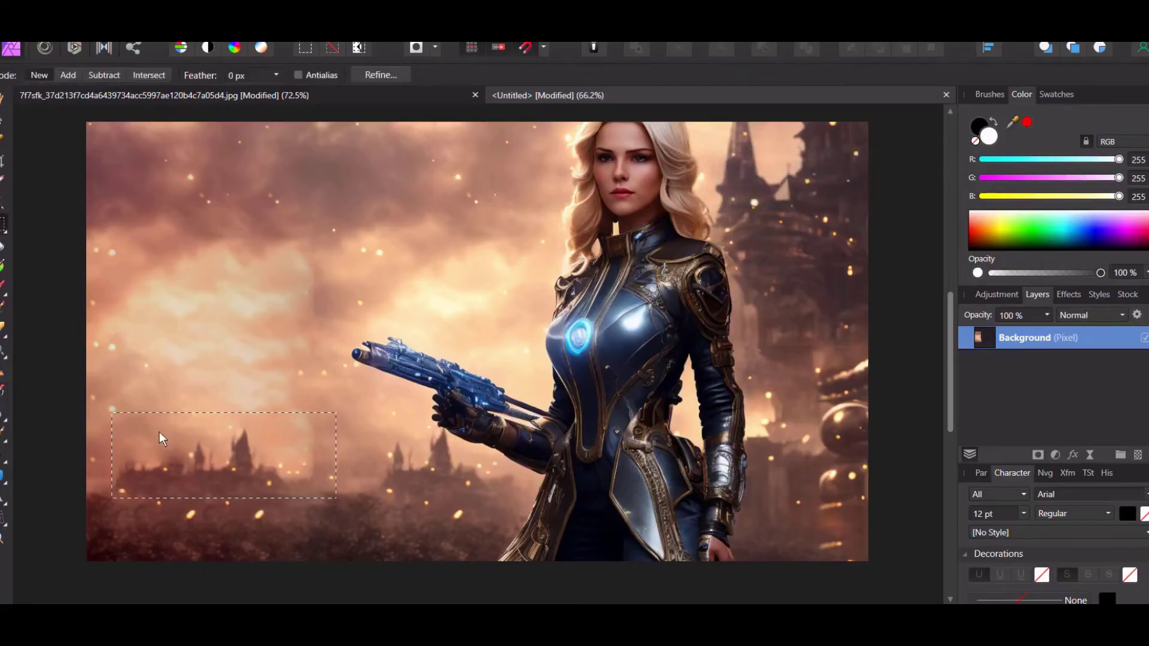
left_click_drag(175, 428, 175, 415)
left_click(36, 30)
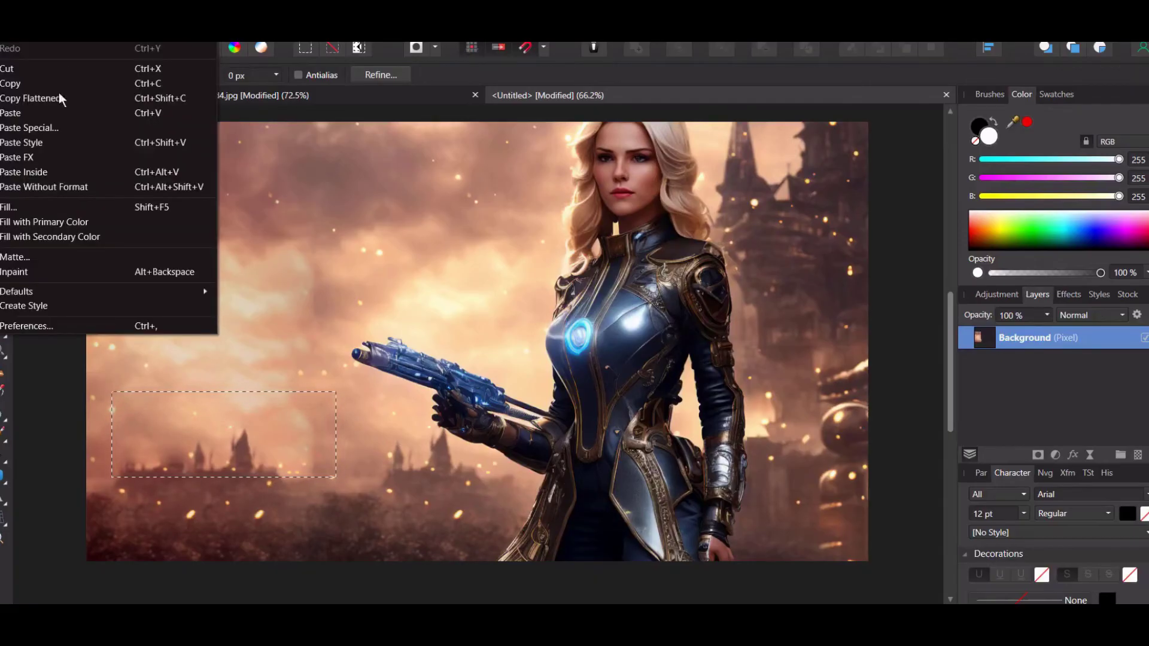
left_click(45, 273)
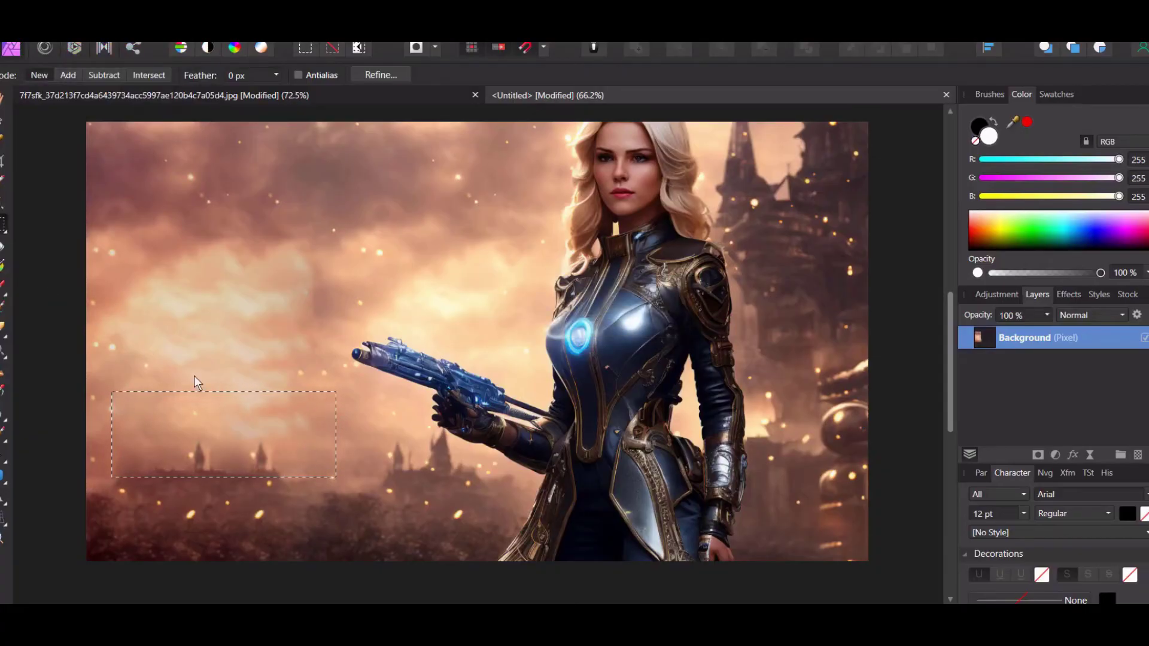
left_click(195, 395)
left_click(3, 537)
left_click_drag(221, 487, 167, 404)
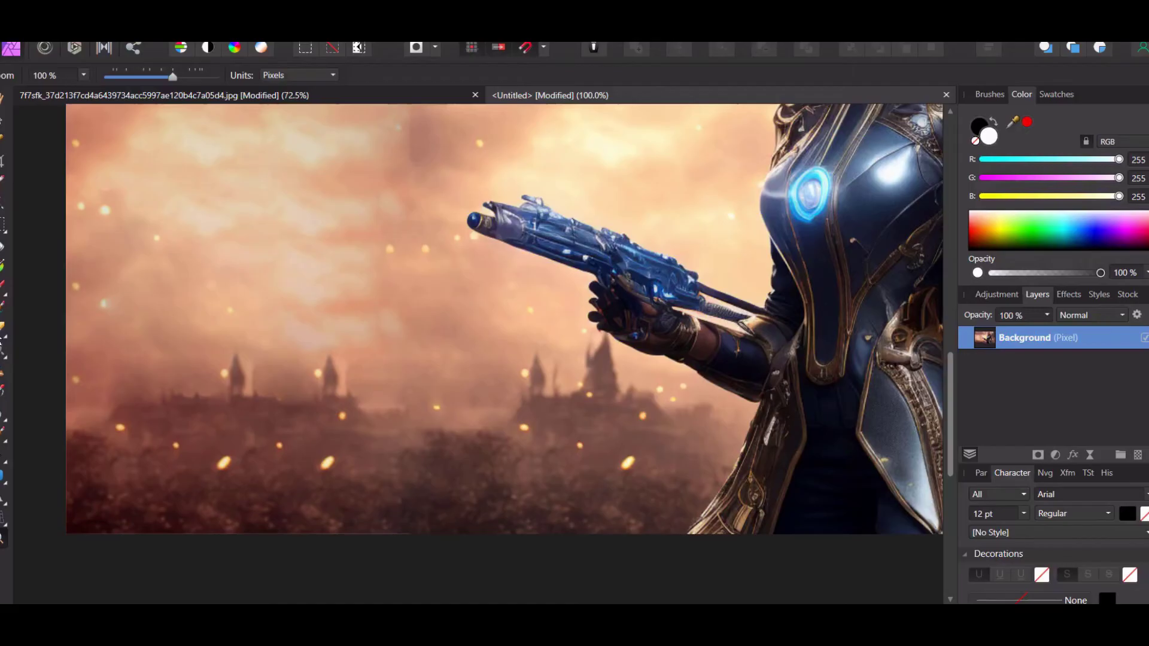
left_click(5, 443)
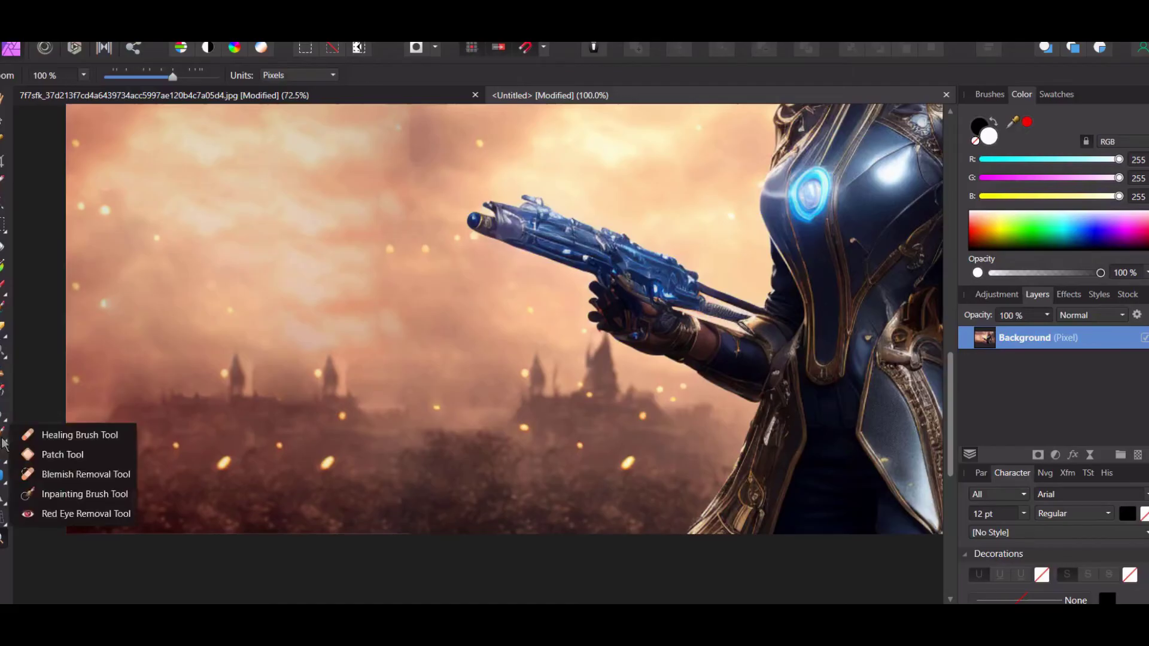
left_click(72, 435)
left_click(347, 420)
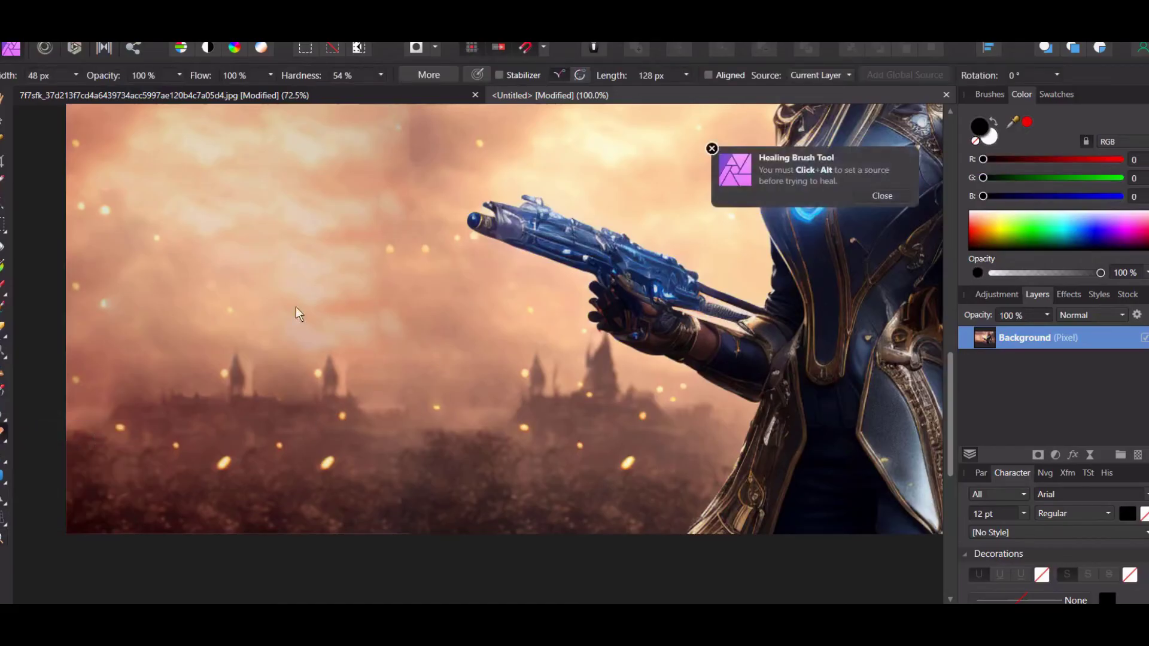
left_click(77, 77)
left_click_drag(88, 85, 96, 92)
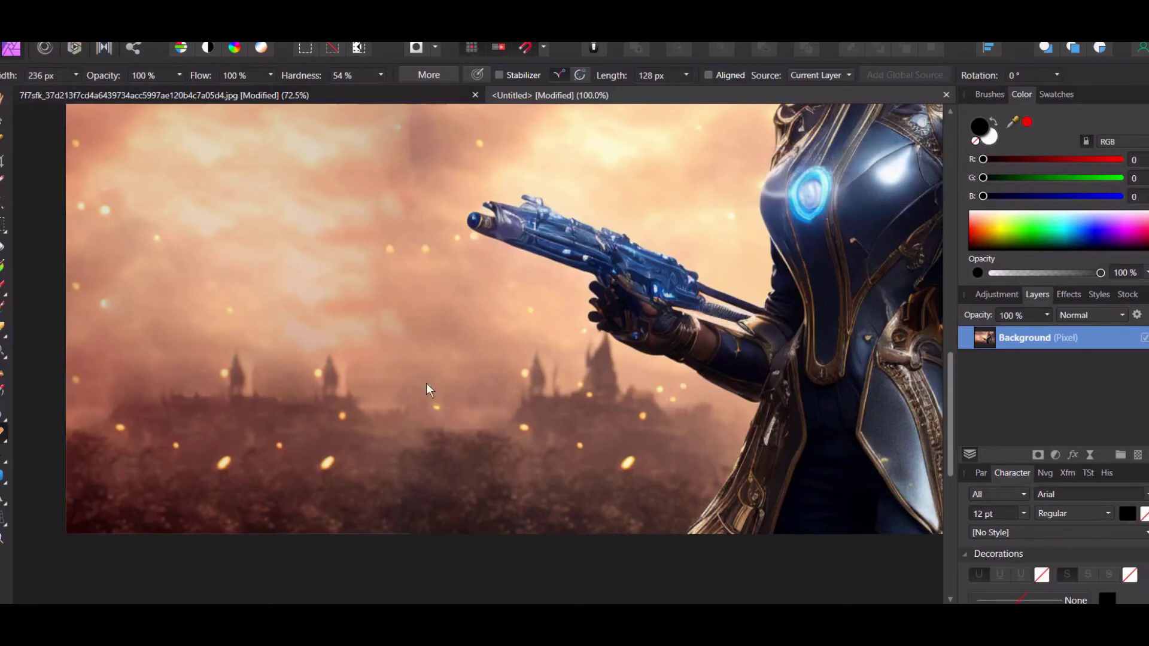
left_click(401, 397, "alt")
left_click_drag(311, 399, 344, 393)
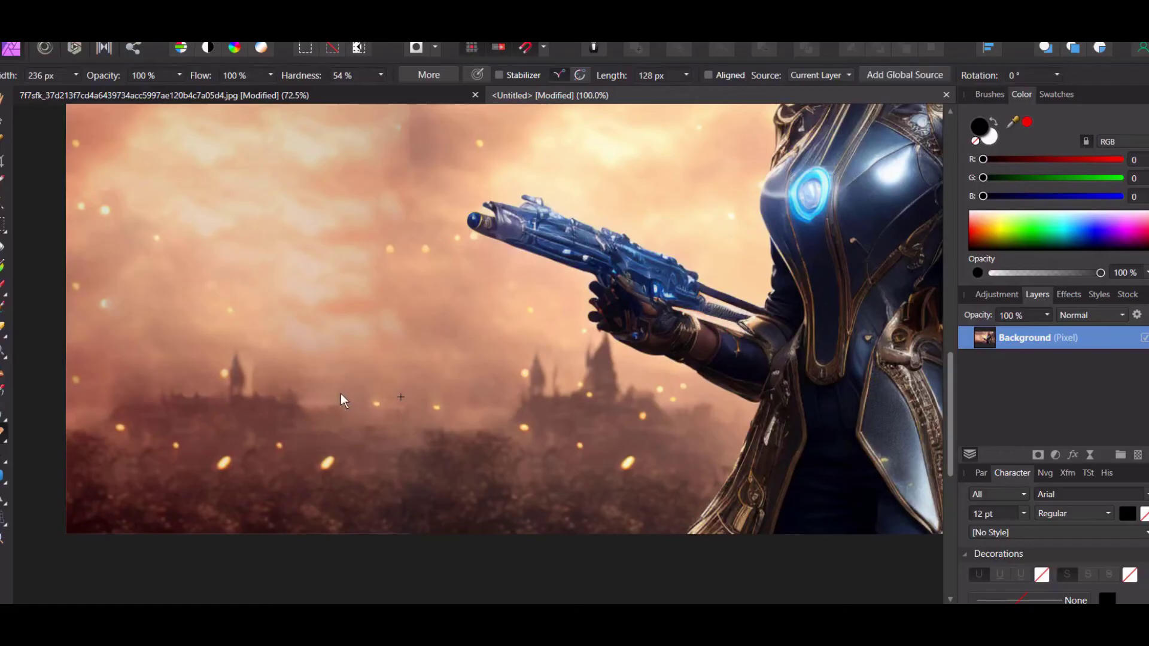
key("ctrl+z")
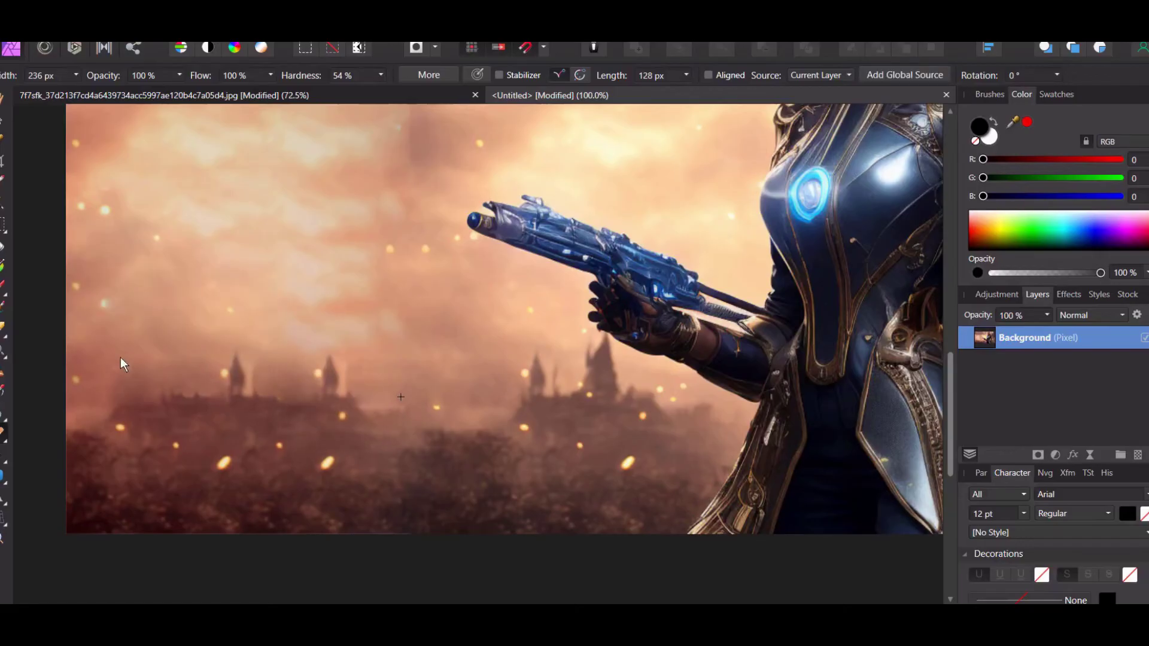
left_click(188, 418, "alt")
mouse_move(180, 401)
left_mouse_down()
mouse_move(133, 443)
mouse_move(153, 421)
left_mouse_up()
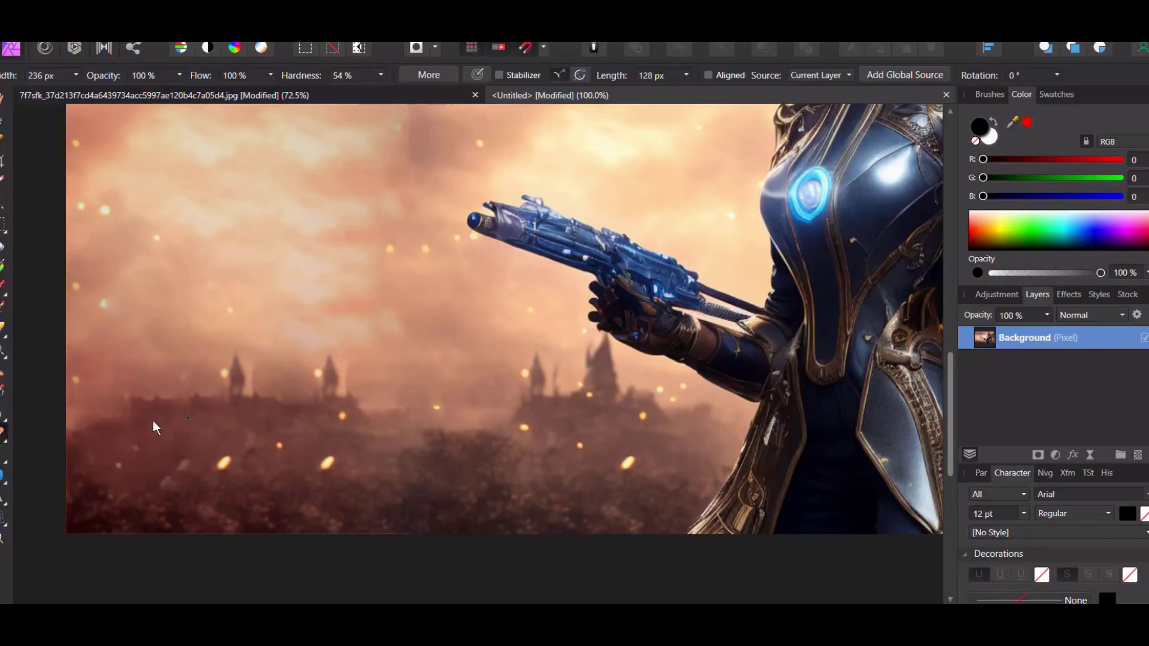
key("ctrl+z")
left_click(76, 75)
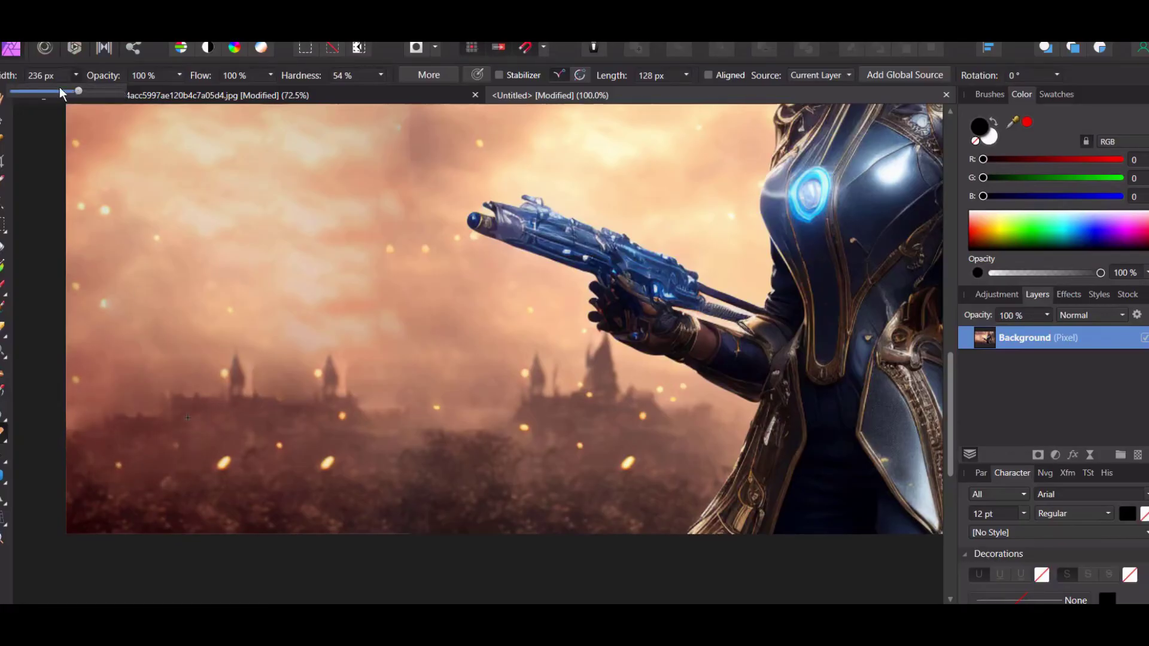
left_click_drag(59, 90, 42, 90)
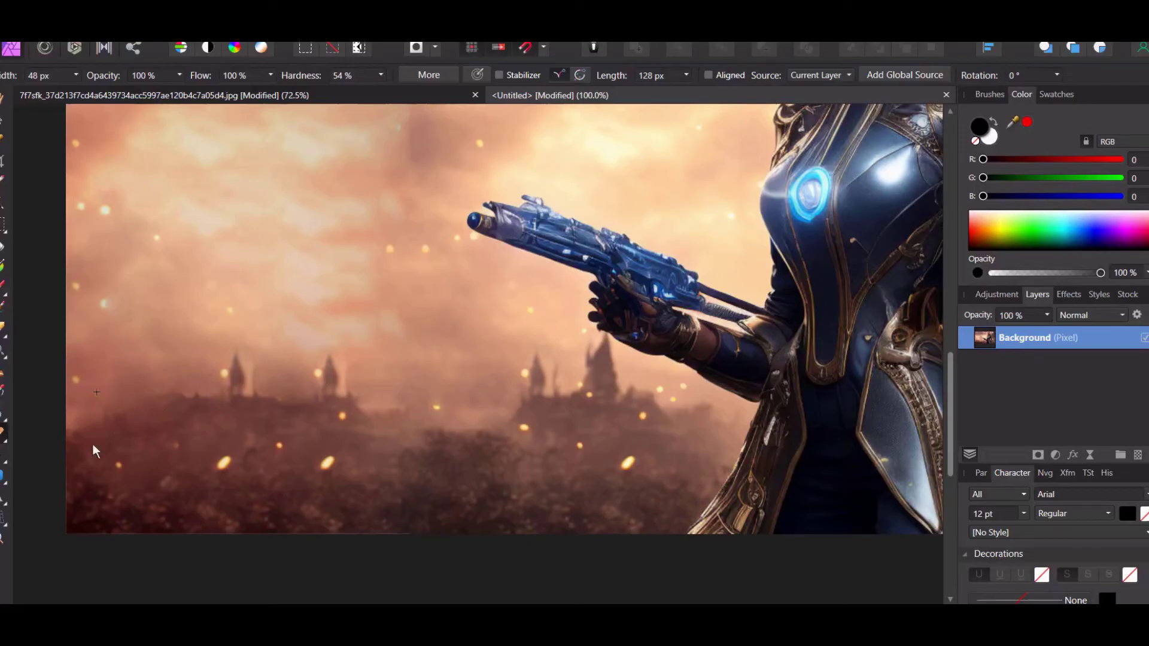
Step: With the Inpainting Brush, paint out small skyline patches between the left spires, undoing stray strokes
left_click(12, 446)
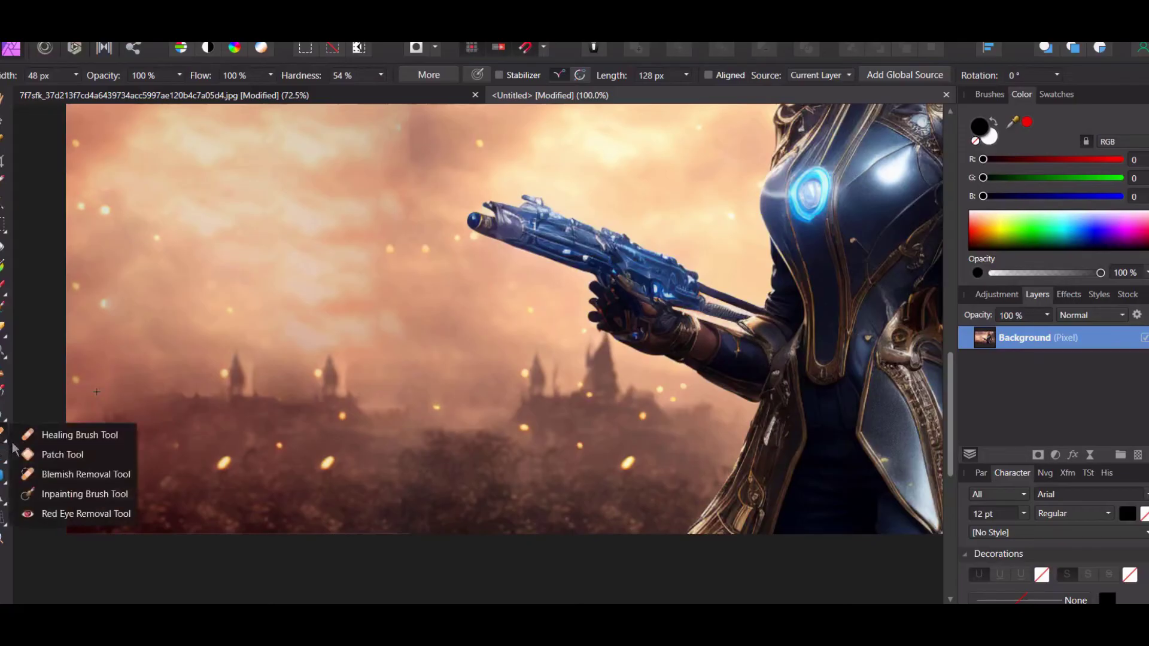
left_click(53, 496)
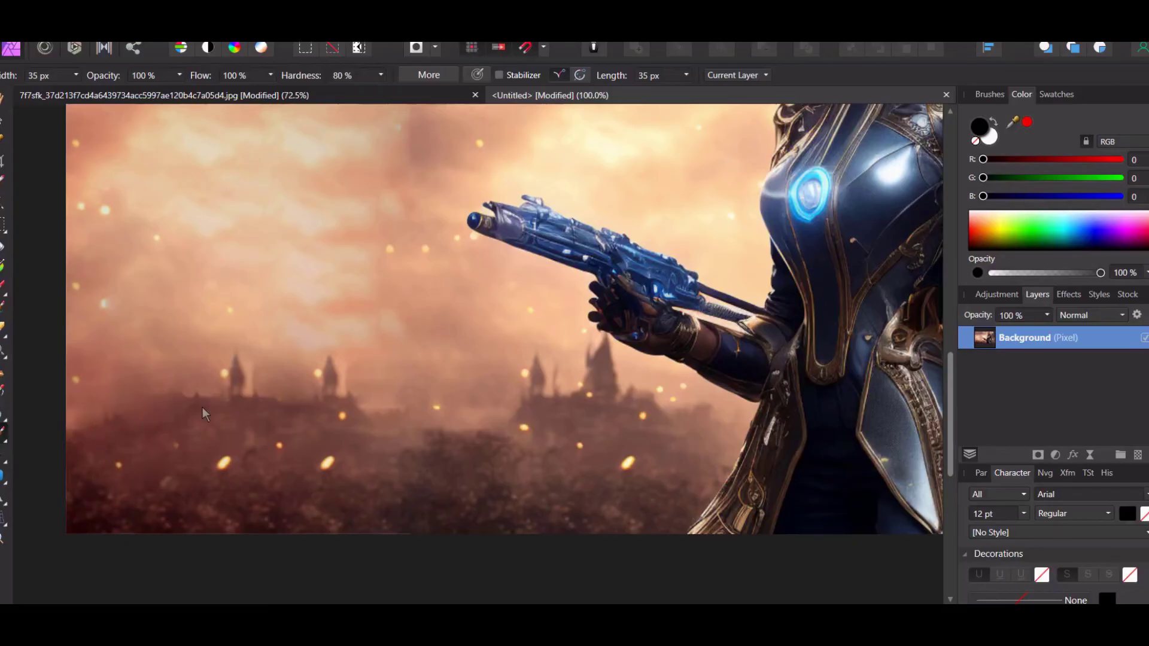
left_click_drag(144, 410, 100, 427)
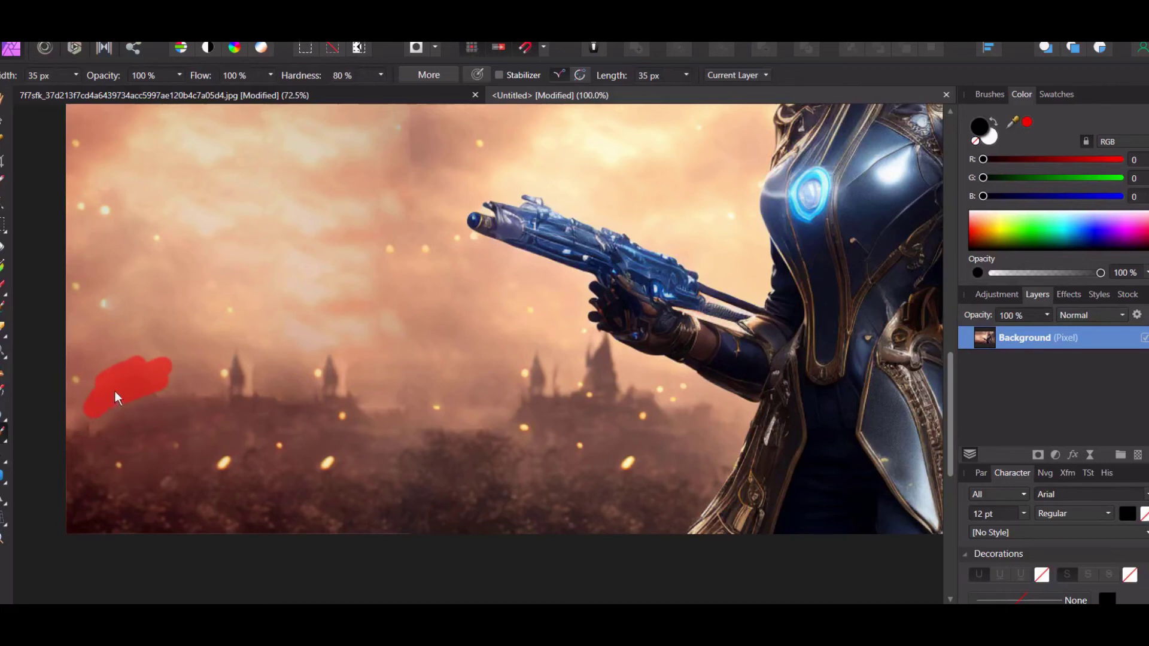
key("ctrl+z")
key("ctrl+z")
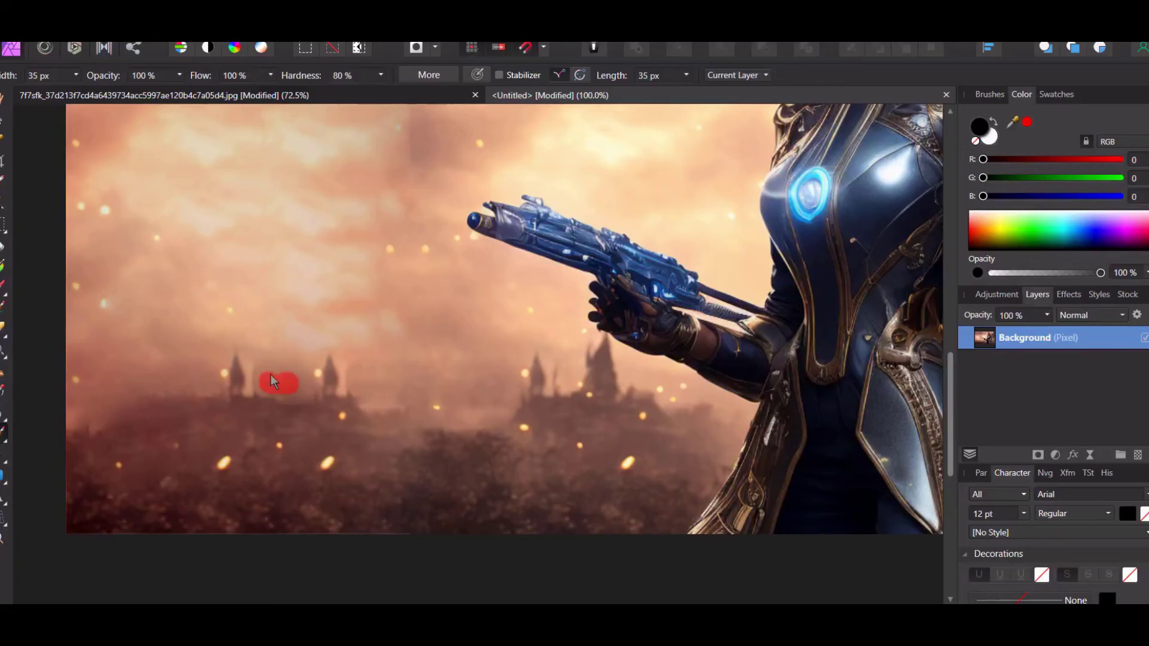
left_click_drag(298, 382, 308, 368)
left_click_drag(352, 361, 349, 396)
key("ctrl+z")
Step: Clone hazy ground over the repeated ground area with a 243 px Cloning Brush
left_click(3, 435)
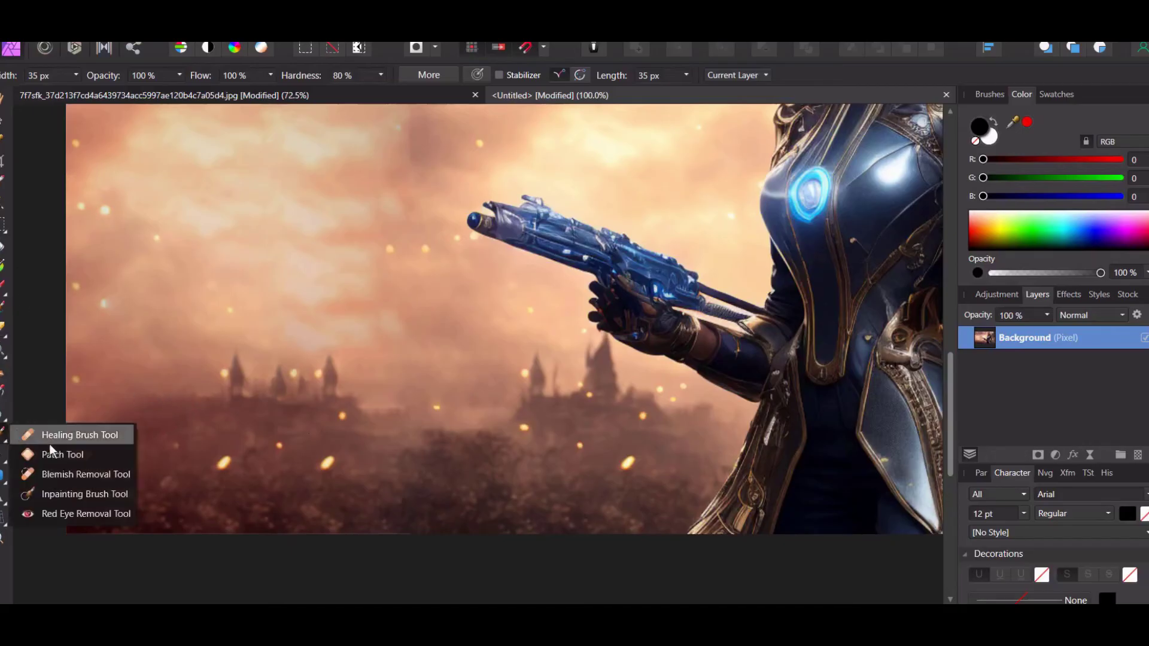
left_click(77, 438)
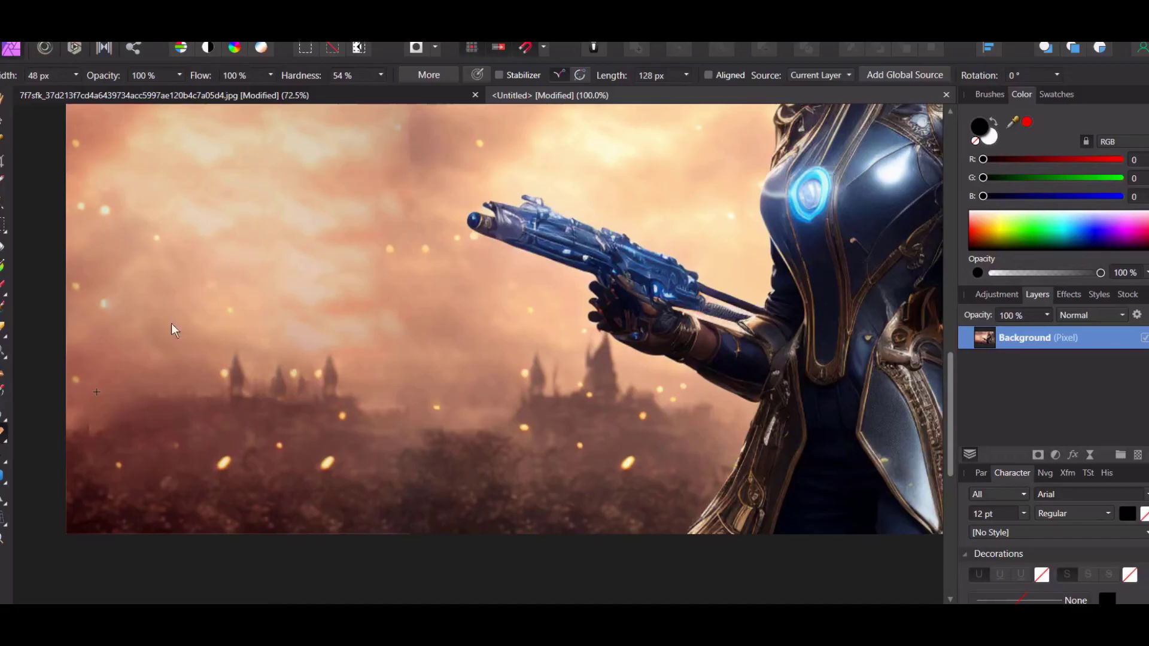
left_click(76, 74)
left_click(102, 91)
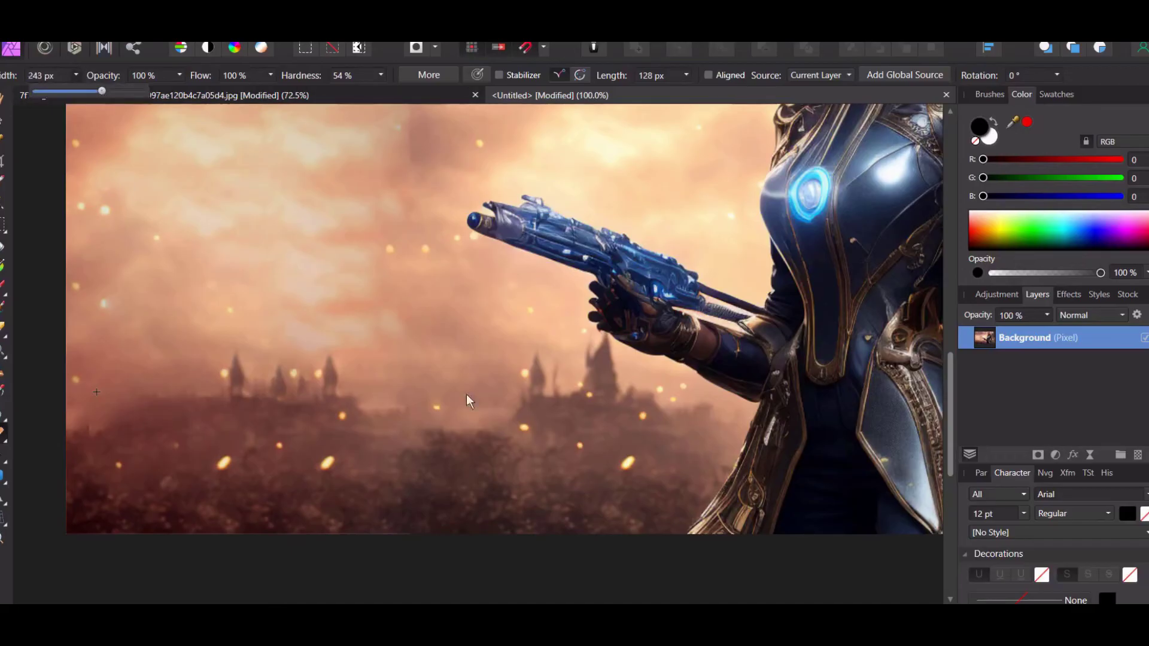
left_click(76, 76)
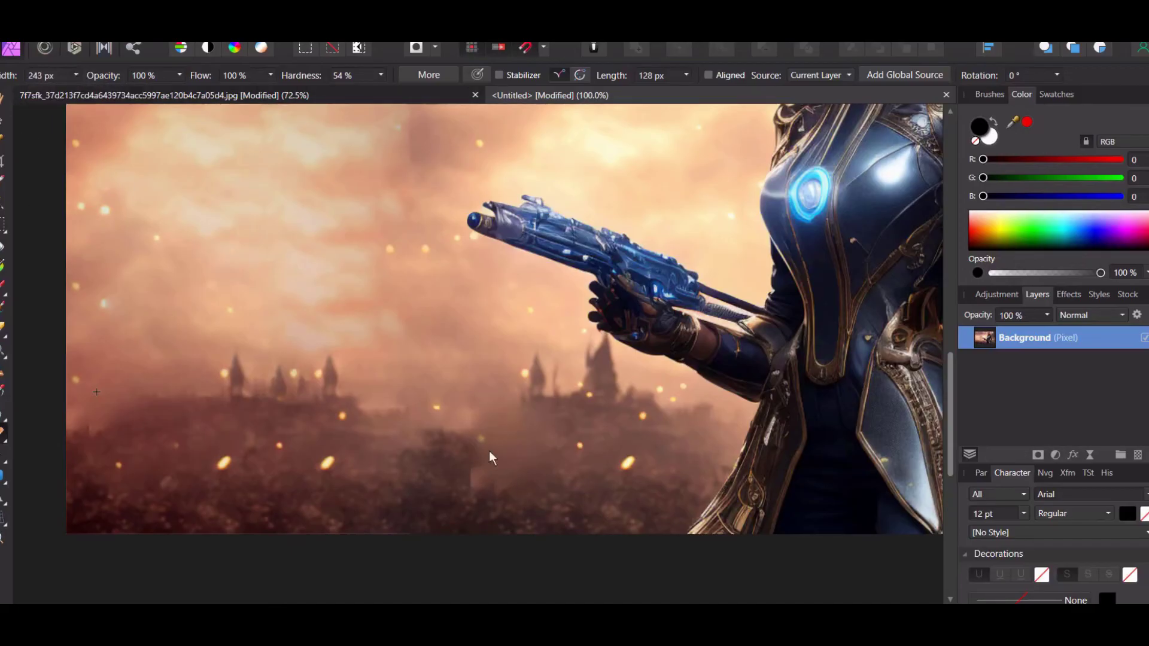
left_click(450, 457, "alt")
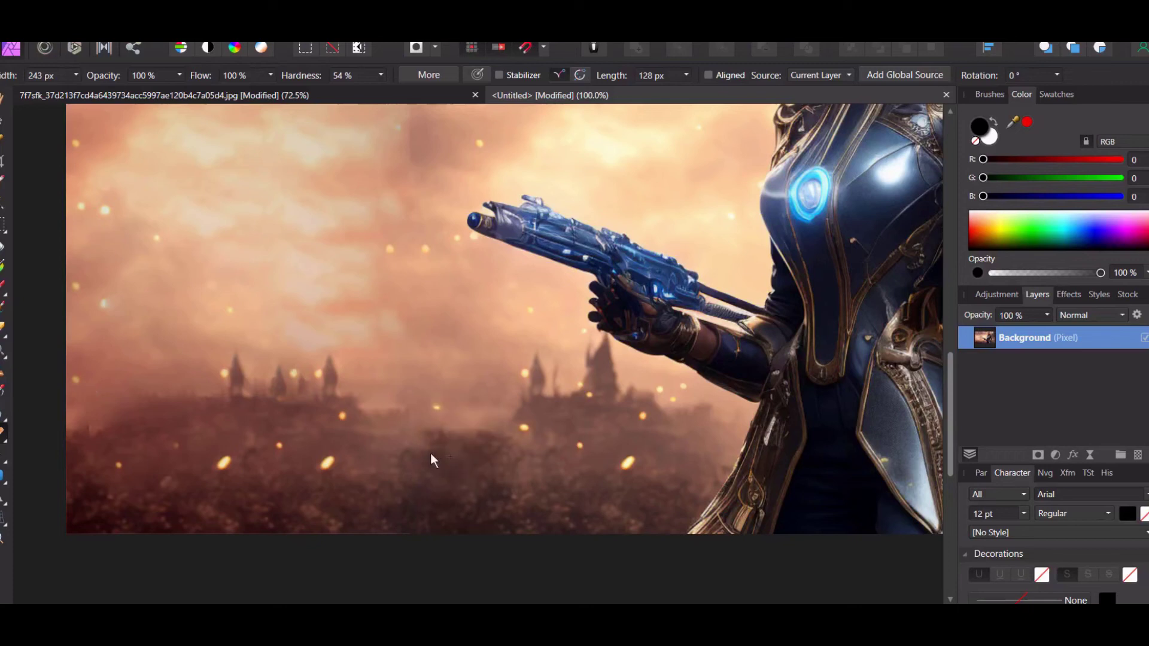
mouse_move(143, 433)
left_mouse_down()
mouse_move(173, 454)
mouse_move(328, 518)
mouse_move(275, 424)
mouse_move(181, 395)
mouse_move(164, 412)
left_mouse_up()
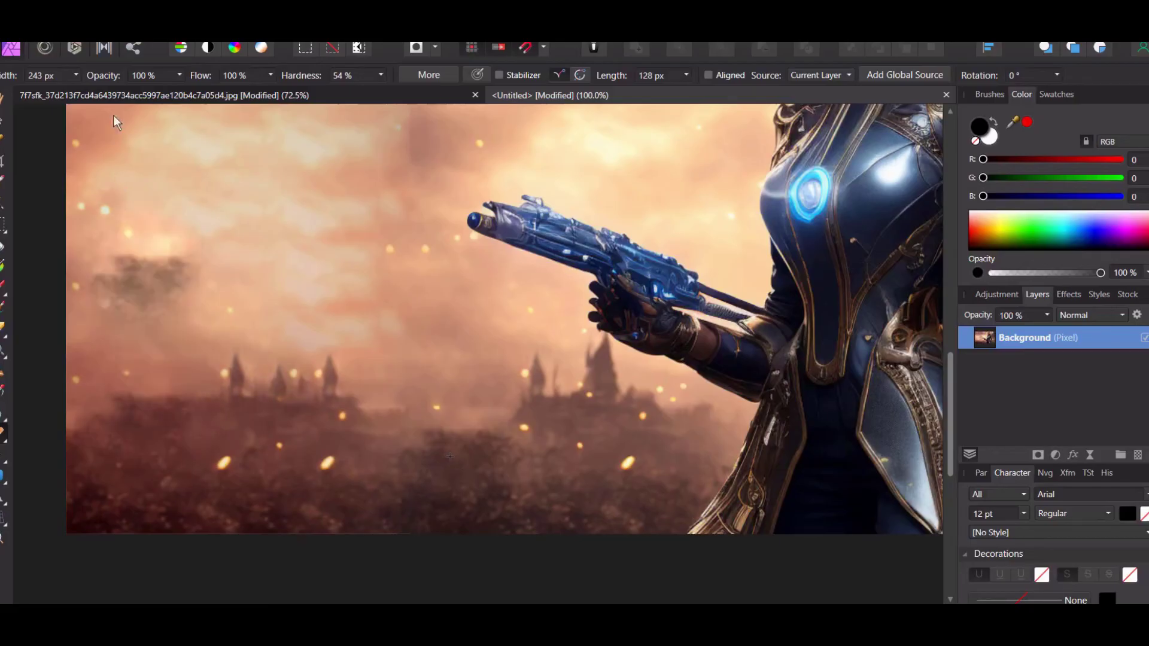
Step: Resample the mist near the castles and refine the cloning with 52 px and 30 px brushes
left_click(76, 75)
left_click_drag(70, 91, 57, 91)
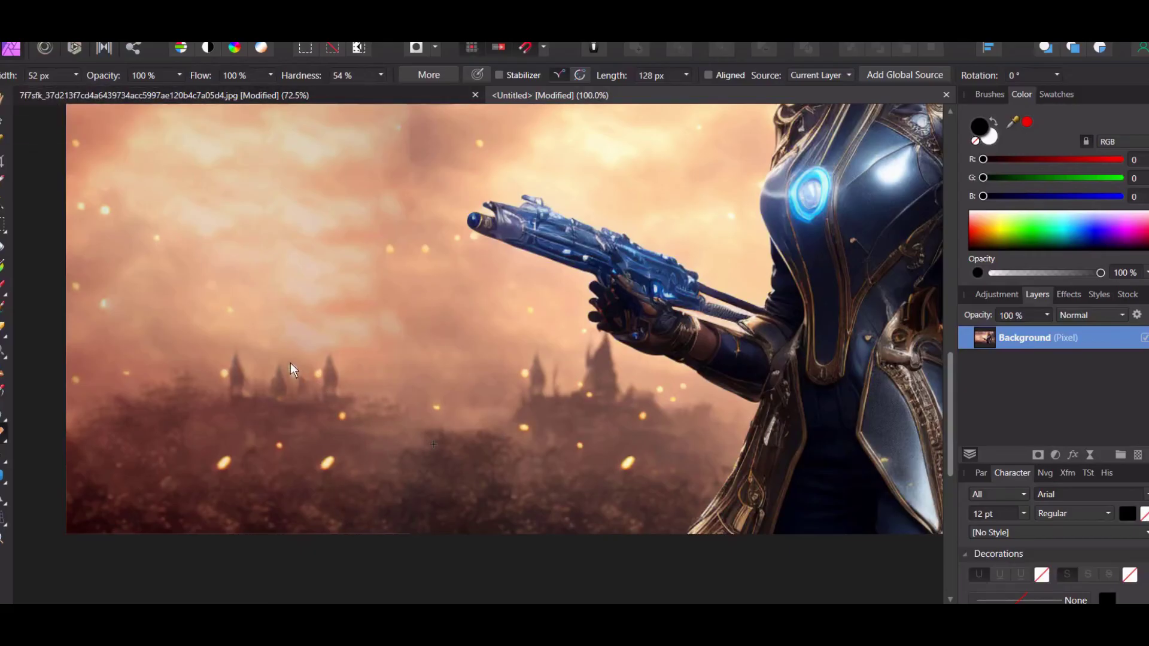
left_click(259, 358, "alt")
left_click(24, 29)
key("Escape")
left_click_drag(77, 74, 62, 96)
scroll(299, 288, "up", 3)
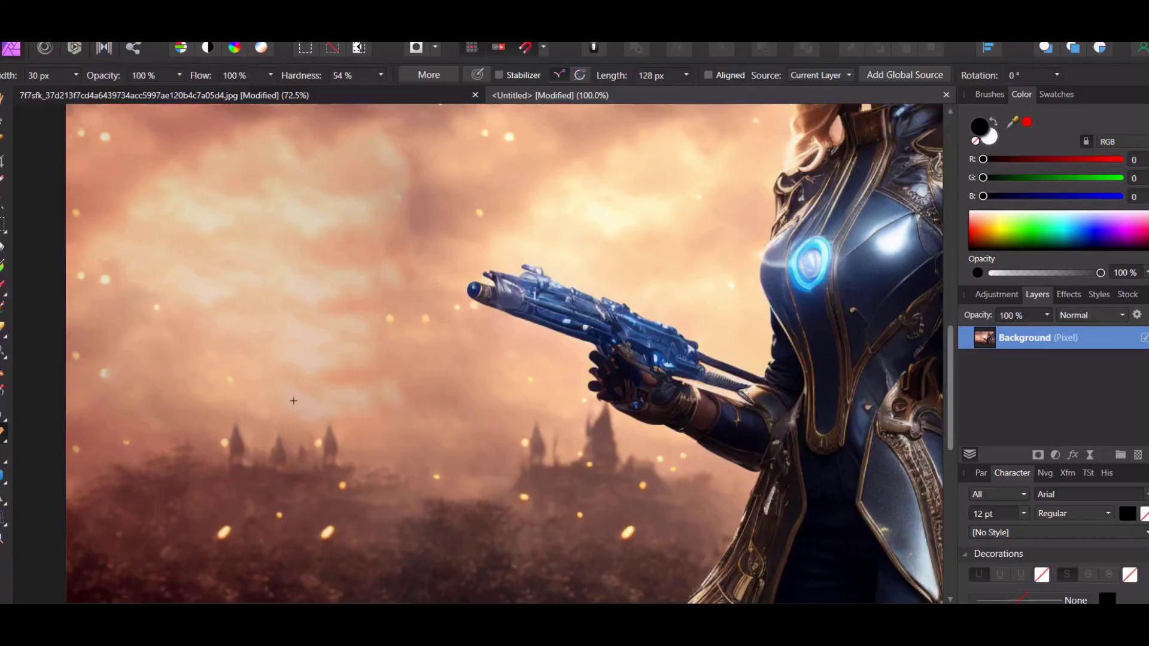
Step: Zoom in left of the gun and clone ground haze with a 47 px brush
key("z")
left_click(371, 455, "alt")
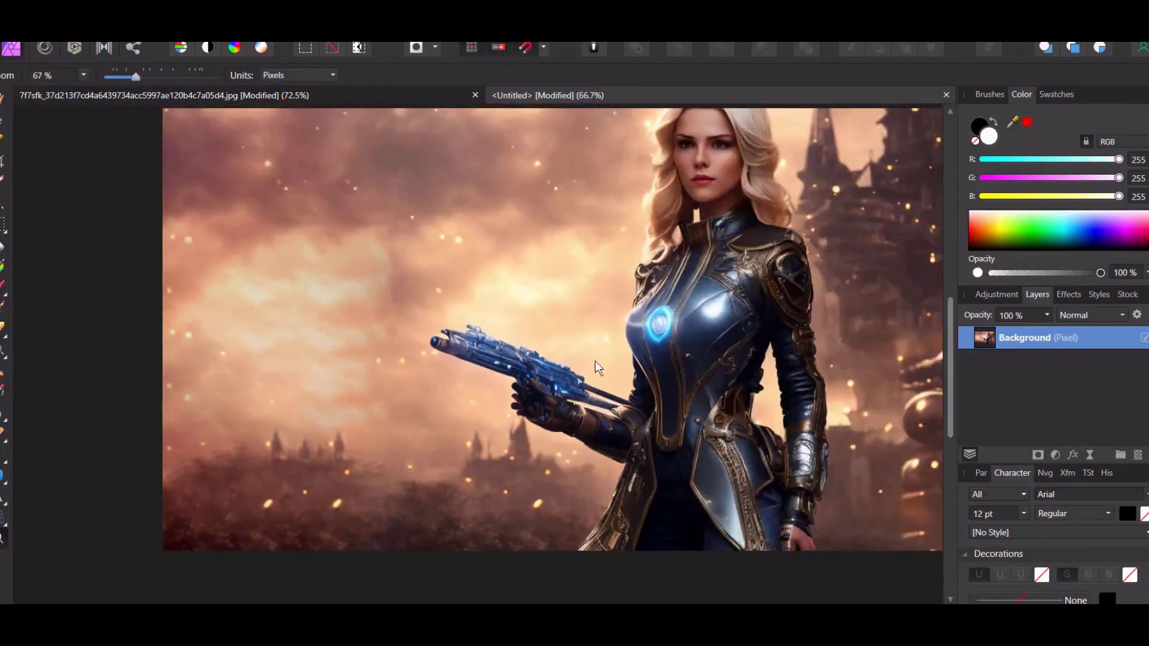
scroll(428, 458, "down", 1)
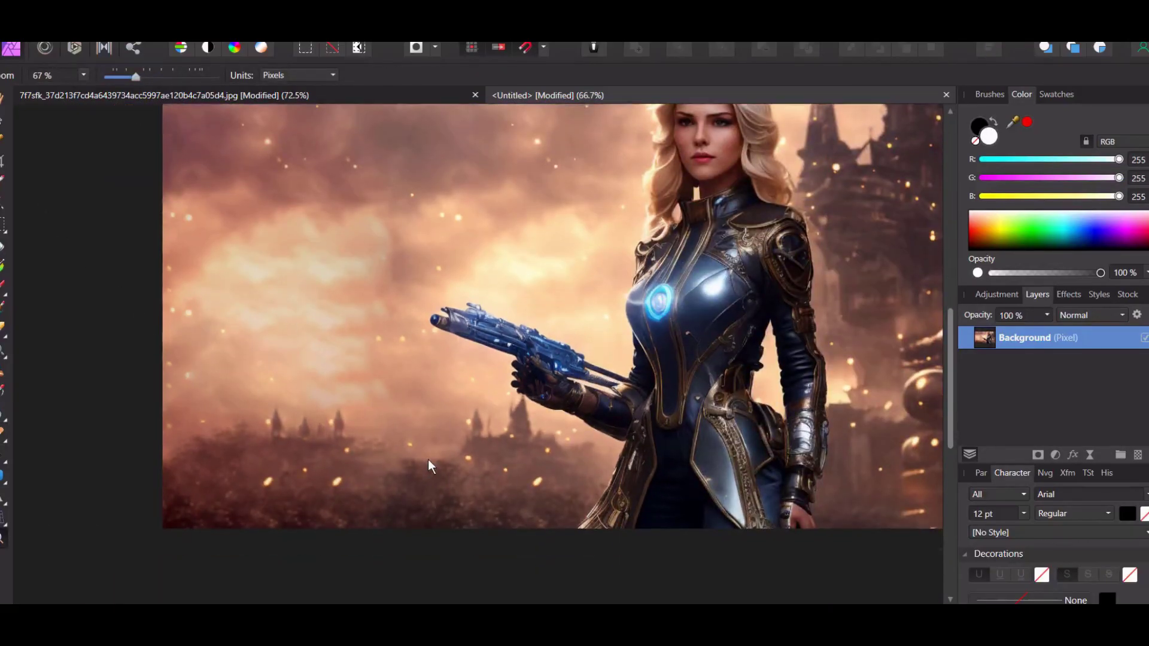
left_click_drag(411, 472, 452, 472)
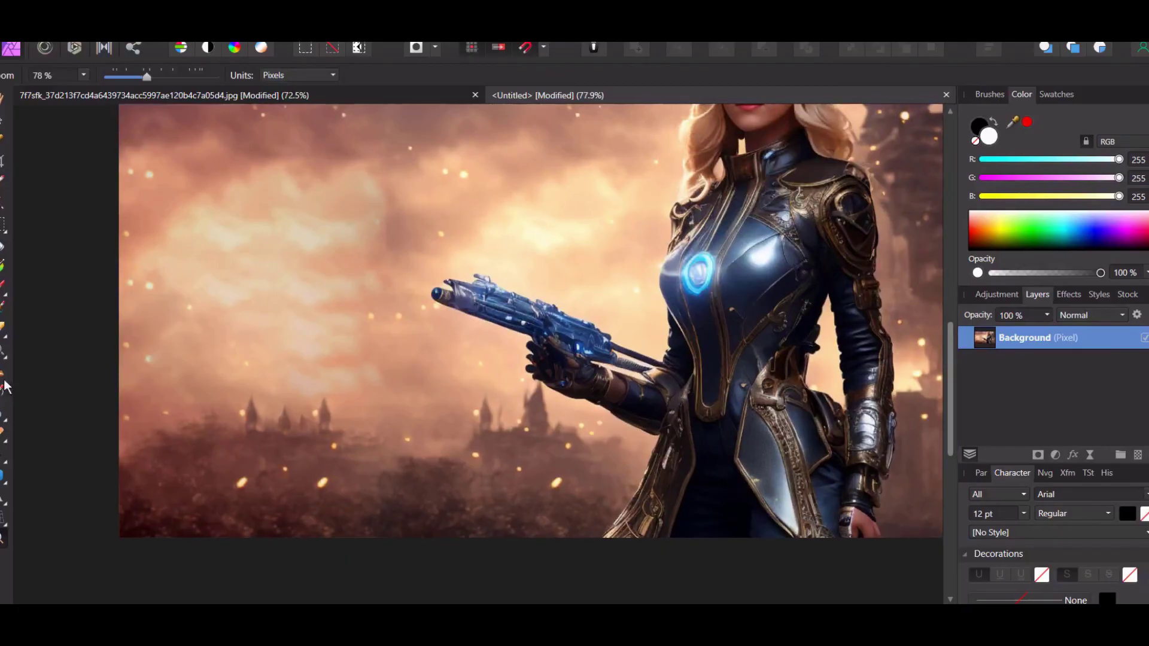
left_click(4, 441)
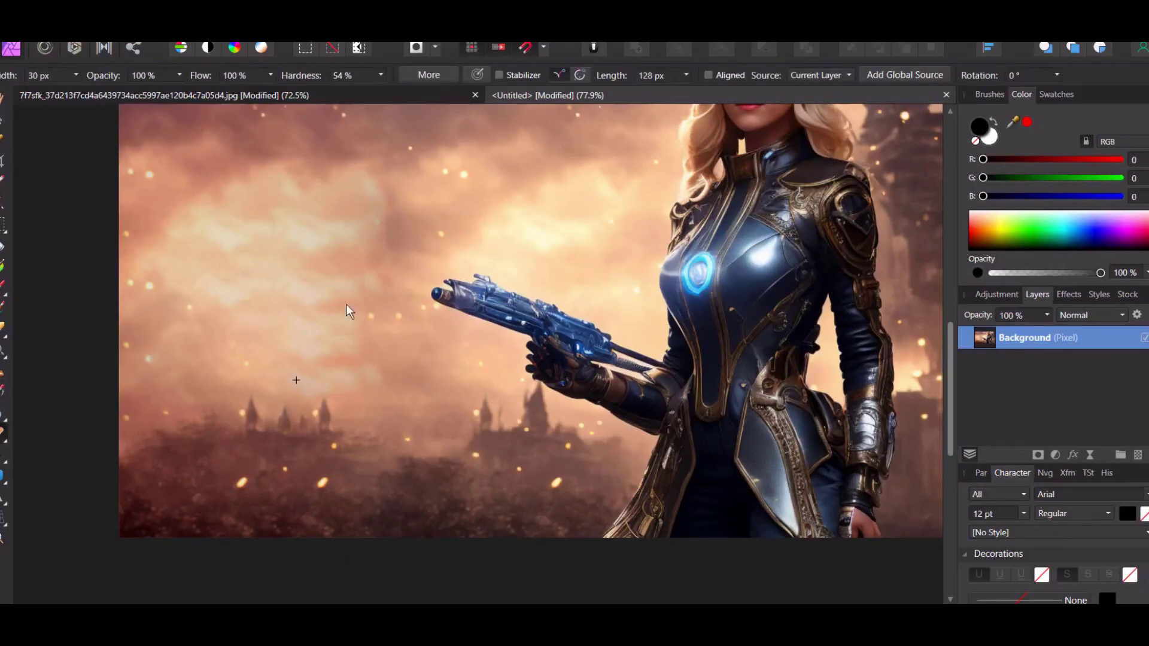
left_click(76, 75)
left_click(91, 90)
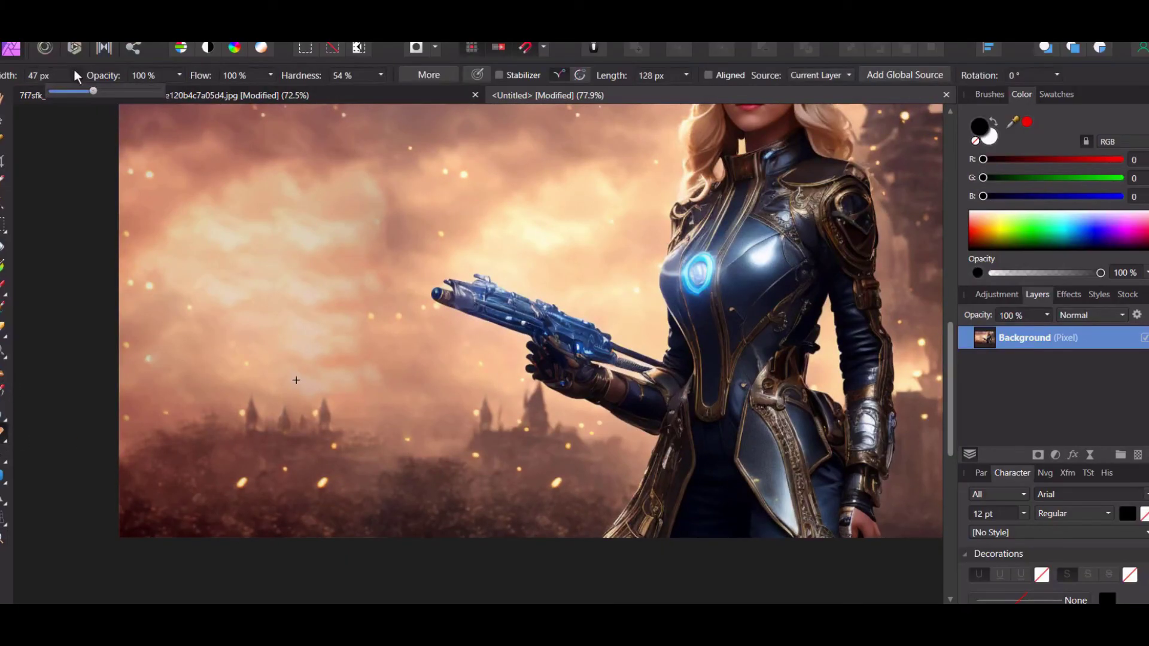
left_click(448, 468, "alt")
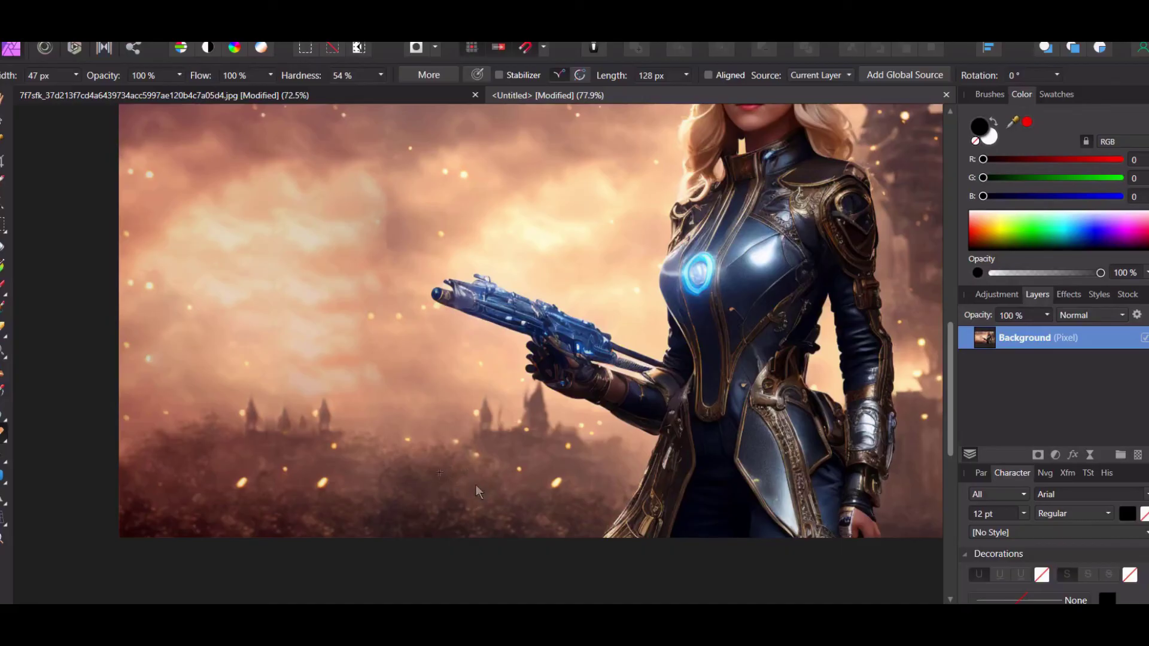
scroll(576, 510, "up", 3)
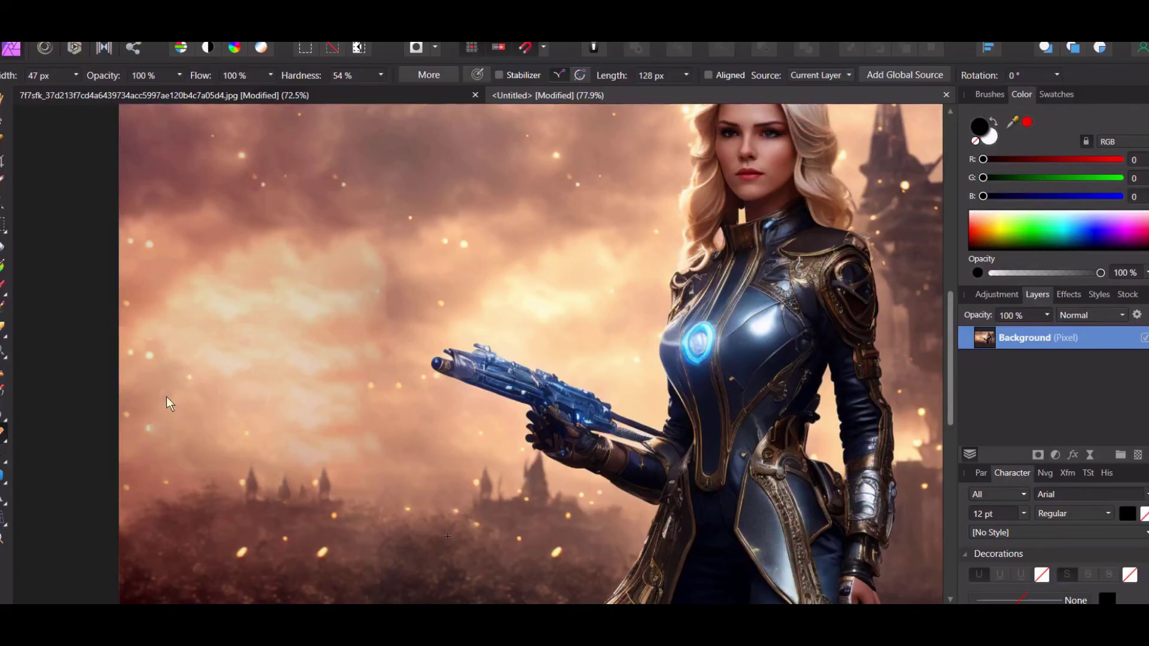
left_click(2, 537)
left_click(278, 470, "alt")
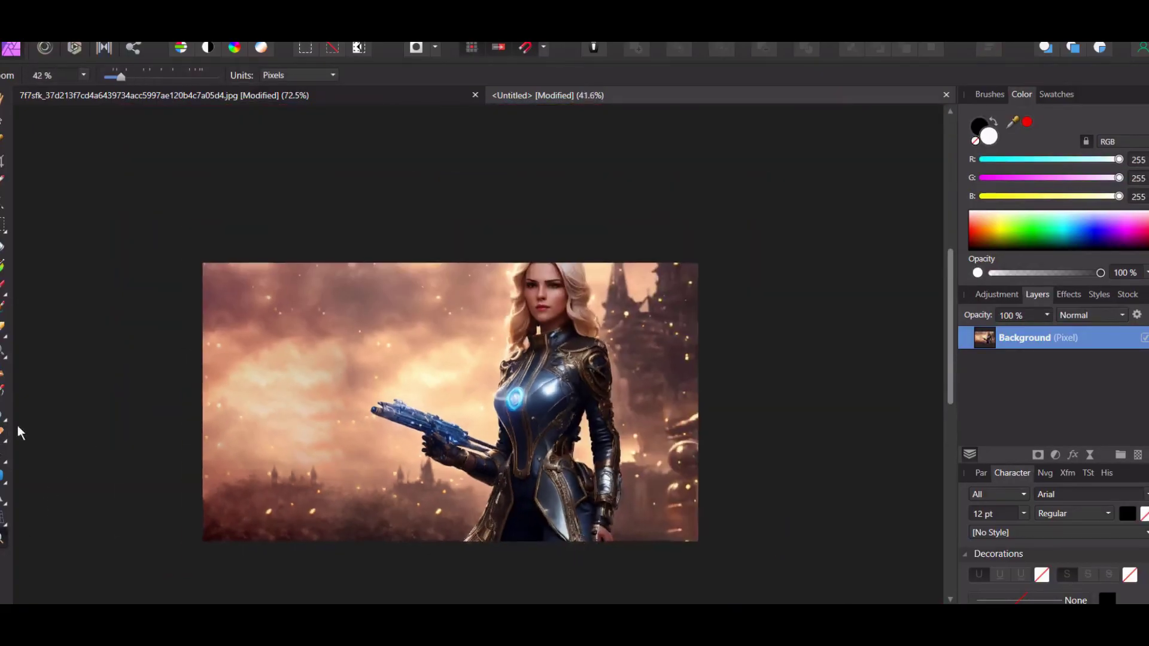
left_click(628, 453)
scroll(522, 445, "down", 2)
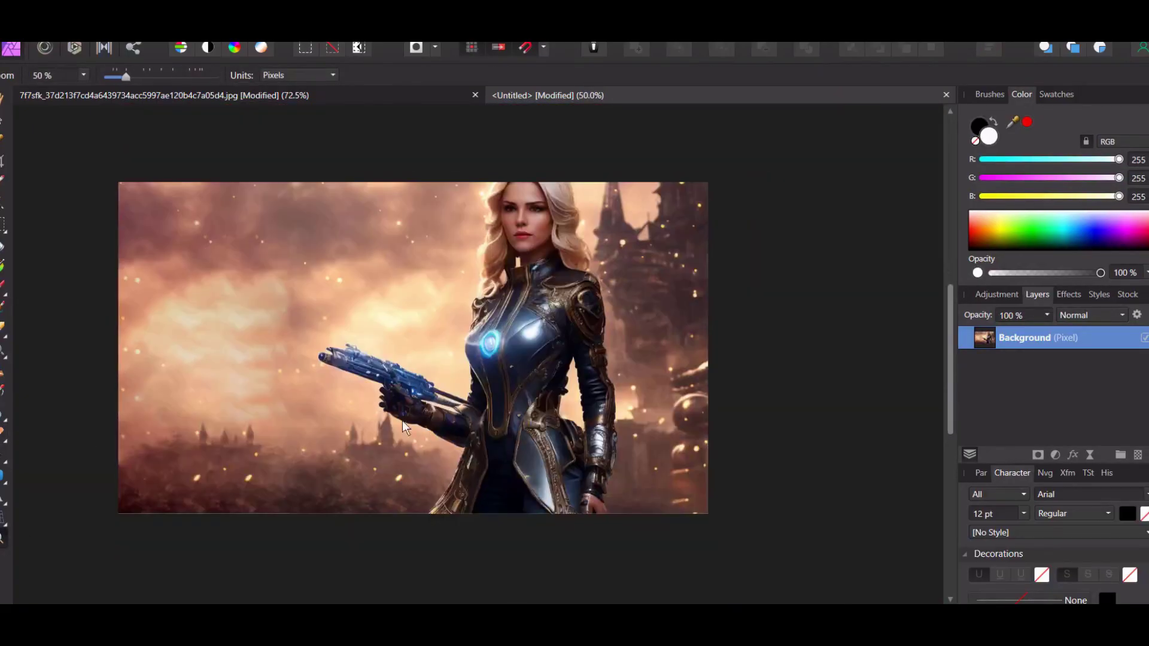
left_click_drag(361, 416, 593, 133)
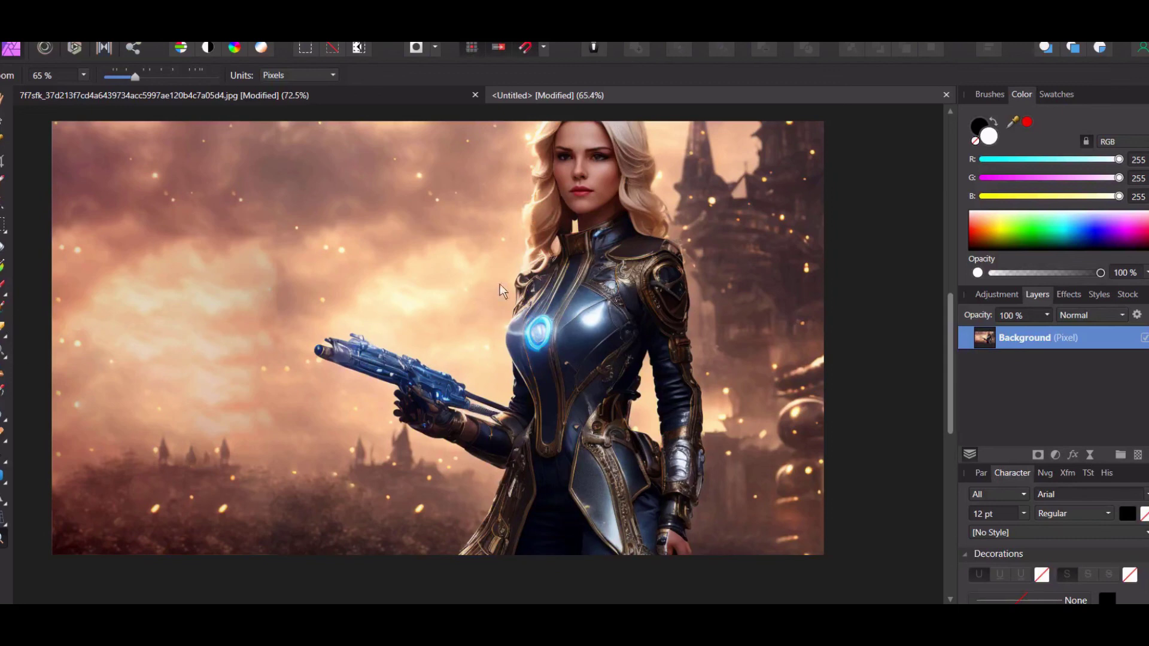
scroll(543, 174, "up", 5)
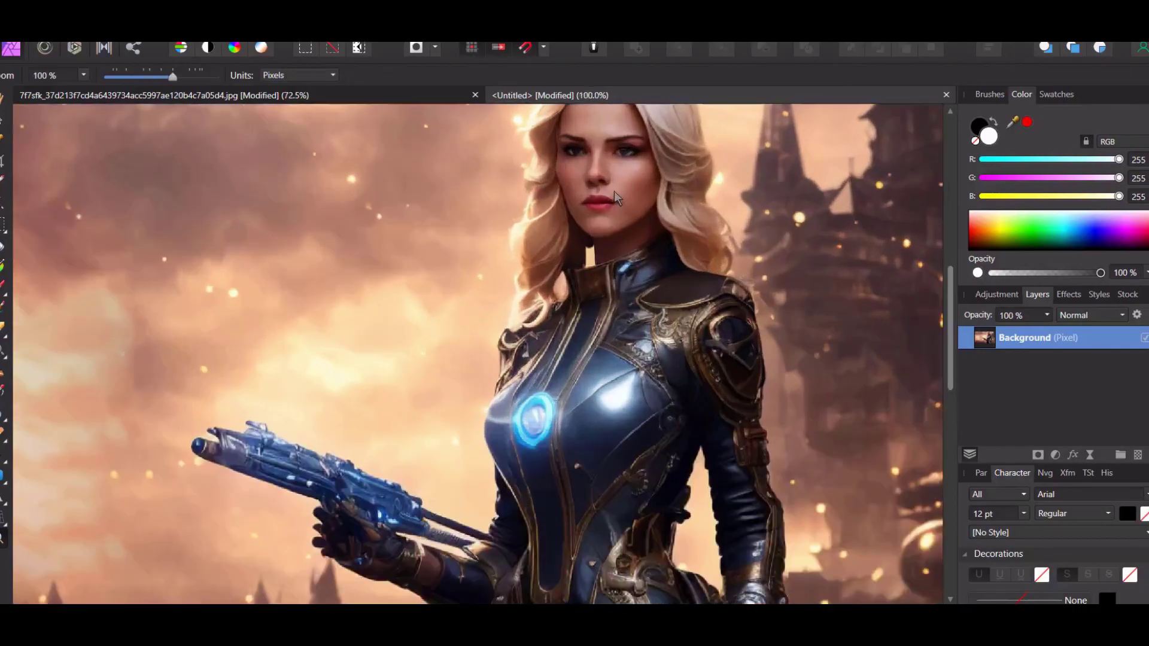
scroll(473, 285, "down", 4)
scroll(473, 286, "down", 3)
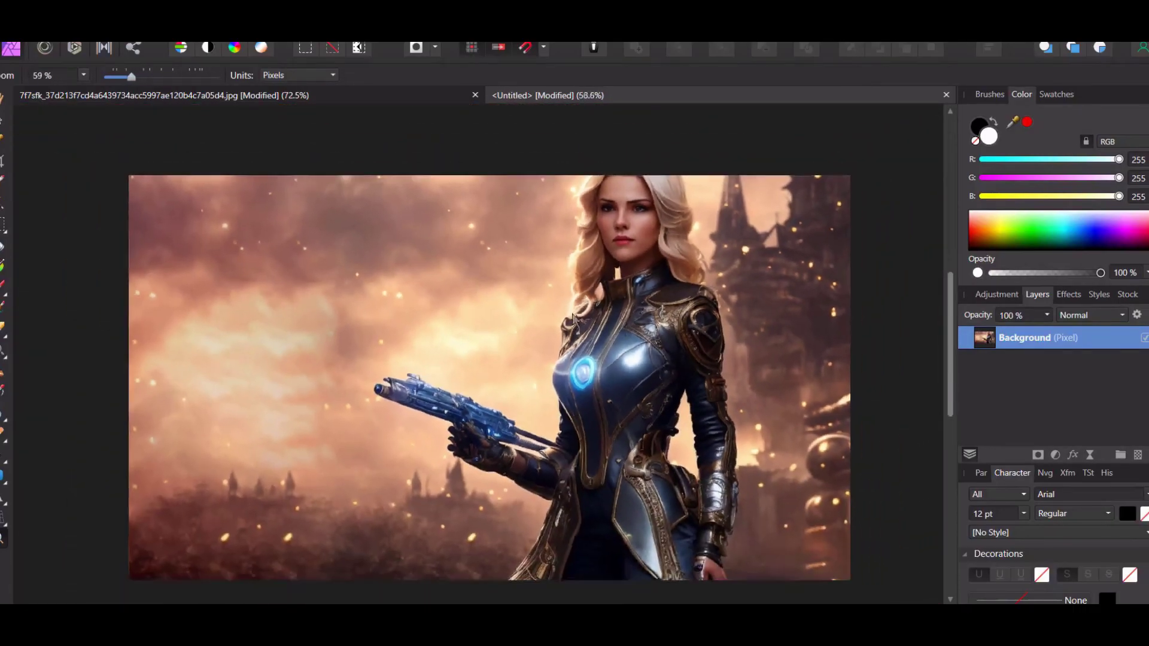
scroll(671, 434, "down", 1)
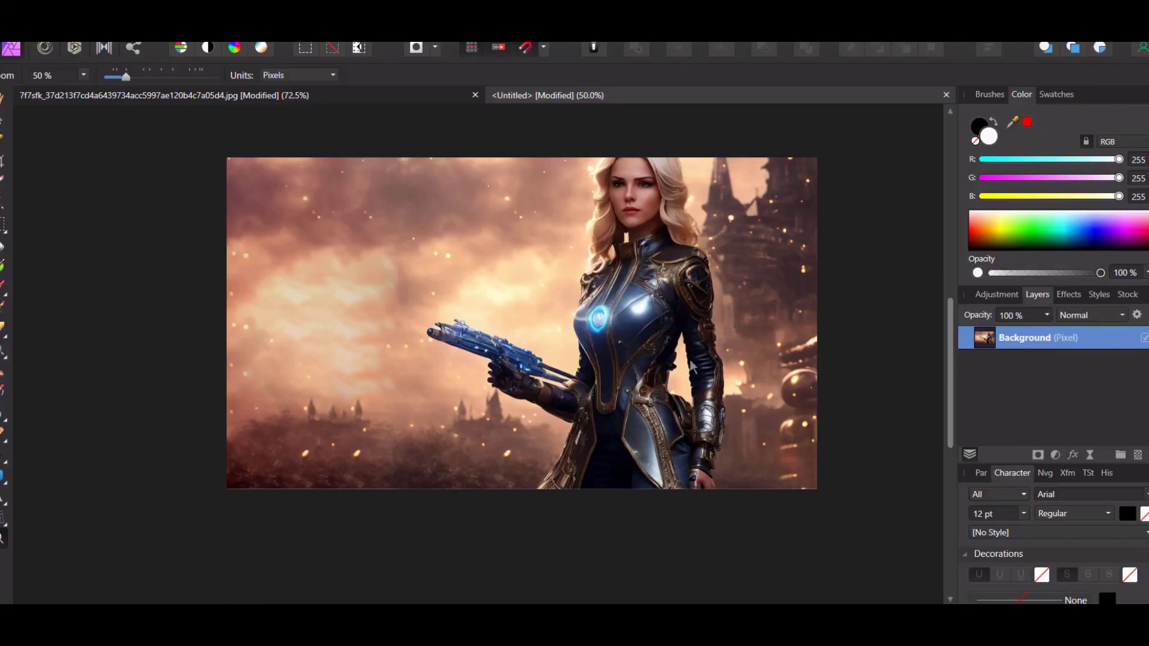
scroll(683, 359, "up", 2)
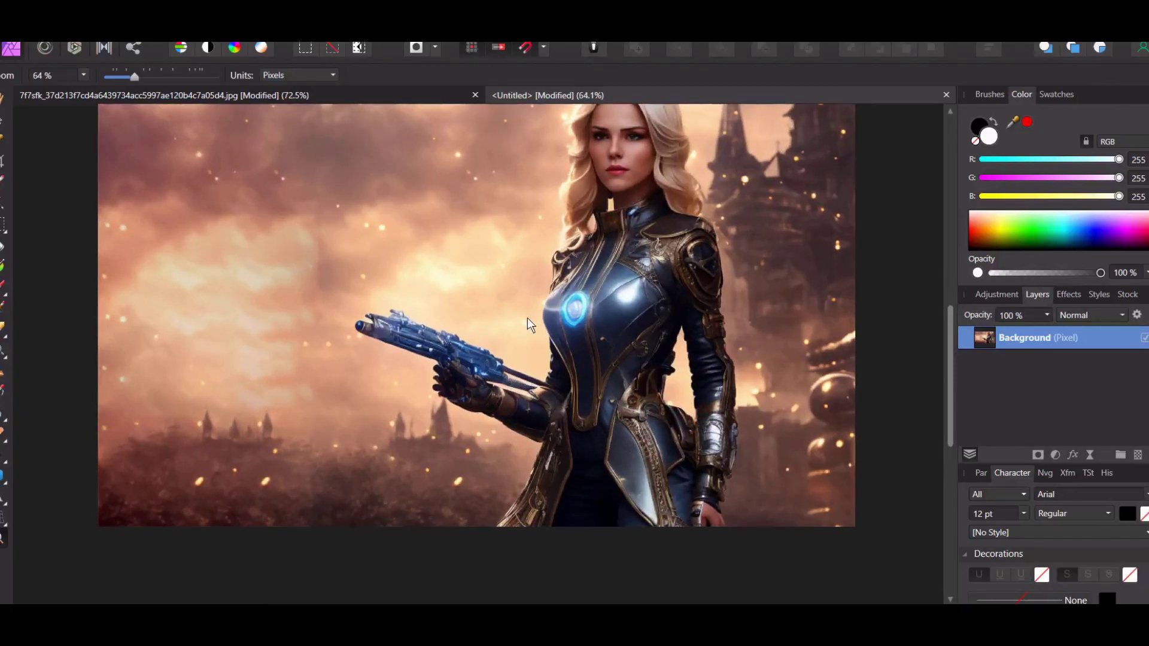
scroll(695, 208, "up", 1)
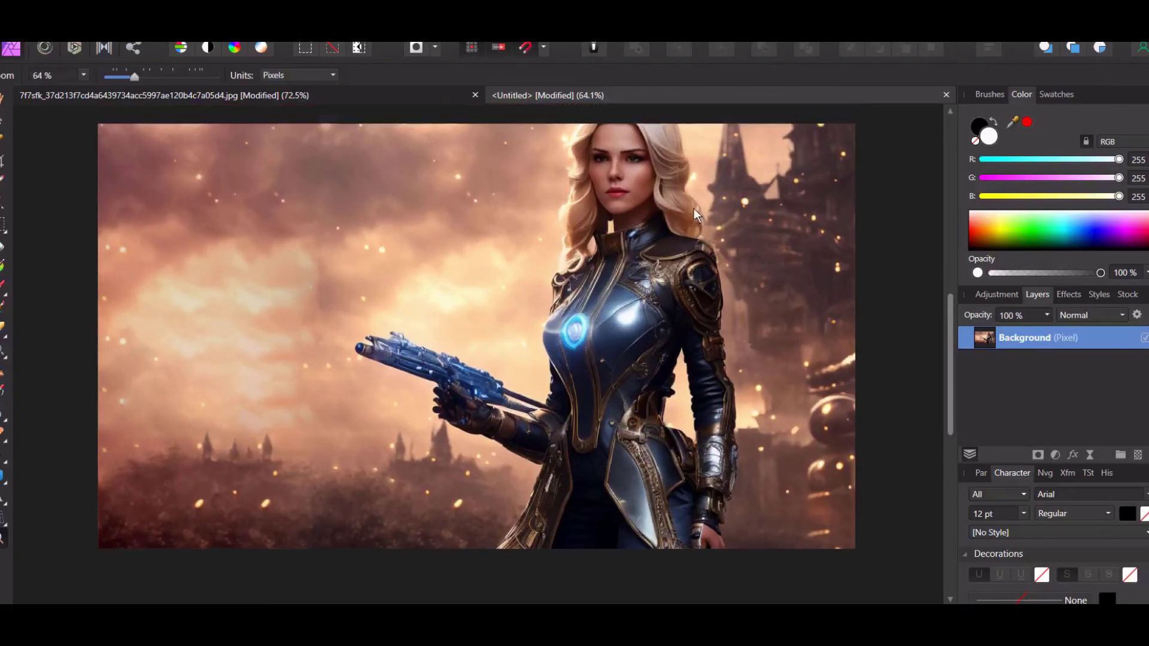
scroll(693, 230, "up", 2)
scroll(693, 228, "down", 3)
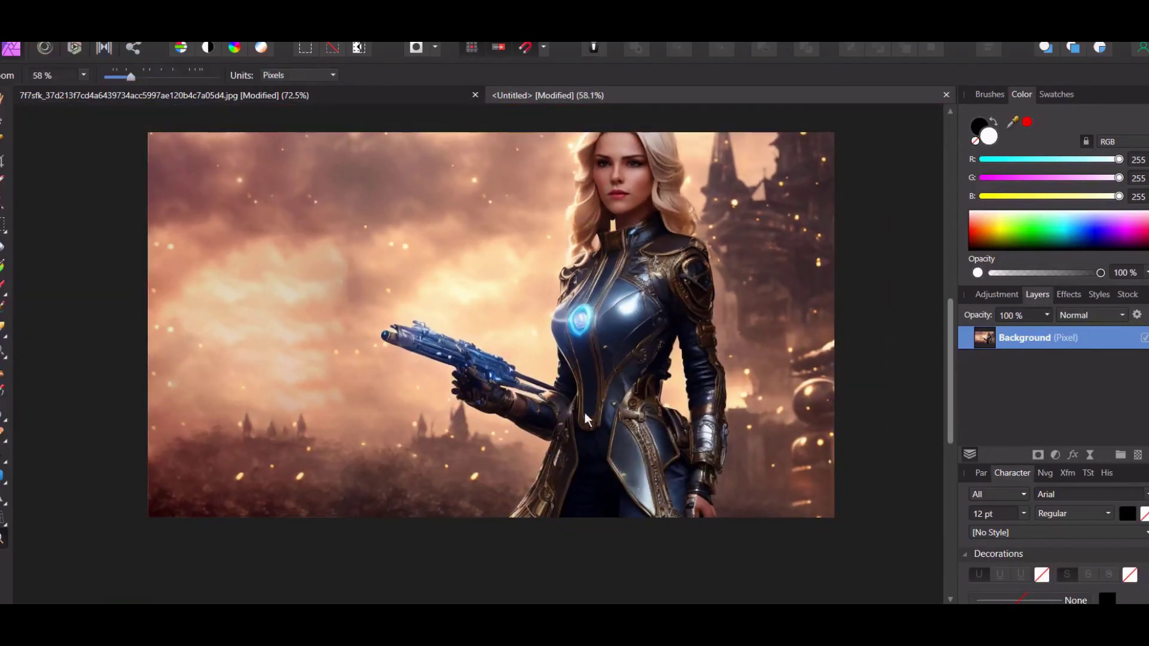
scroll(488, 377, "down", 1)
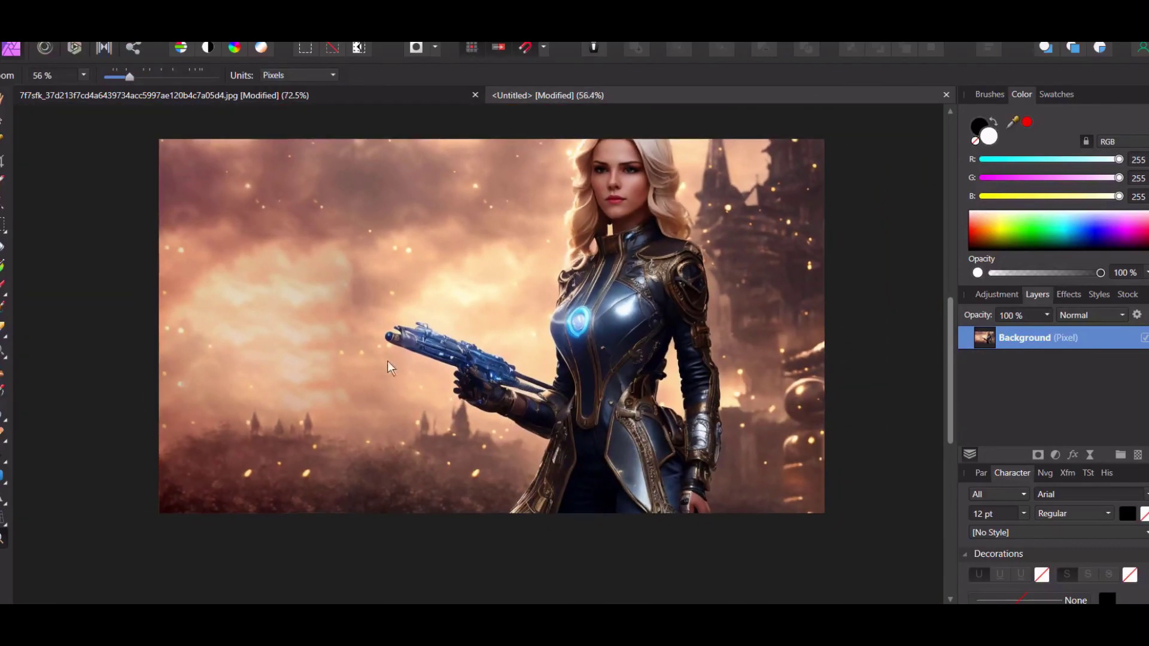
scroll(465, 375, "up", 2)
scroll(465, 374, "down", 1)
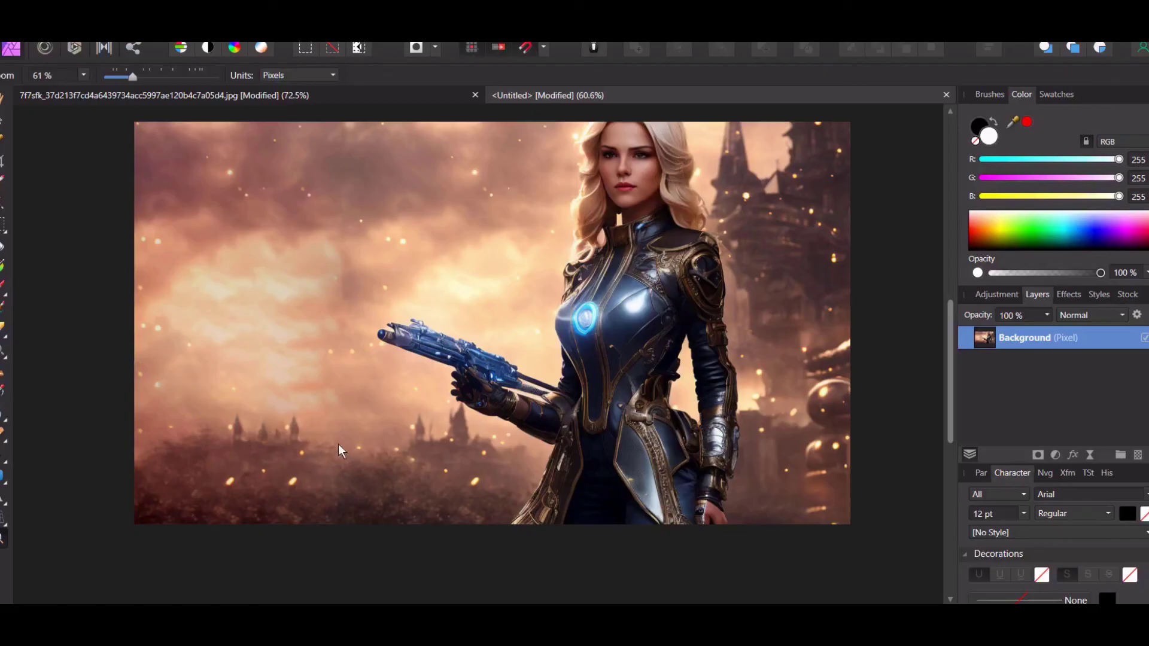
scroll(507, 347, "down", 2)
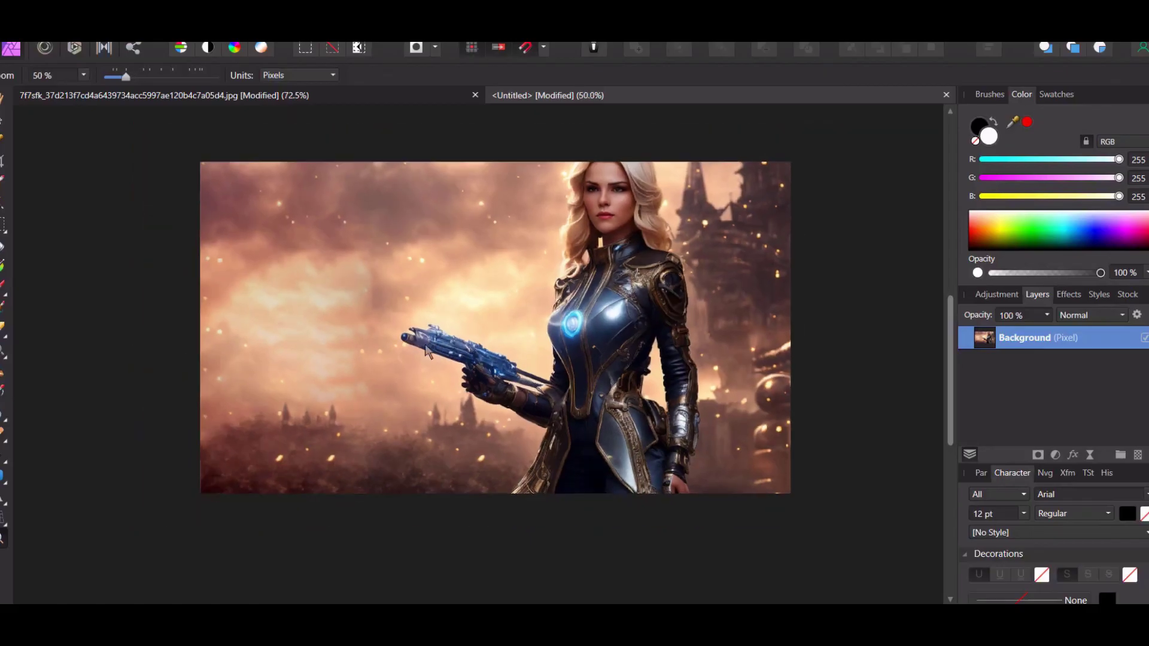
scroll(508, 348, "down", 1)
scroll(519, 336, "up", 1)
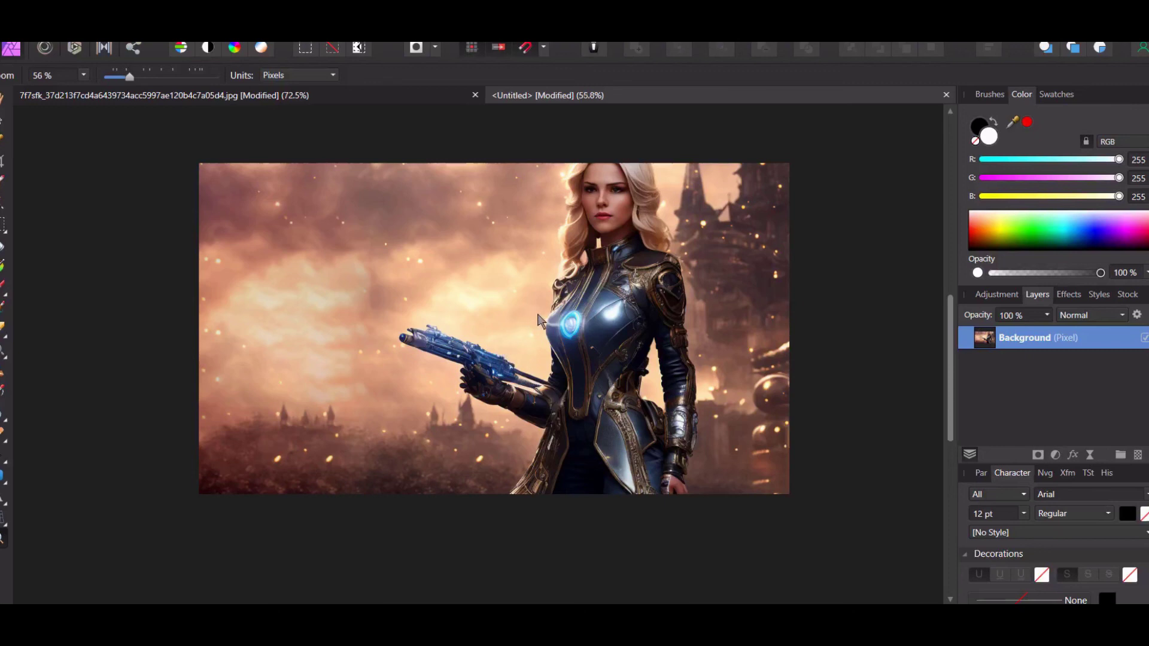
scroll(541, 320, "up", 1)
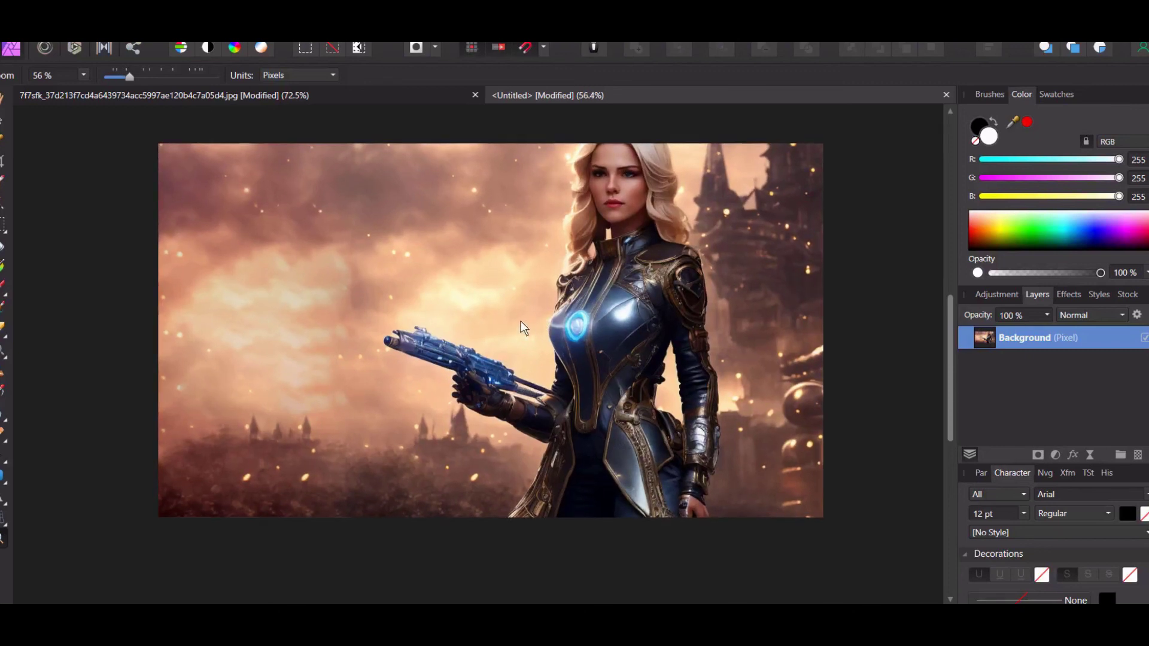